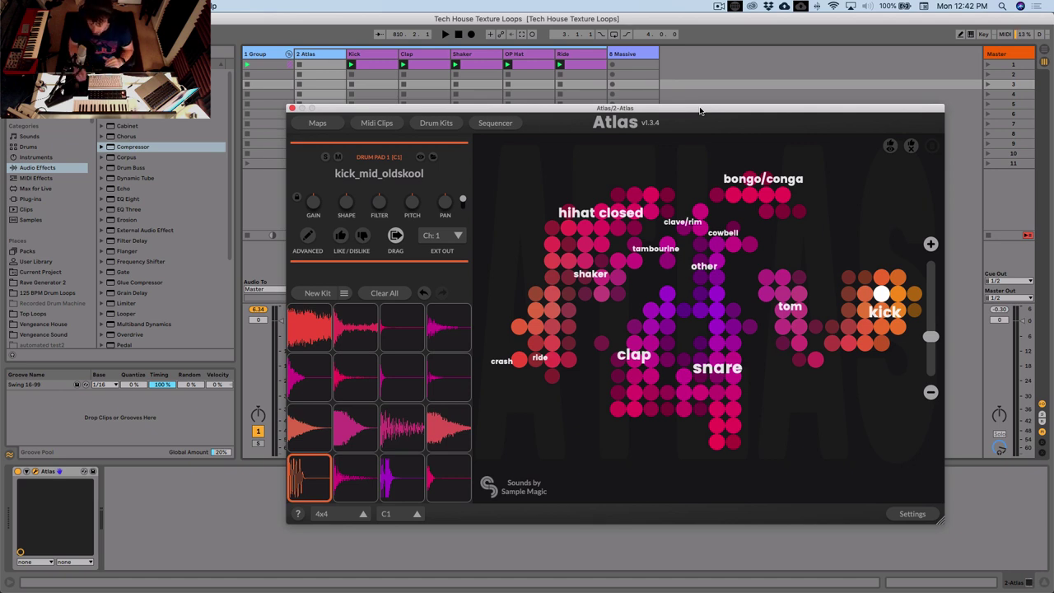
Step: Close the Atlas instrument window and select the Kick track to show its devices
{"action": "left_click", "coordinate": [700, 110]}
{"action": "left_click_drag", "start_coordinate": [295, 110], "coordinate": [292, 109]}
{"action": "left_click", "coordinate": [289, 107]}
{"action": "left_click", "coordinate": [367, 58]}
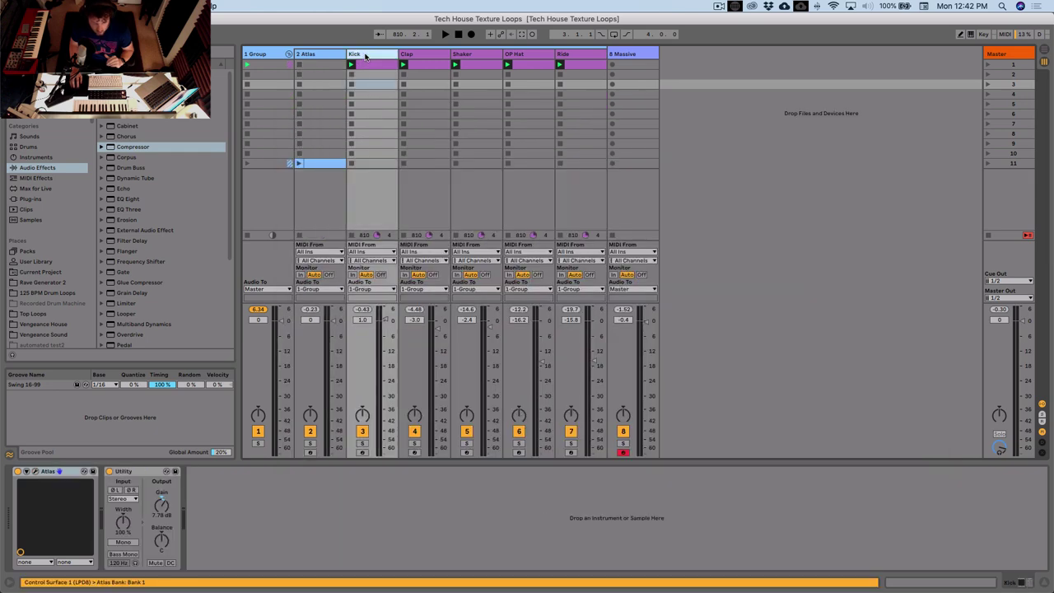
Step: Launch scene 1 to hear the drum loop, and stop playback
{"action": "left_click", "coordinate": [1009, 65]}
{"action": "left_click", "coordinate": [989, 65]}
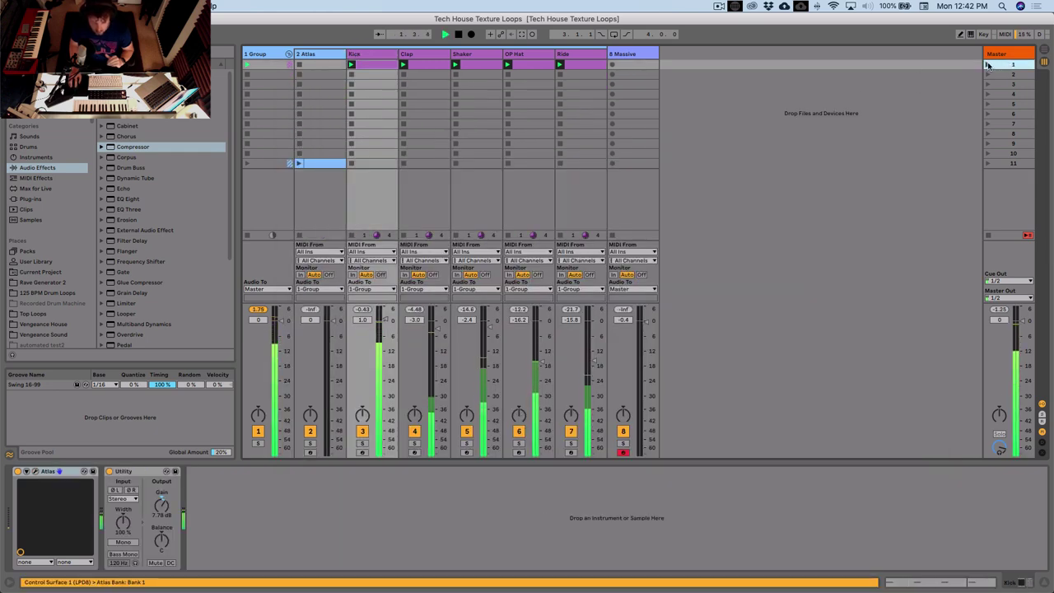
{"action": "left_click", "coordinate": [459, 34]}
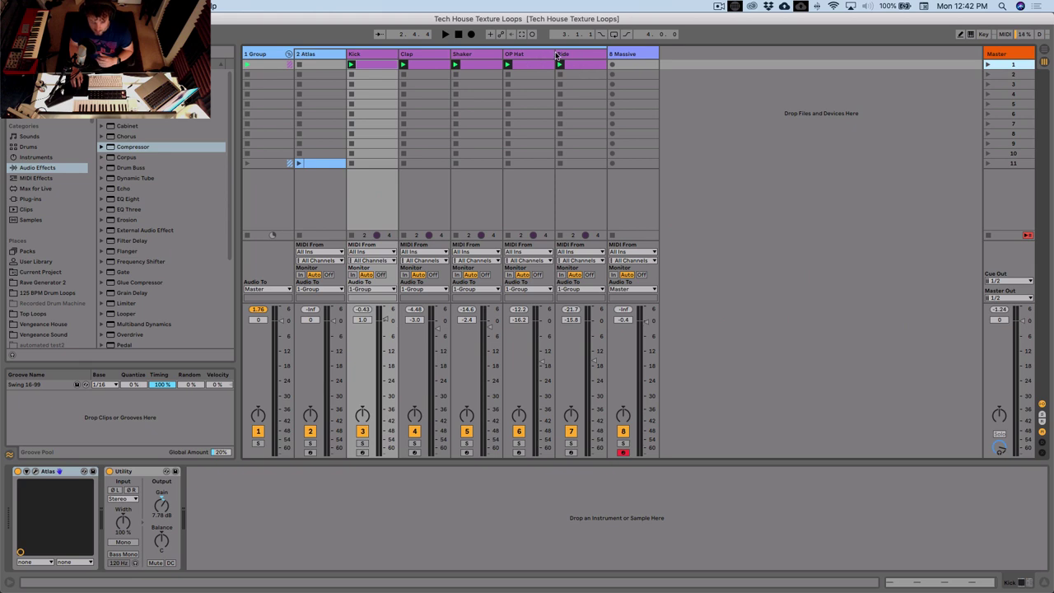
Step: Review the device chains on the Ride and Kick tracks, including the Atlas sample map loaded on Kick
{"action": "left_click", "coordinate": [580, 64]}
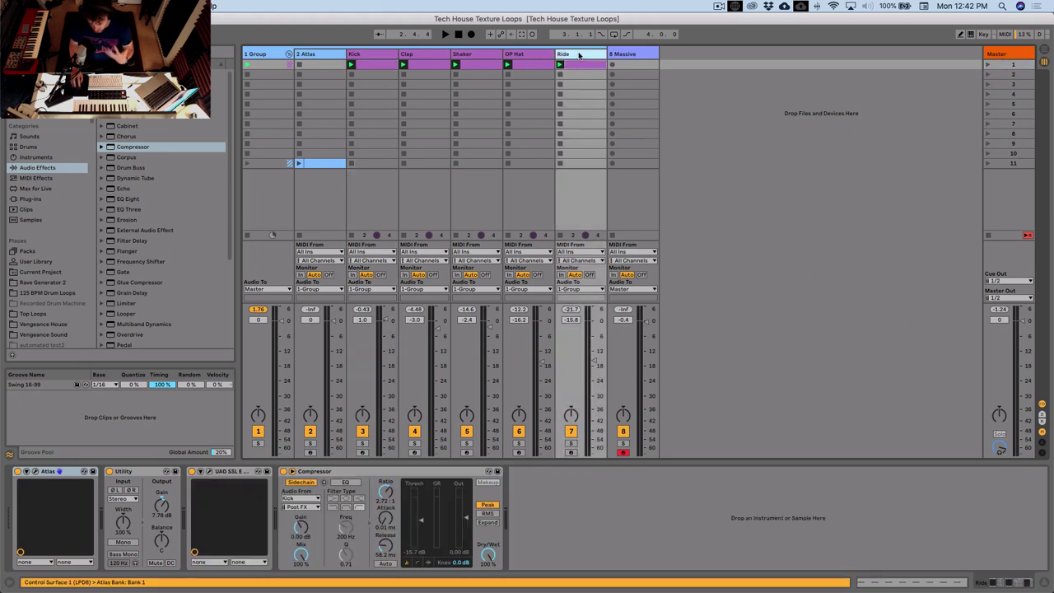
{"action": "left_click", "coordinate": [373, 56]}
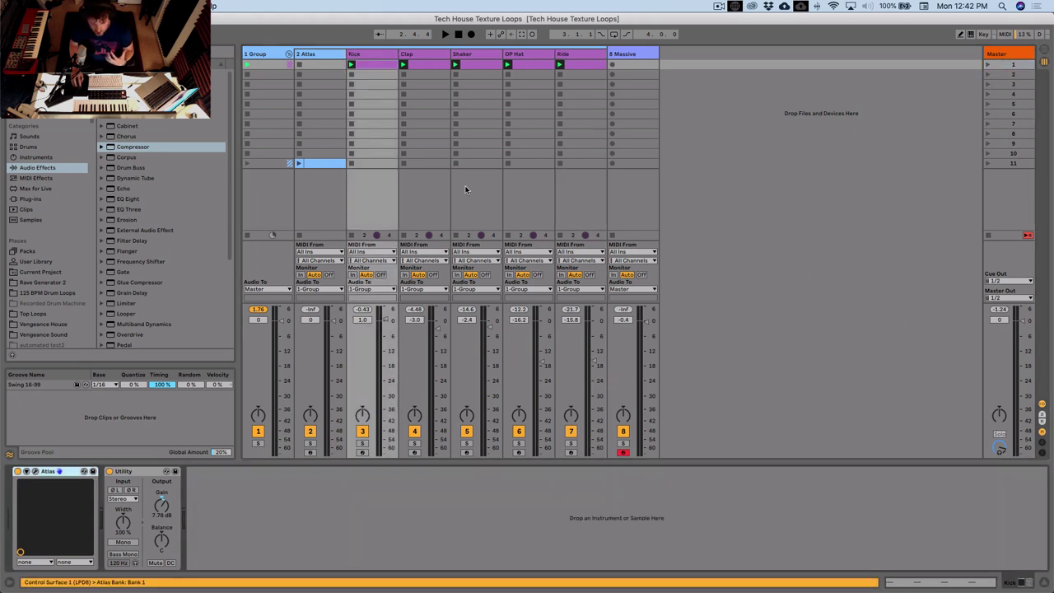
{"action": "left_click", "coordinate": [46, 479]}
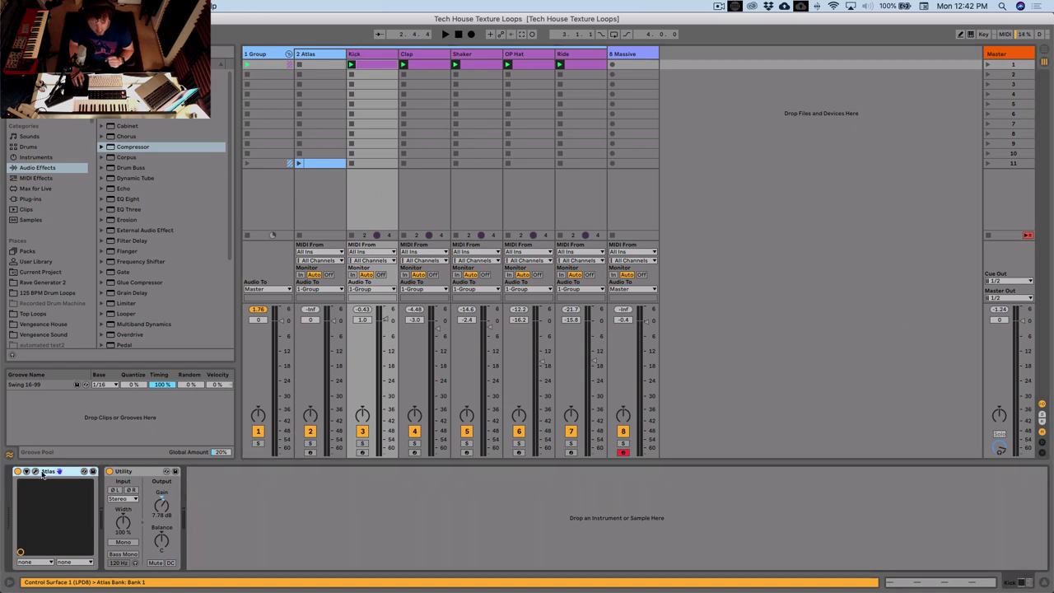
{"action": "left_click", "coordinate": [35, 471]}
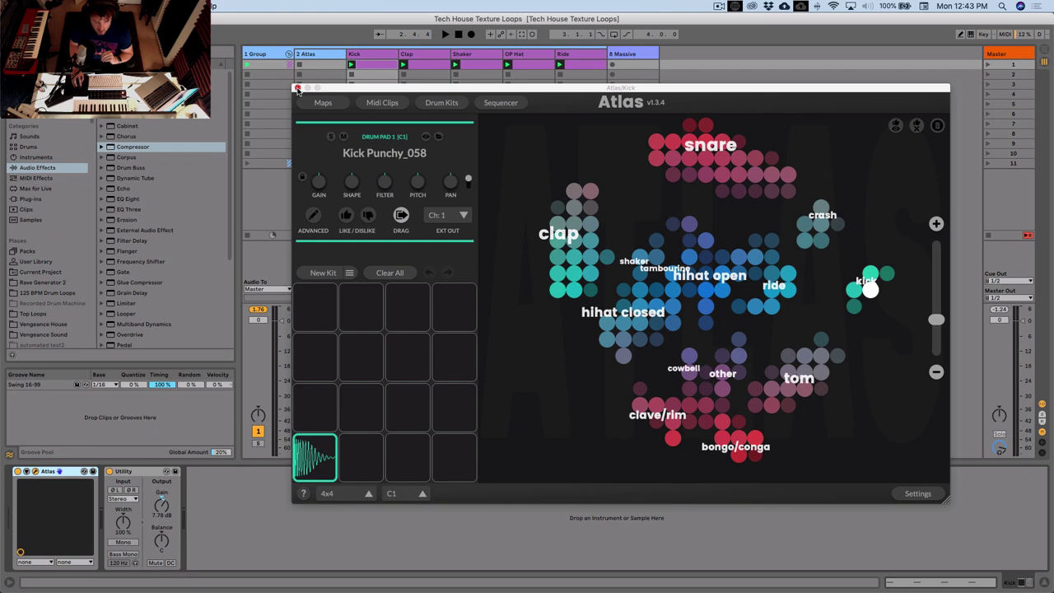
{"action": "left_click", "coordinate": [297, 89]}
Step: Examine the MIDI note patterns of the Kick, OP Hat and Ride clips in an enlarged note editor
{"action": "left_click", "coordinate": [436, 64]}
{"action": "scroll", "coordinate": [624, 473], "scroll_direction": "down", "scroll_amount": 4}
{"action": "left_click", "coordinate": [372, 64]}
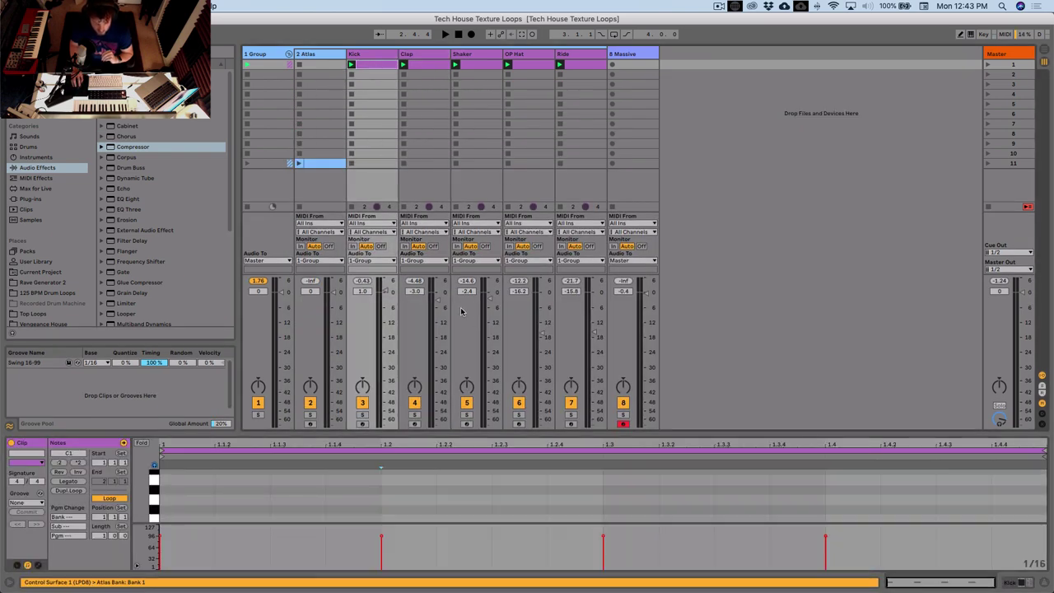
{"action": "scroll", "coordinate": [532, 480], "scroll_direction": "up", "scroll_amount": 2}
{"action": "left_click_drag", "start_coordinate": [511, 436], "coordinate": [507, 256]}
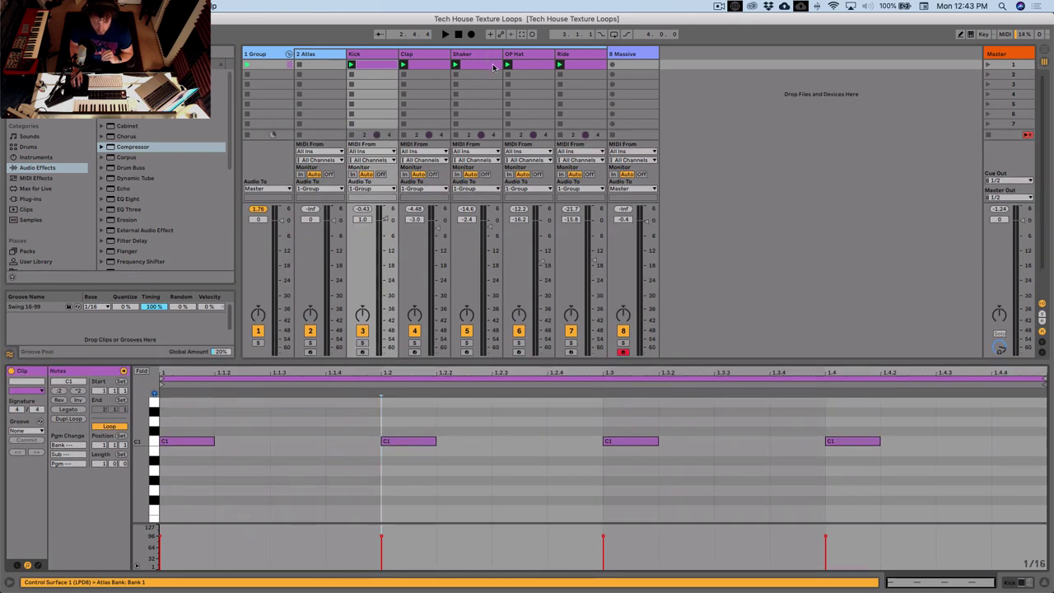
{"action": "left_click", "coordinate": [531, 66]}
{"action": "left_click", "coordinate": [590, 66]}
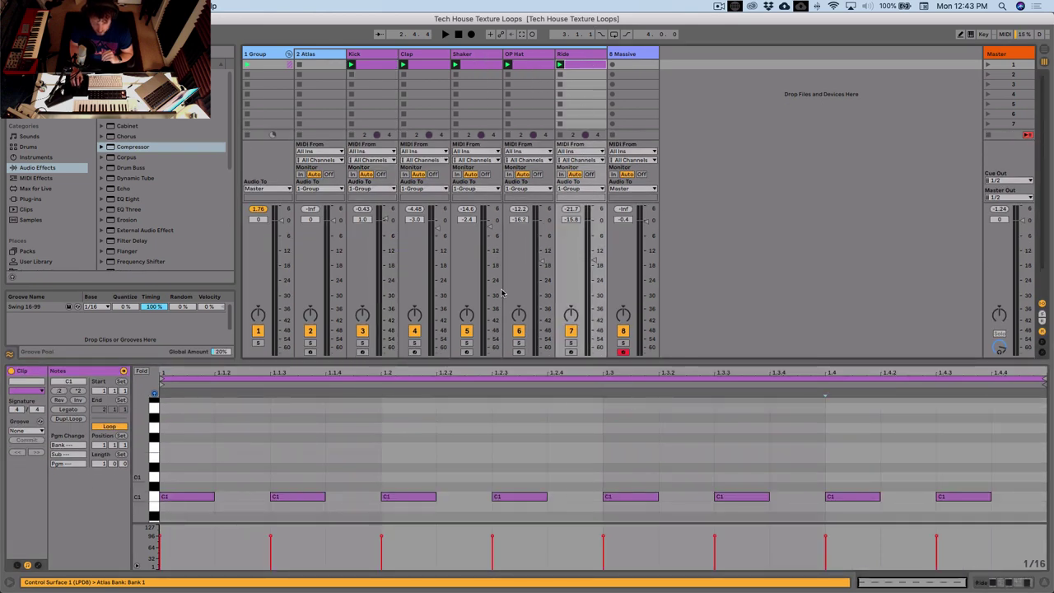
{"action": "left_click_drag", "start_coordinate": [609, 370], "coordinate": [609, 402]}
{"action": "left_click", "coordinate": [372, 64]}
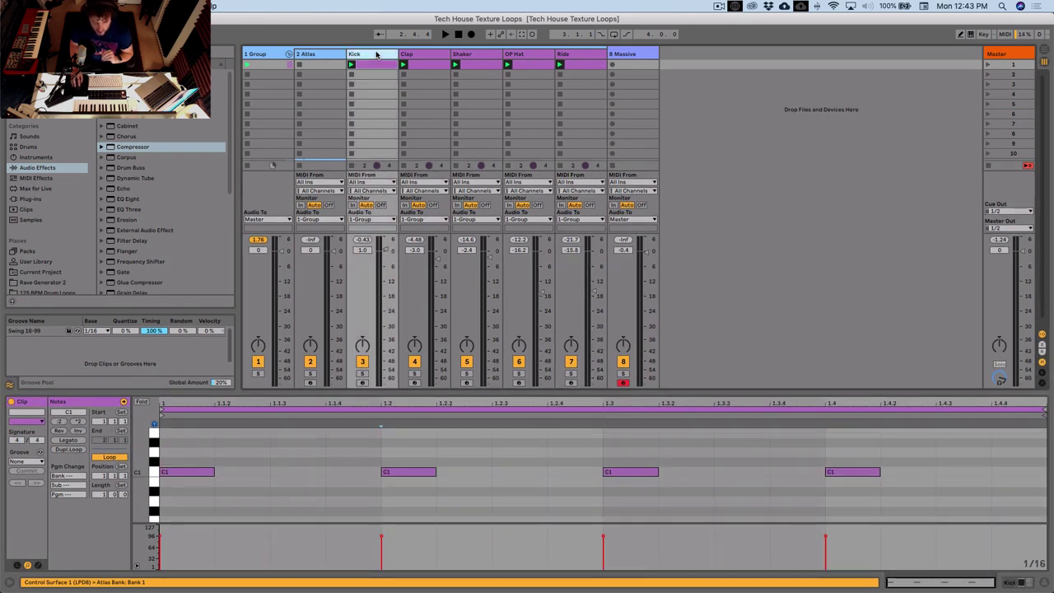
Step: Inspect the UAD UA 1176AE limiter on the drum group track and return to the Kick track's devices
{"action": "key", "text": "shift+Tab"}
{"action": "left_click", "coordinate": [262, 55]}
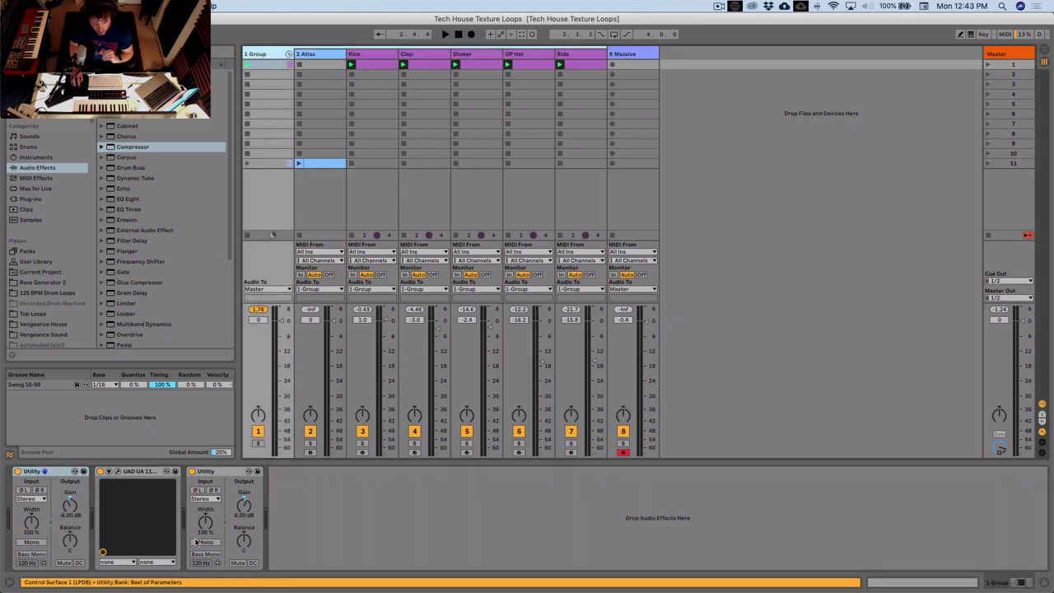
{"action": "left_click", "coordinate": [118, 471]}
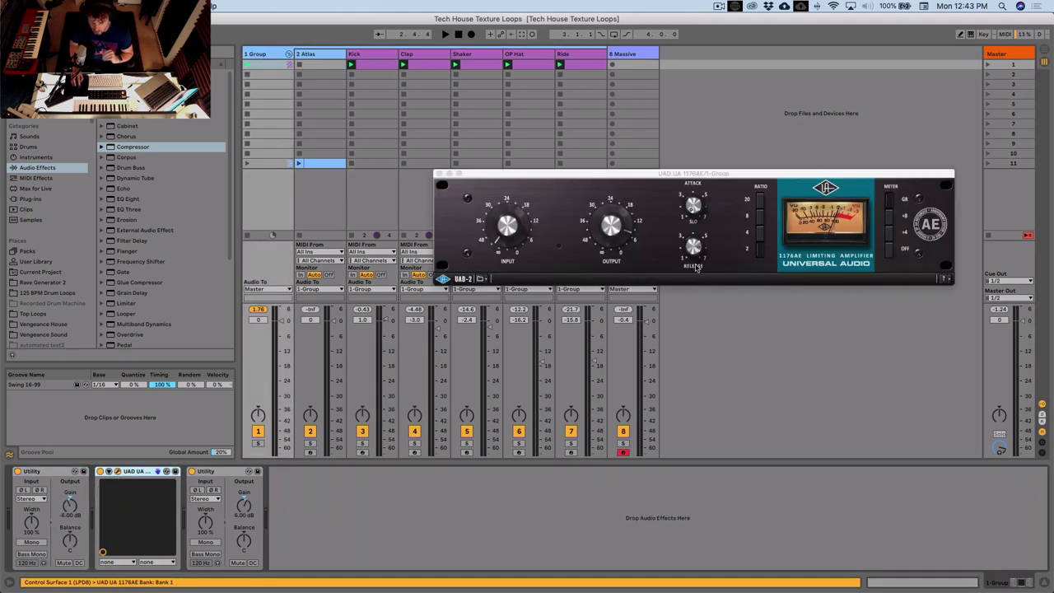
{"action": "left_click", "coordinate": [439, 174]}
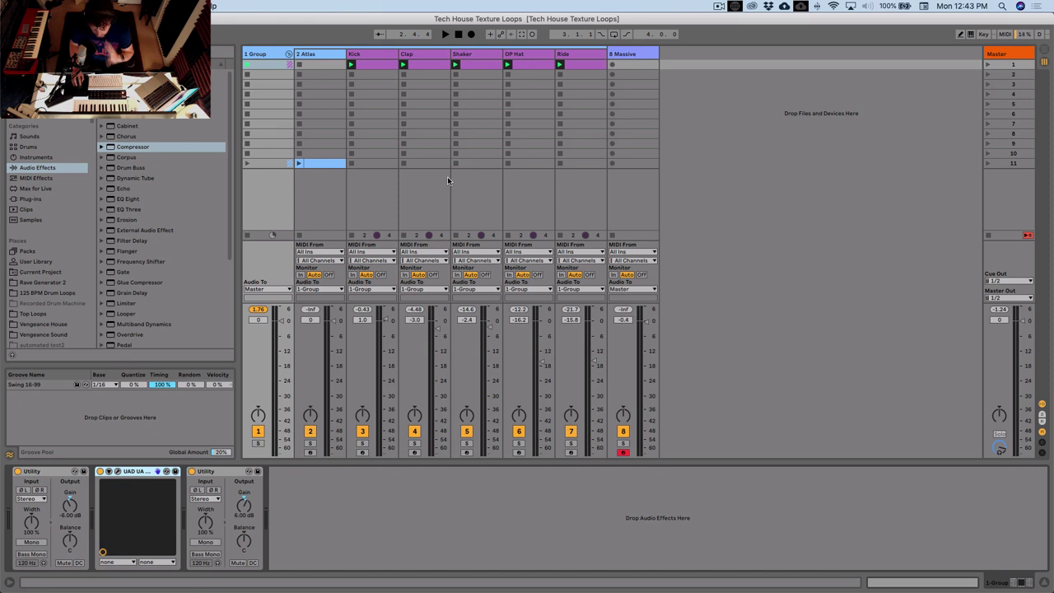
{"action": "left_click", "coordinate": [375, 55]}
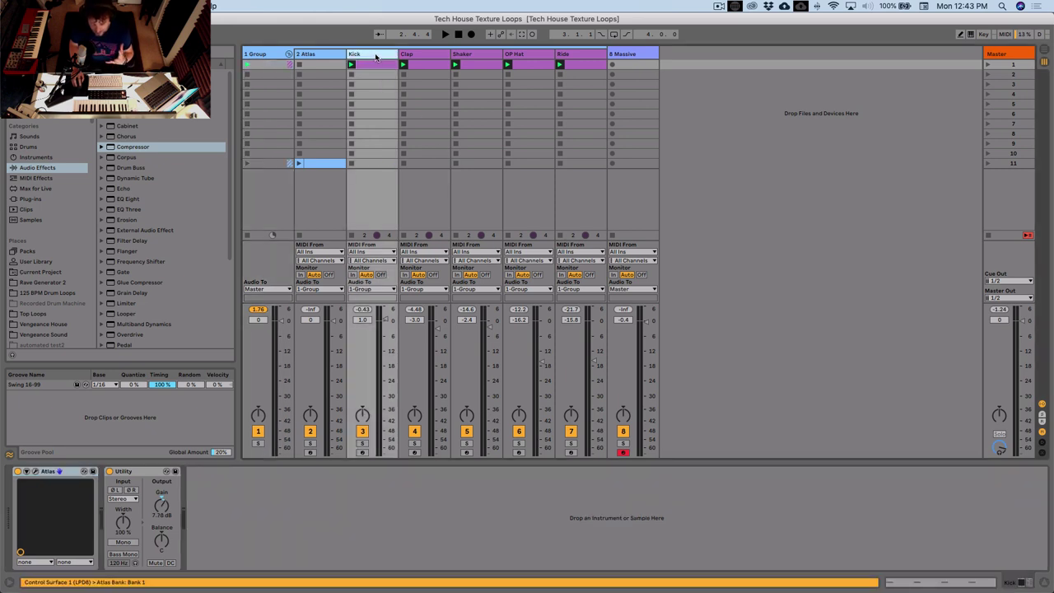
Step: Inspect the Massive synth and the effects chain on the 8 Massive track
{"action": "left_click", "coordinate": [632, 54]}
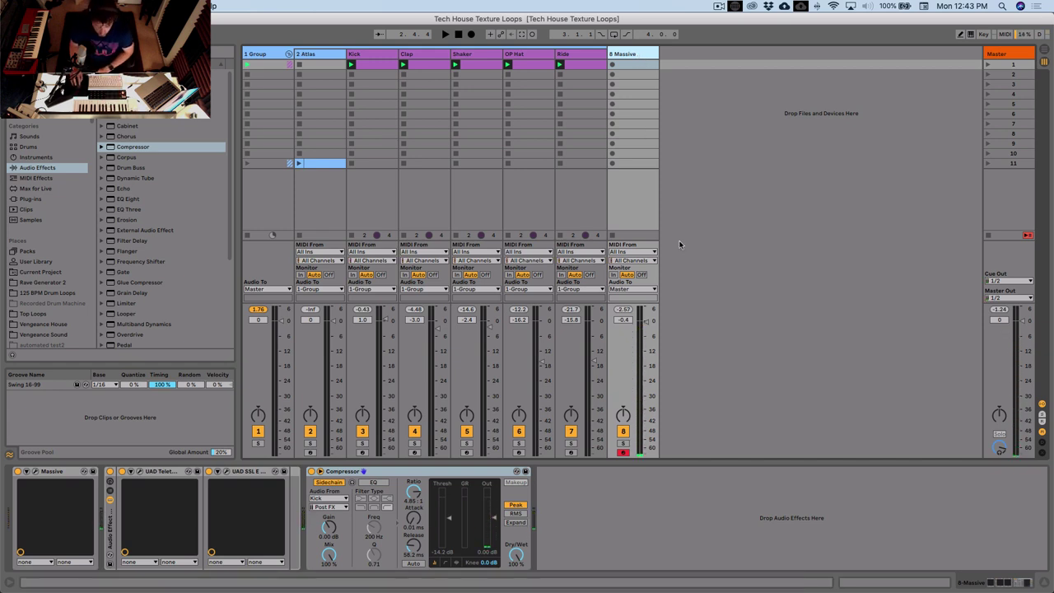
{"action": "left_click", "coordinate": [37, 473]}
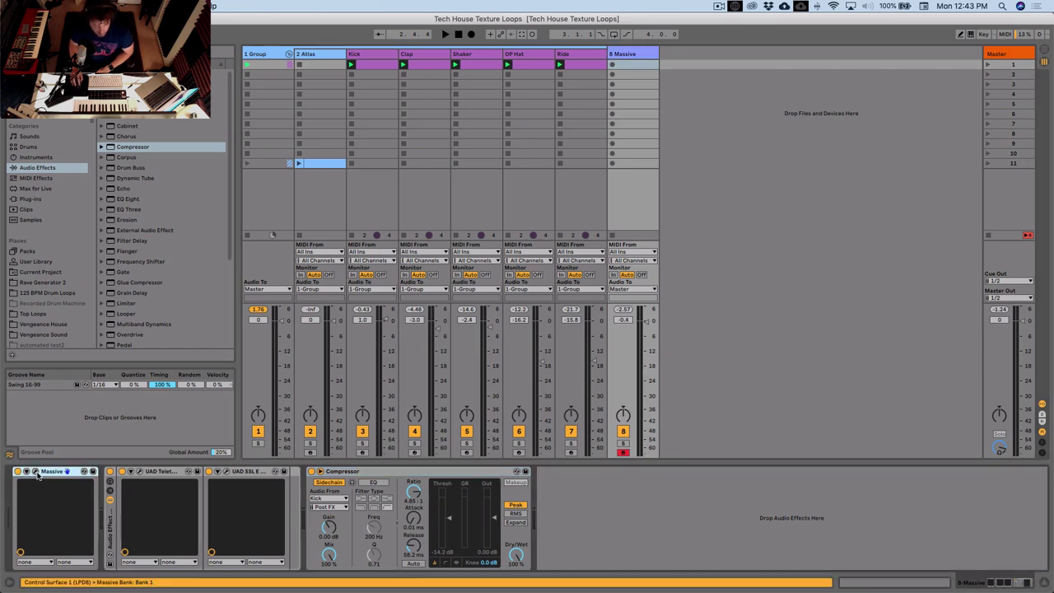
{"action": "left_click", "coordinate": [36, 473]}
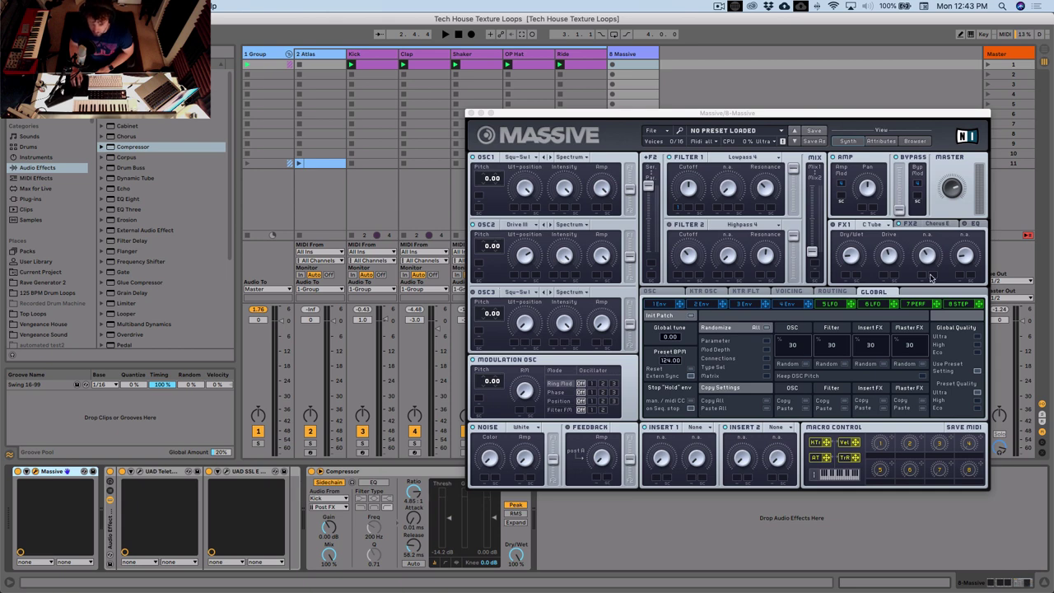
{"action": "left_click", "coordinate": [471, 114]}
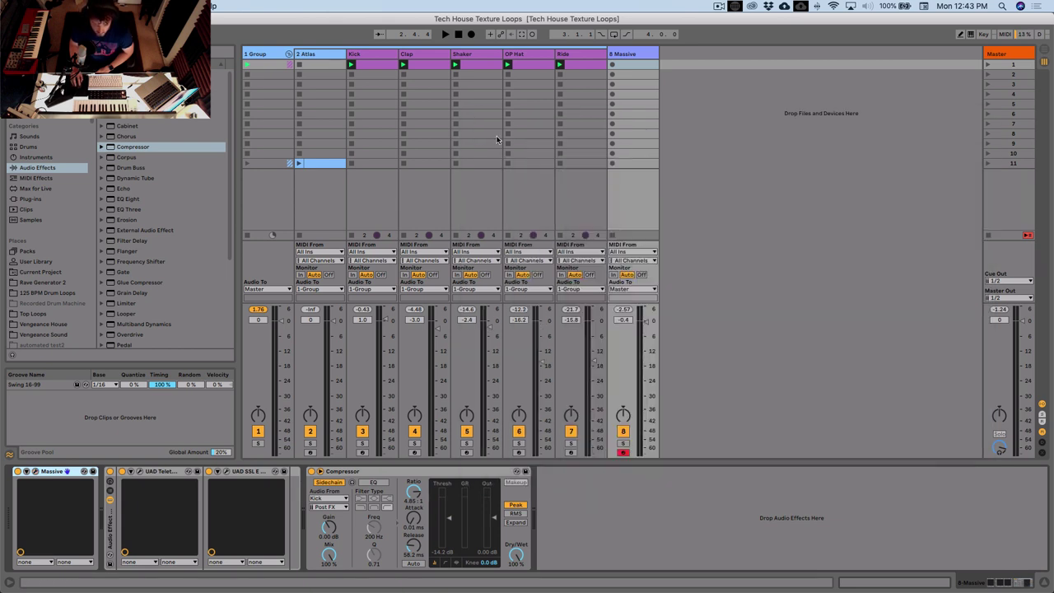
{"action": "left_click", "coordinate": [147, 483]}
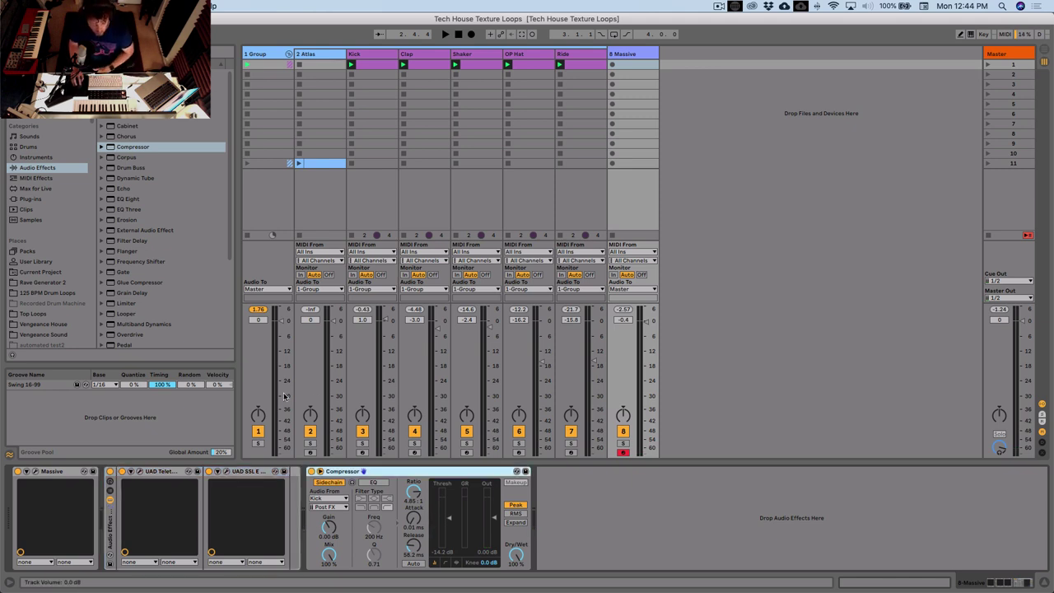
{"action": "left_click", "coordinate": [81, 474]}
Step: Select the 2 Atlas track and play scene 1 briefly before stopping playback
{"action": "left_click", "coordinate": [310, 54]}
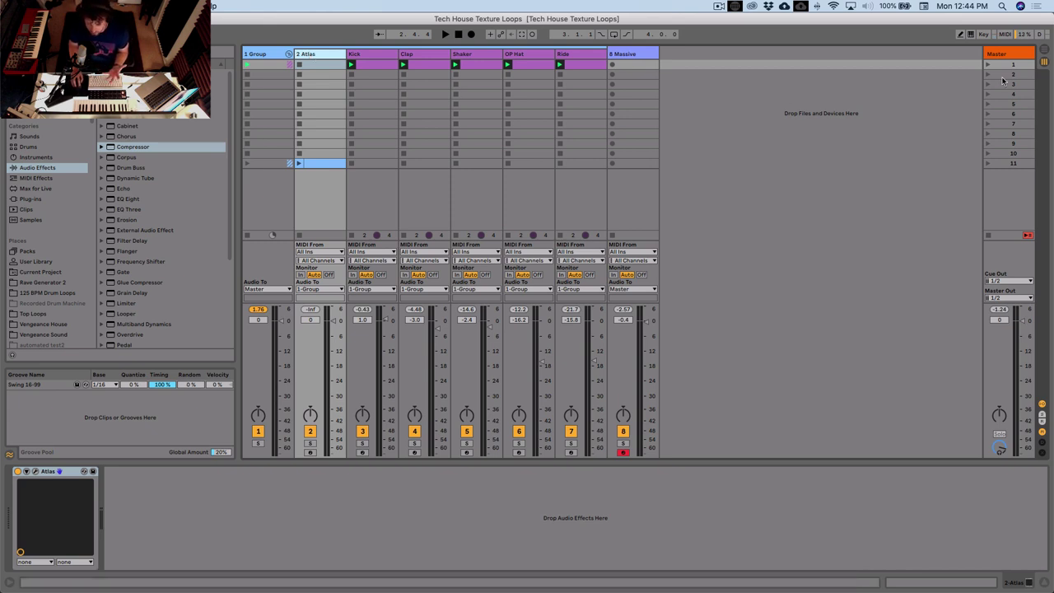
{"action": "left_click", "coordinate": [446, 34]}
{"action": "left_click", "coordinate": [459, 34]}
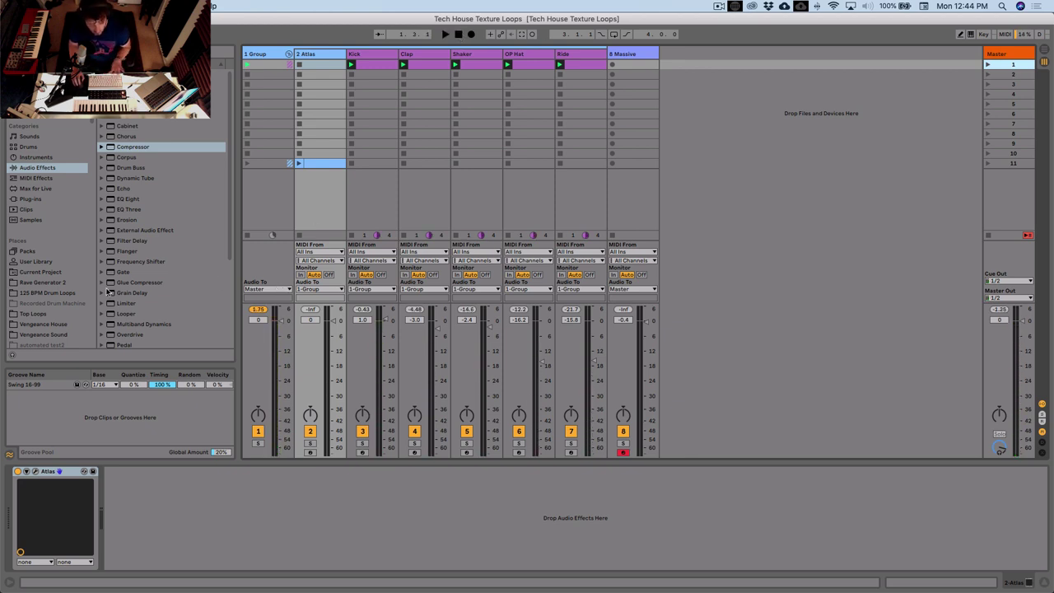
Step: Open the Atlas instrument on the 2 Atlas track and explore its drum sample map
{"action": "scroll", "coordinate": [70, 295], "scroll_direction": "down", "scroll_amount": 1}
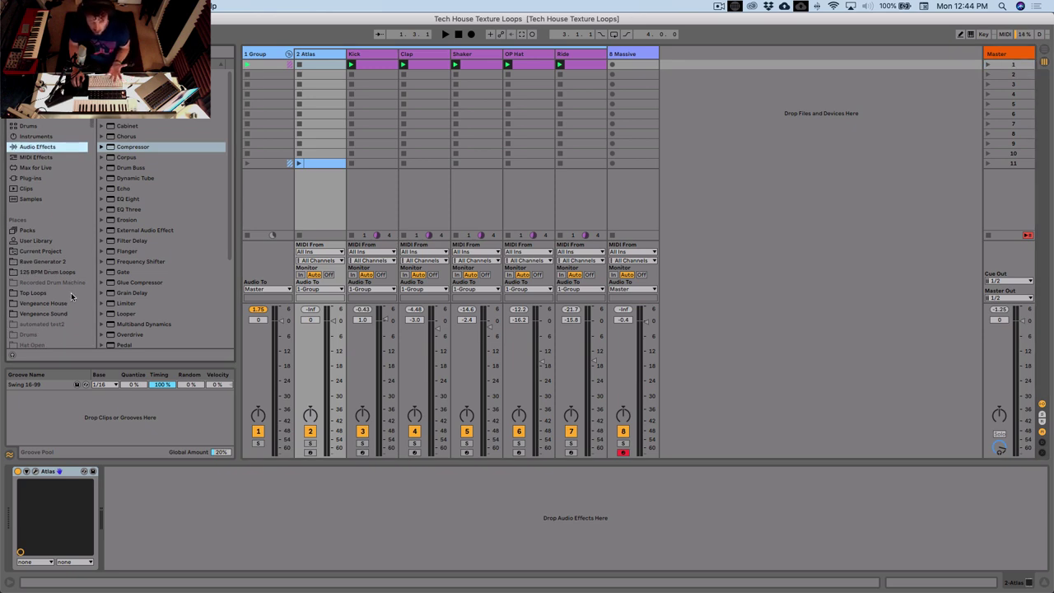
{"action": "left_click", "coordinate": [330, 56]}
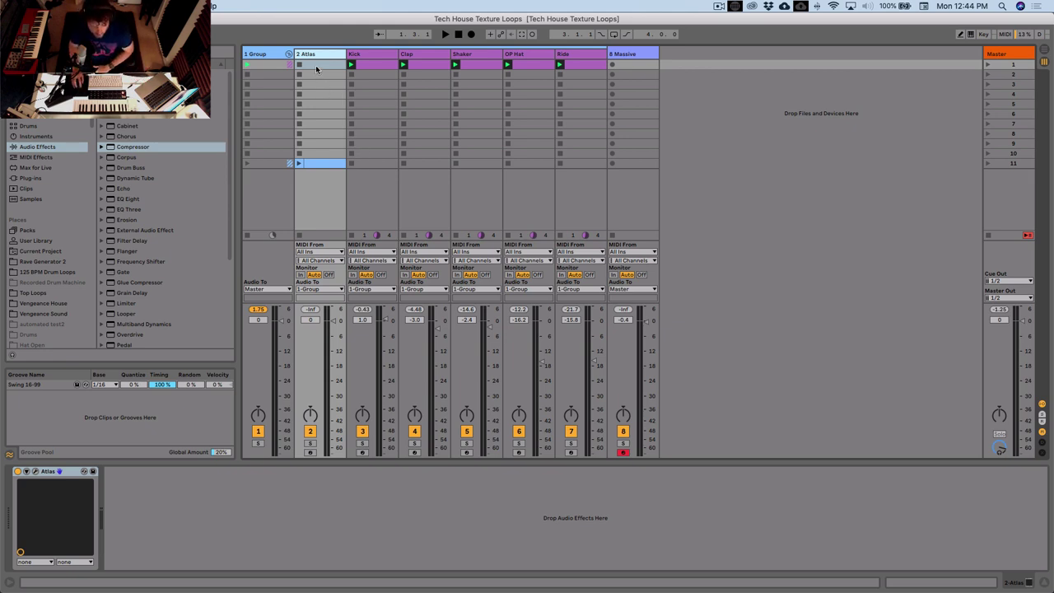
{"action": "left_click", "coordinate": [34, 471]}
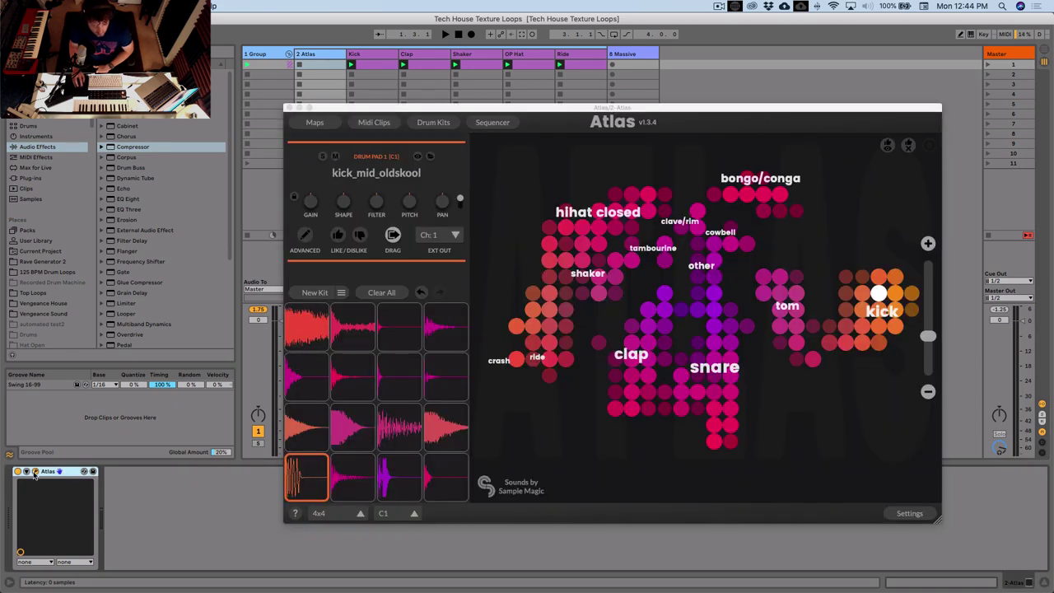
{"action": "left_click_drag", "start_coordinate": [636, 113], "coordinate": [636, 119]}
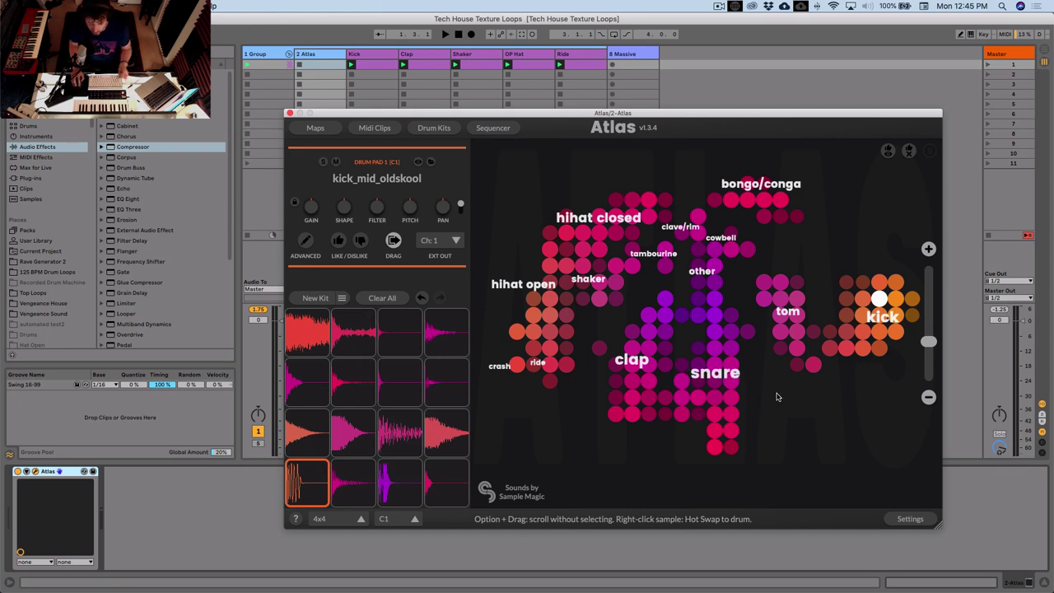
{"action": "scroll", "coordinate": [762, 387], "scroll_direction": "up", "scroll_amount": 5}
{"action": "scroll", "coordinate": [786, 395], "scroll_direction": "down", "scroll_amount": 4}
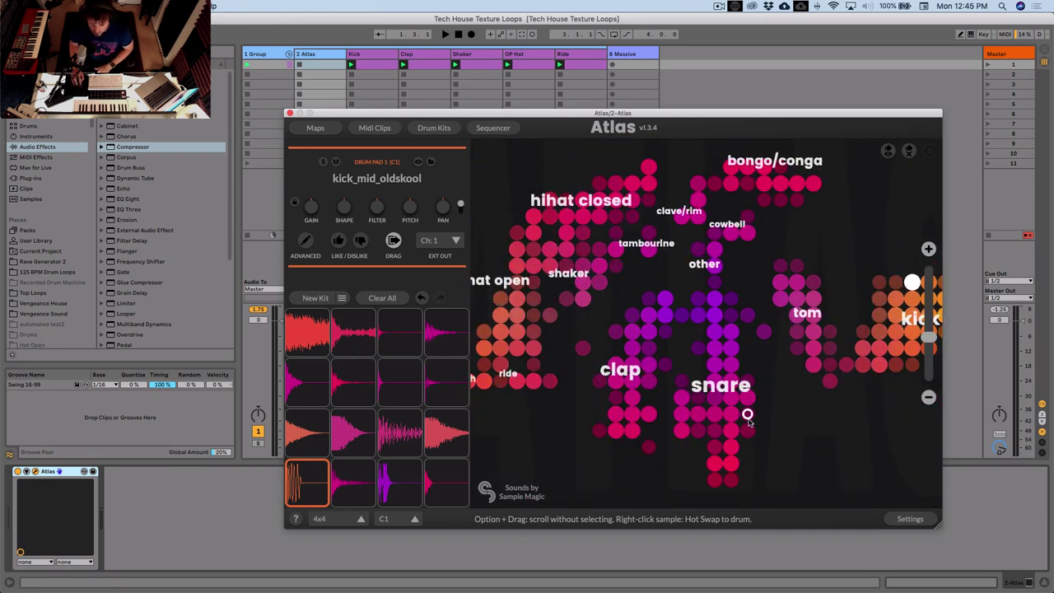
{"action": "scroll", "coordinate": [810, 416], "scroll_direction": "right", "scroll_amount": 1}
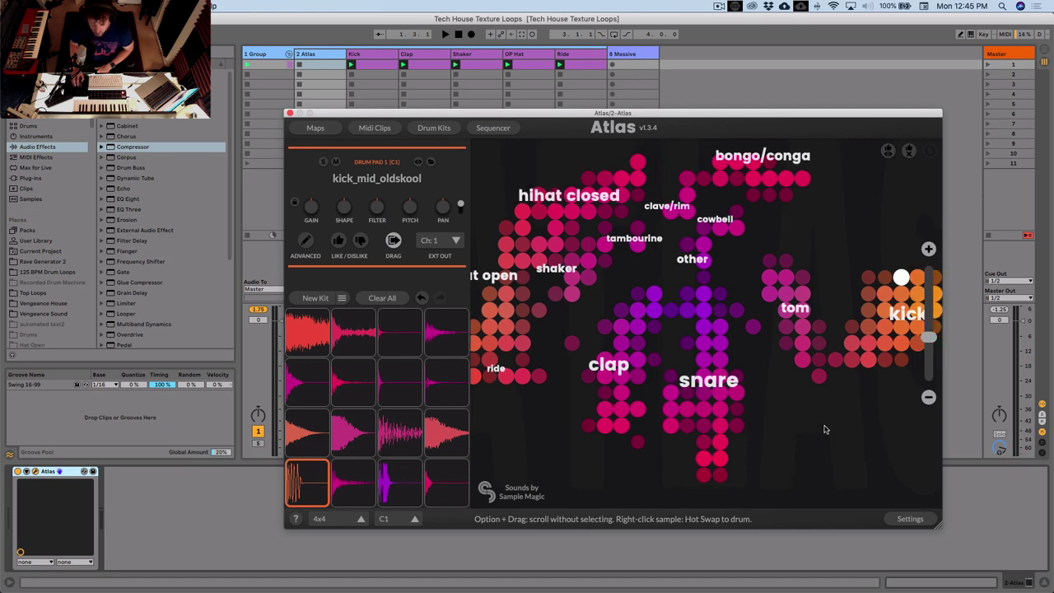
Step: Generate a new drum kit in Atlas and audition its first three pads
{"action": "left_click", "coordinate": [304, 300]}
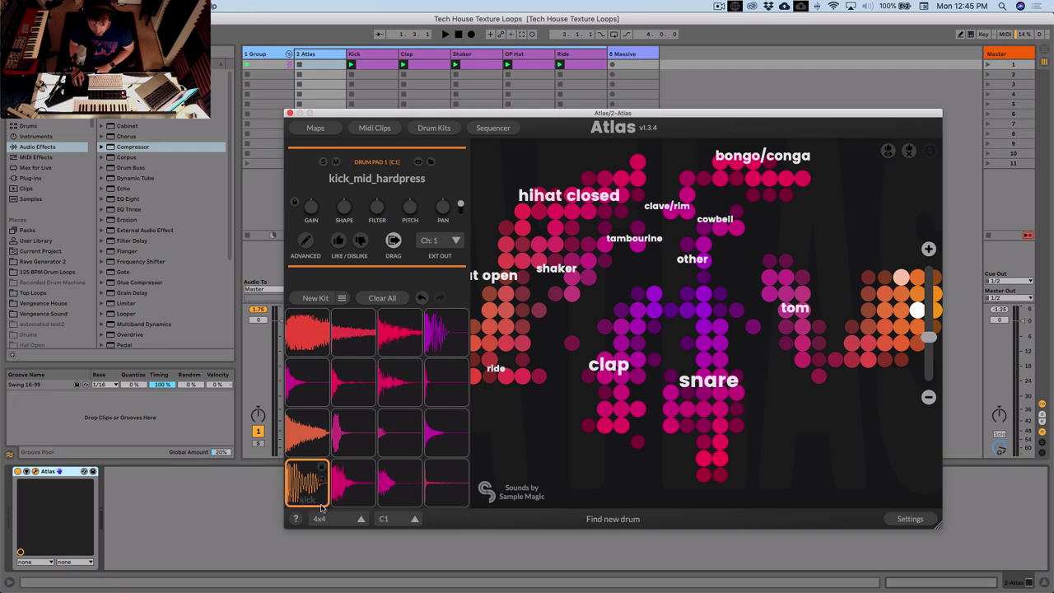
{"action": "left_click", "coordinate": [306, 484]}
{"action": "left_click", "coordinate": [355, 484]}
{"action": "left_click", "coordinate": [390, 483]}
Step: Preview individual samples across the clap and snare areas of the Atlas map, from clapsnare_pumpysmash to clapsnare_firm
{"action": "scroll", "coordinate": [865, 436], "scroll_direction": "down", "scroll_amount": 5}
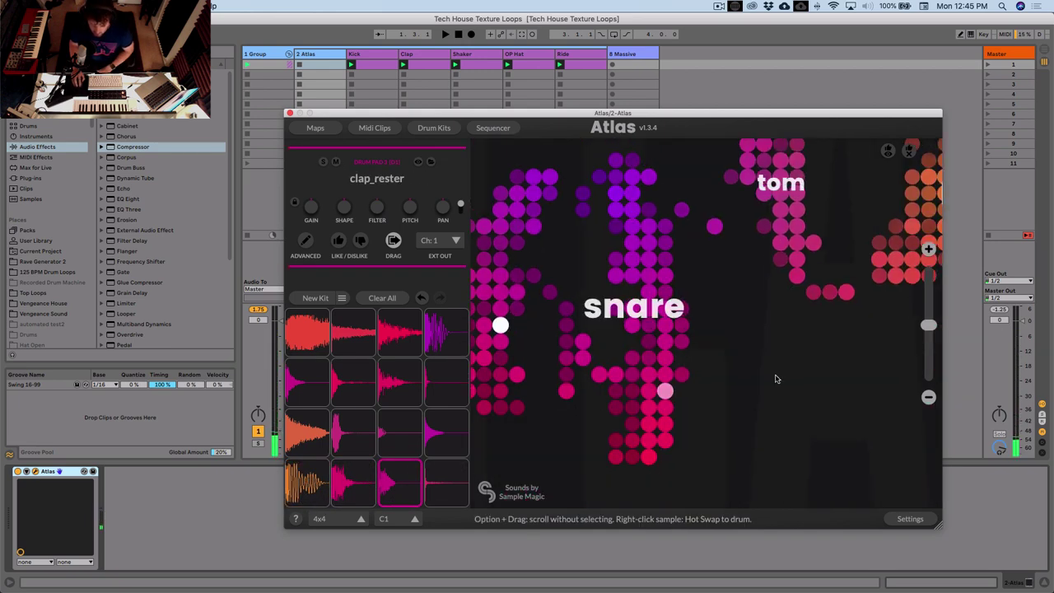
{"action": "left_click", "coordinate": [713, 431]}
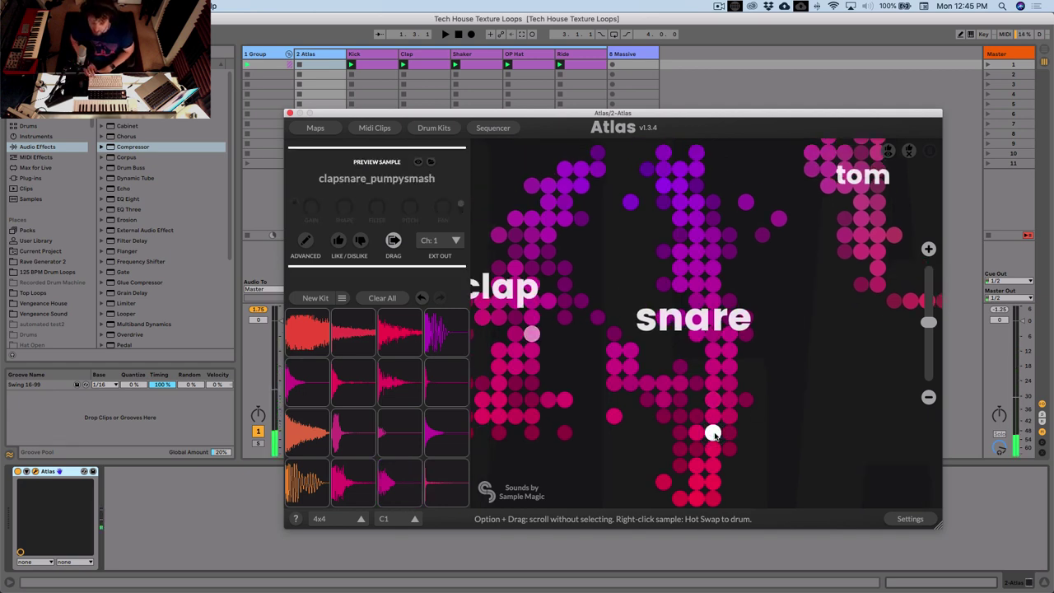
{"action": "key", "text": "Up"}
{"action": "key", "text": "Up"}
{"action": "key", "text": "Up"}
{"action": "key", "text": "Up"}
{"action": "key", "text": "Up"}
{"action": "key", "text": "Up"}
{"action": "key", "text": "Up"}
{"action": "key", "text": "Up"}
{"action": "key", "text": "Left"}
{"action": "key", "text": "Left"}
{"action": "key", "text": "Left"}
{"action": "key", "text": "Left"}
{"action": "key", "text": "Left"}
{"action": "key", "text": "Up"}
{"action": "key", "text": "Up"}
{"action": "key", "text": "Right"}
{"action": "key", "text": "Right"}
{"action": "key", "text": "Right"}
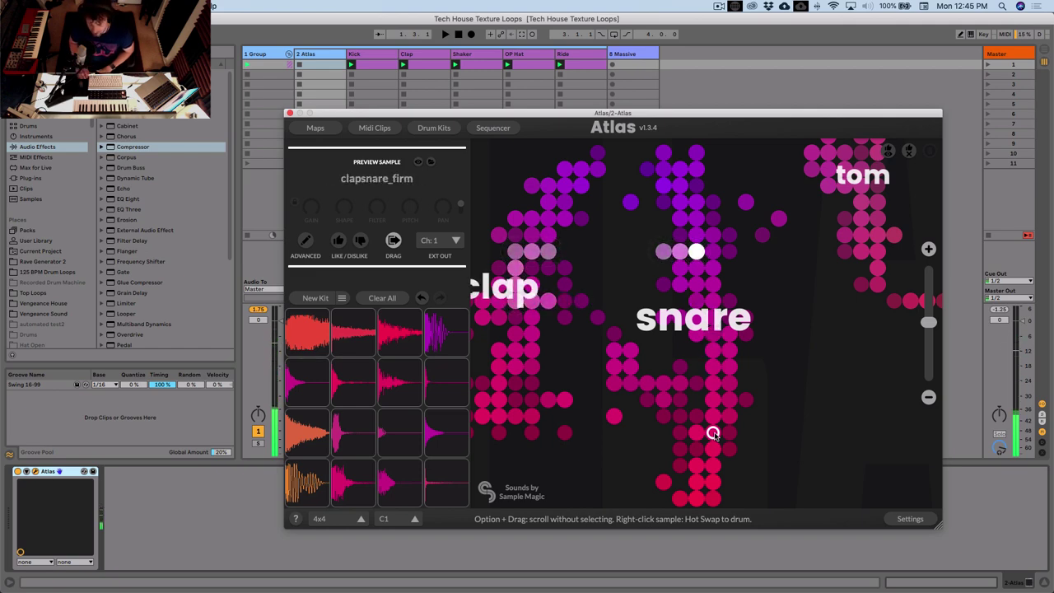
{"action": "scroll", "coordinate": [831, 400], "scroll_direction": "down", "scroll_amount": 10}
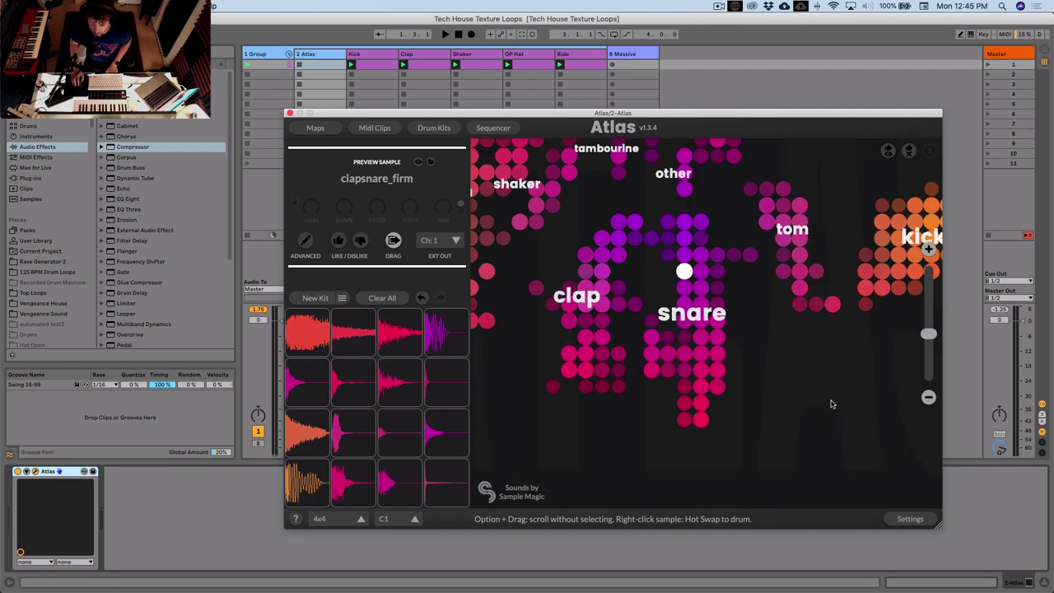
{"action": "scroll", "coordinate": [815, 450], "scroll_direction": "left", "scroll_amount": 2}
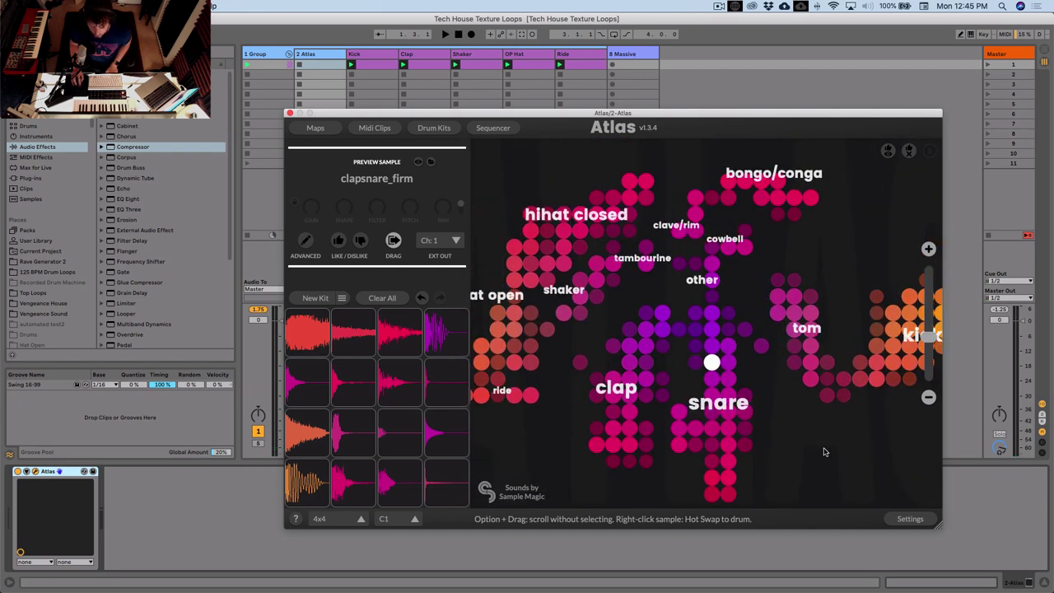
{"action": "left_click", "coordinate": [280, 119]}
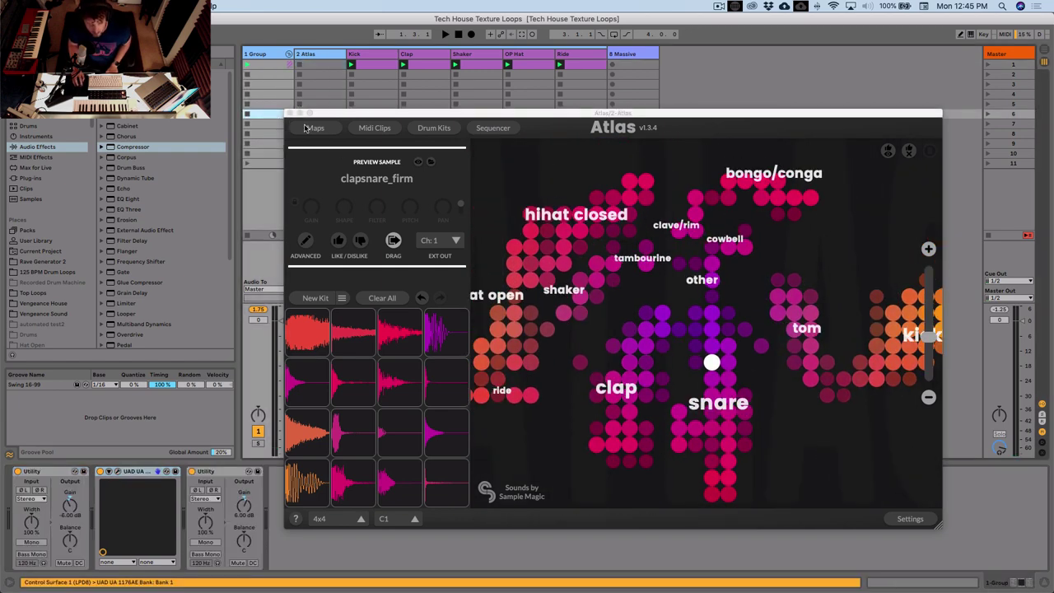
Step: Load the Algo Drums 05 map in Atlas and generate a new drum kit from its samples
{"action": "left_click", "coordinate": [316, 127]}
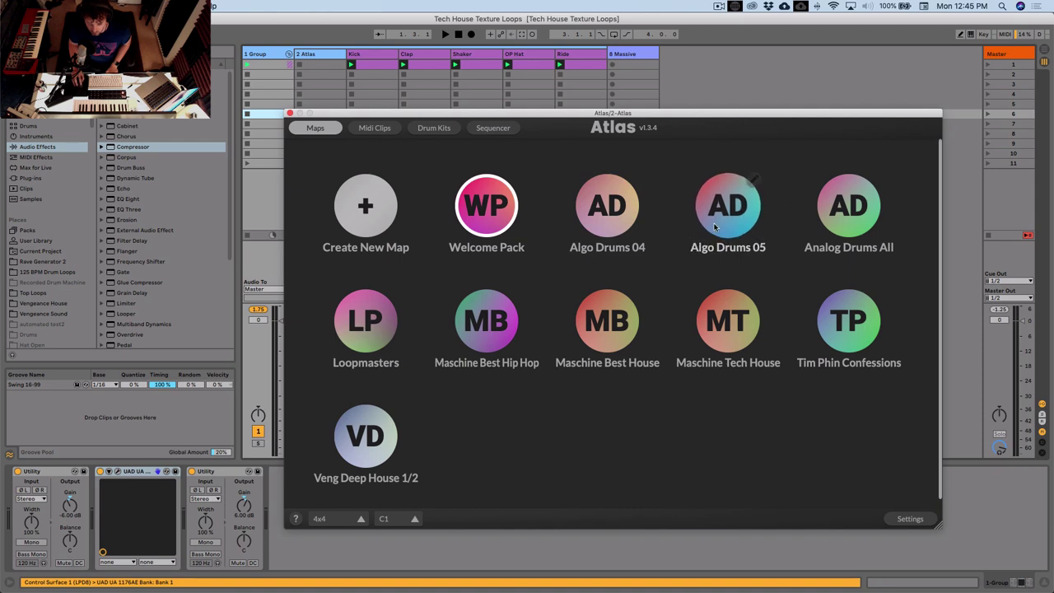
{"action": "left_click", "coordinate": [714, 220]}
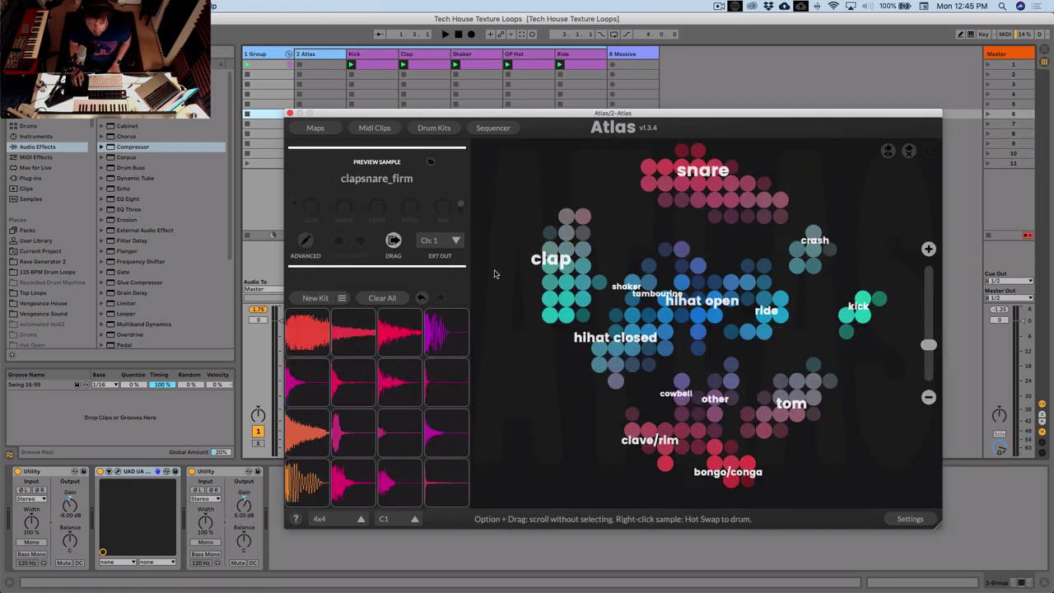
{"action": "left_click", "coordinate": [315, 297]}
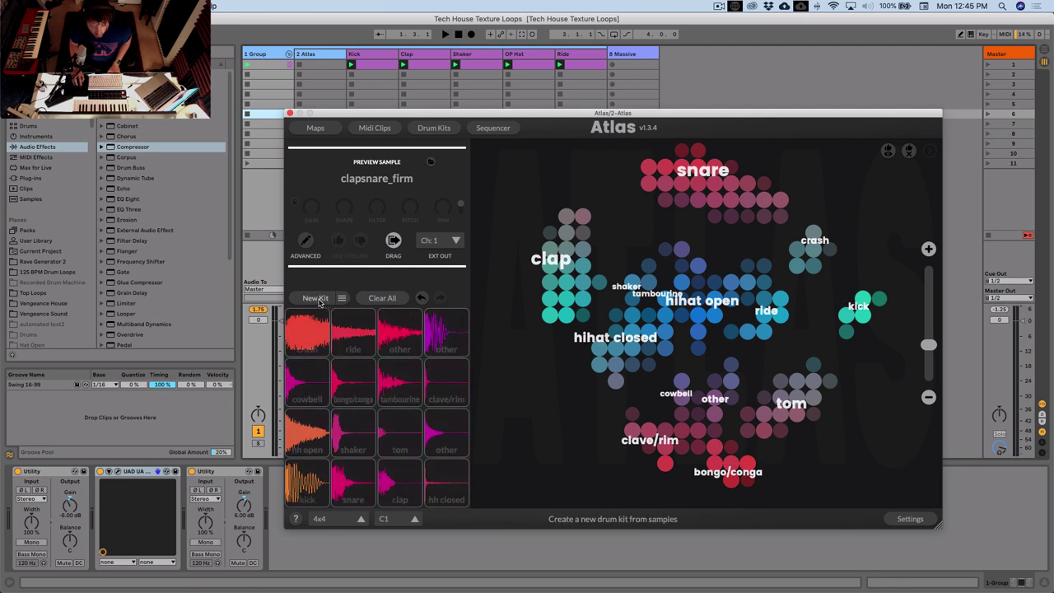
Step: Audition the kick, snare, clap, open hi-hat and shaker pads of the generated kit
{"action": "left_click", "coordinate": [306, 485]}
{"action": "left_click", "coordinate": [353, 485]}
{"action": "left_click", "coordinate": [400, 484]}
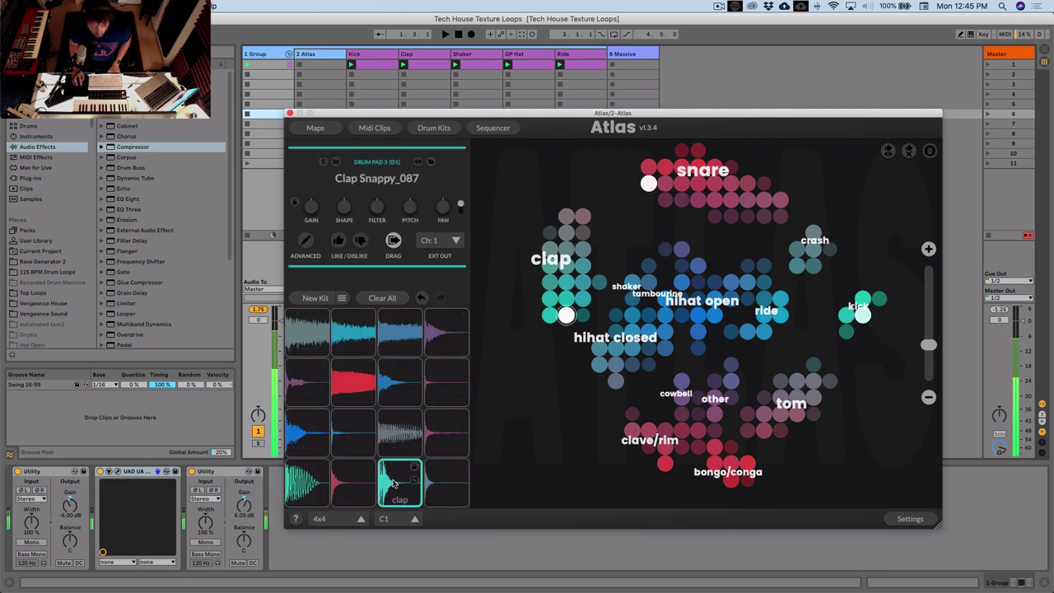
{"action": "left_click", "coordinate": [301, 430]}
{"action": "left_click", "coordinate": [353, 429]}
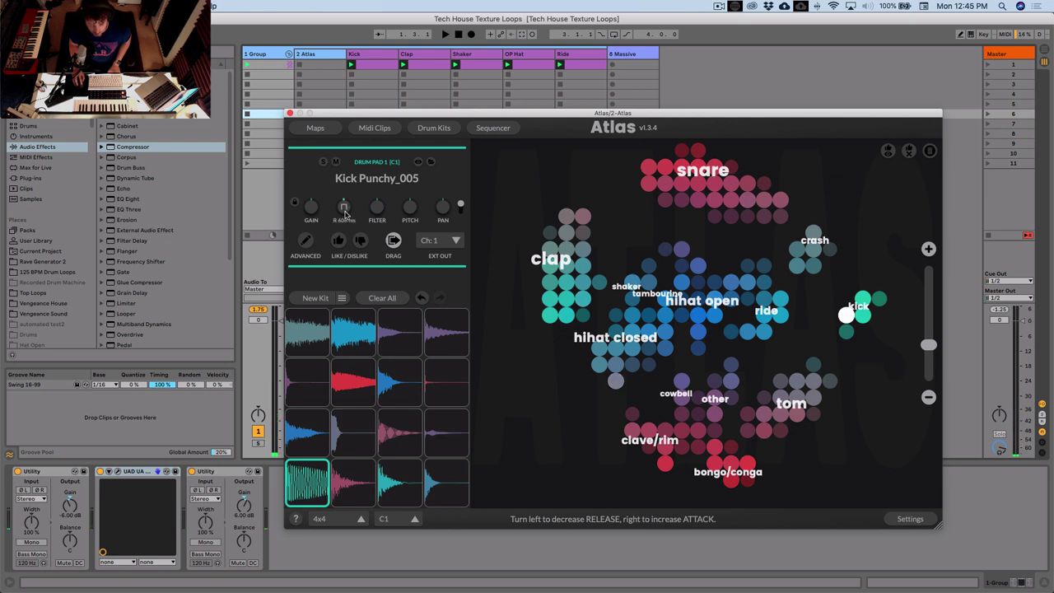
Step: Shorten the kick pad's release to about 320 ms and lower the shaker pad's gain to about -4 dB, auditioning the pads
{"action": "left_click_drag", "start_coordinate": [344, 207], "coordinate": [351, 177]}
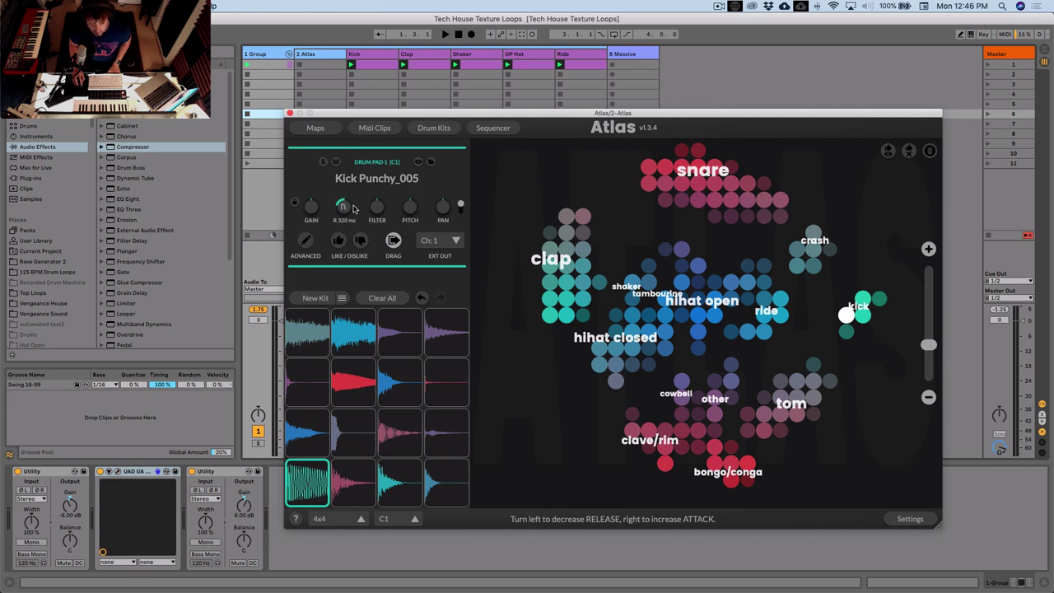
{"action": "left_click", "coordinate": [325, 483]}
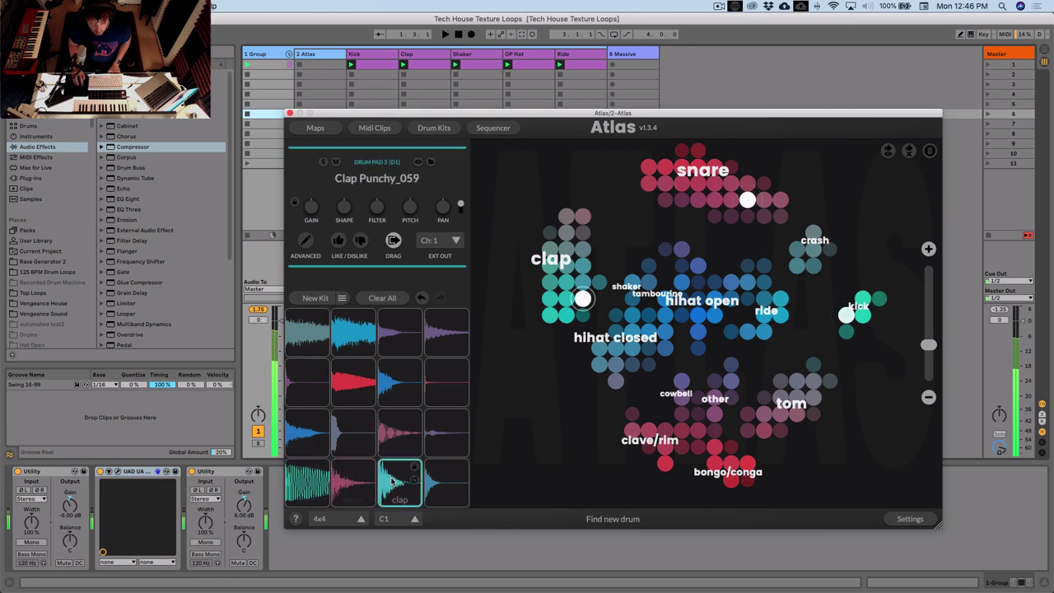
{"action": "left_click", "coordinate": [321, 447]}
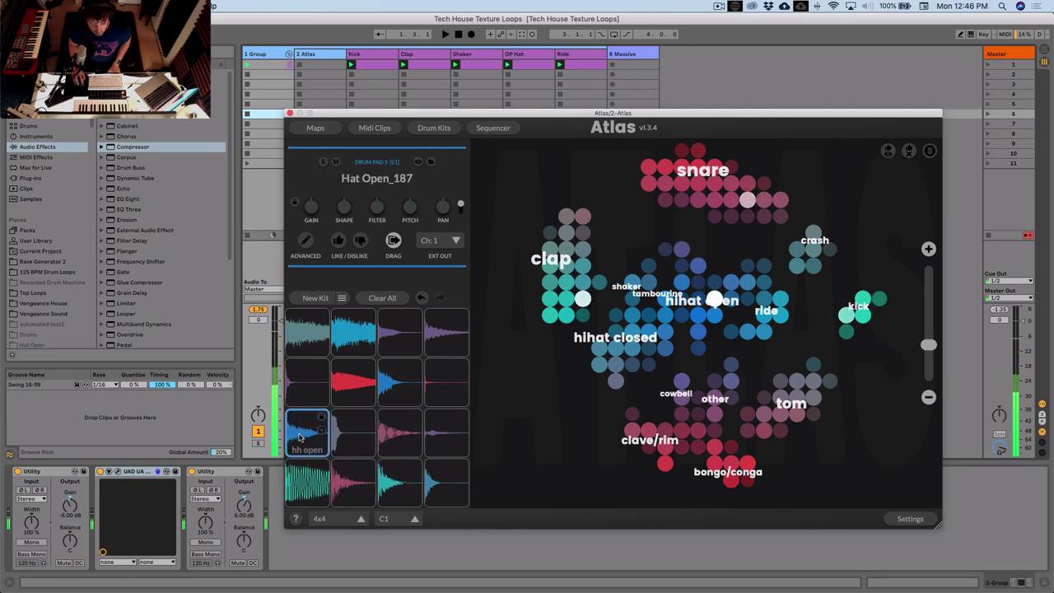
{"action": "left_click", "coordinate": [350, 434]}
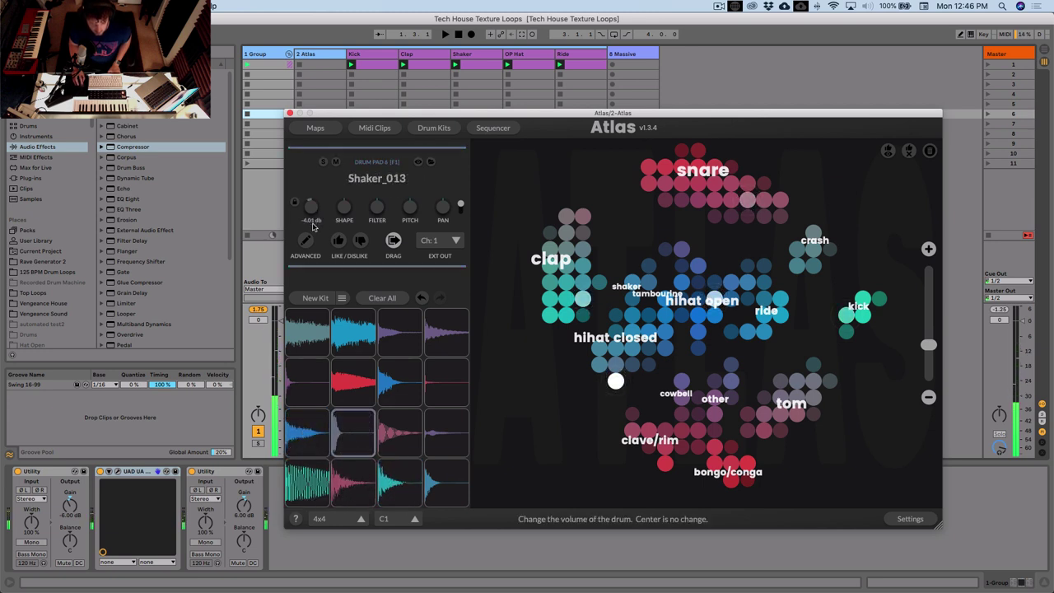
{"action": "left_click", "coordinate": [350, 432]}
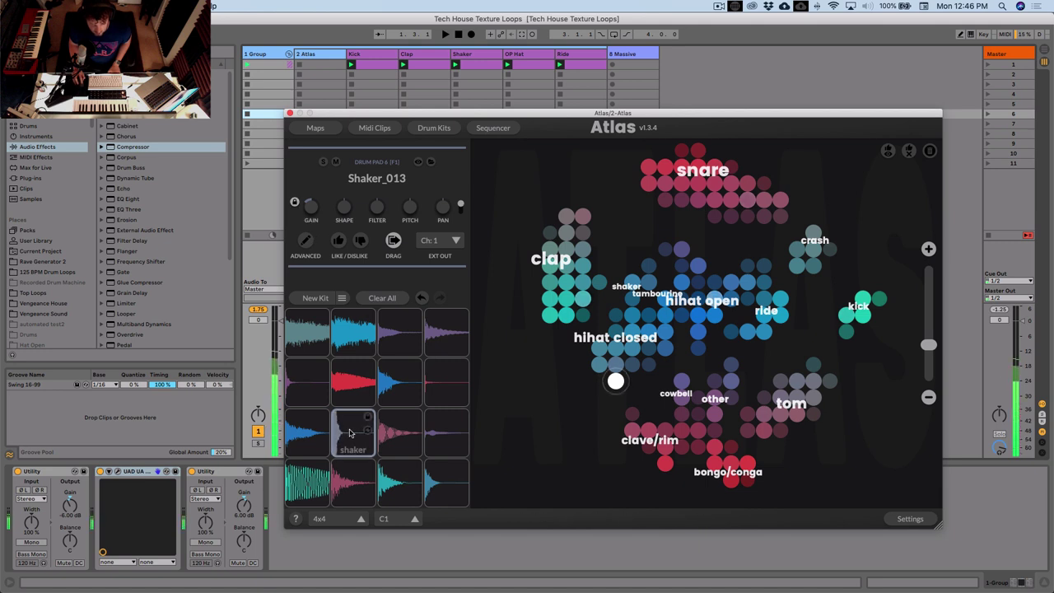
Step: Open the advanced sample editor for the shaker pad, trim its sample start and set a 14 ms fade-in
{"action": "left_click", "coordinate": [305, 241]}
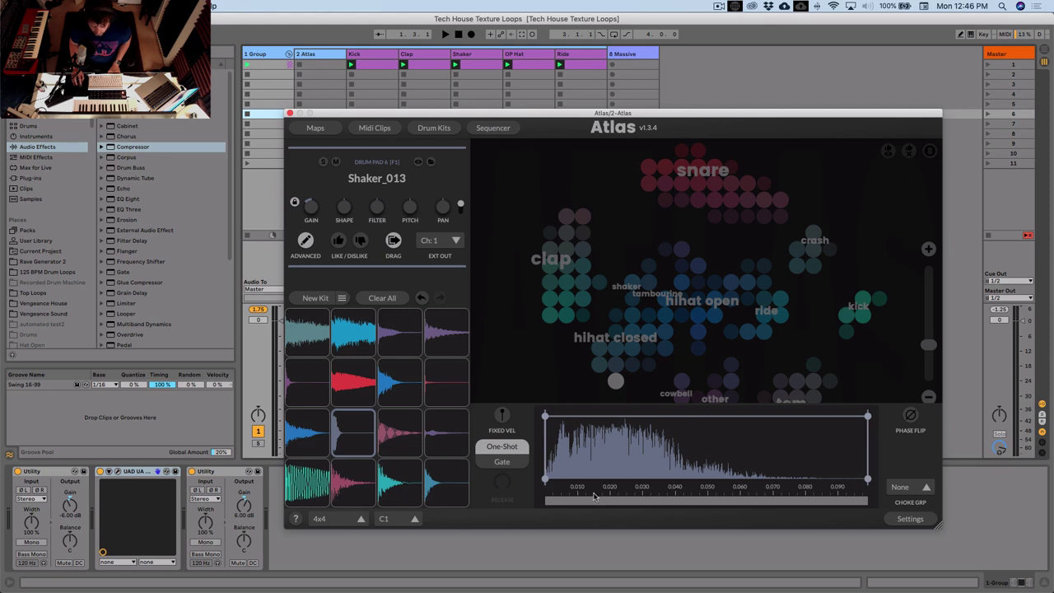
{"action": "mouse_move", "coordinate": [580, 502]}
{"action": "left_mouse_down"}
{"action": "mouse_move", "coordinate": [580, 550]}
{"action": "mouse_move", "coordinate": [563, 478]}
{"action": "mouse_move", "coordinate": [559, 527]}
{"action": "mouse_move", "coordinate": [600, 494]}
{"action": "left_mouse_up"}
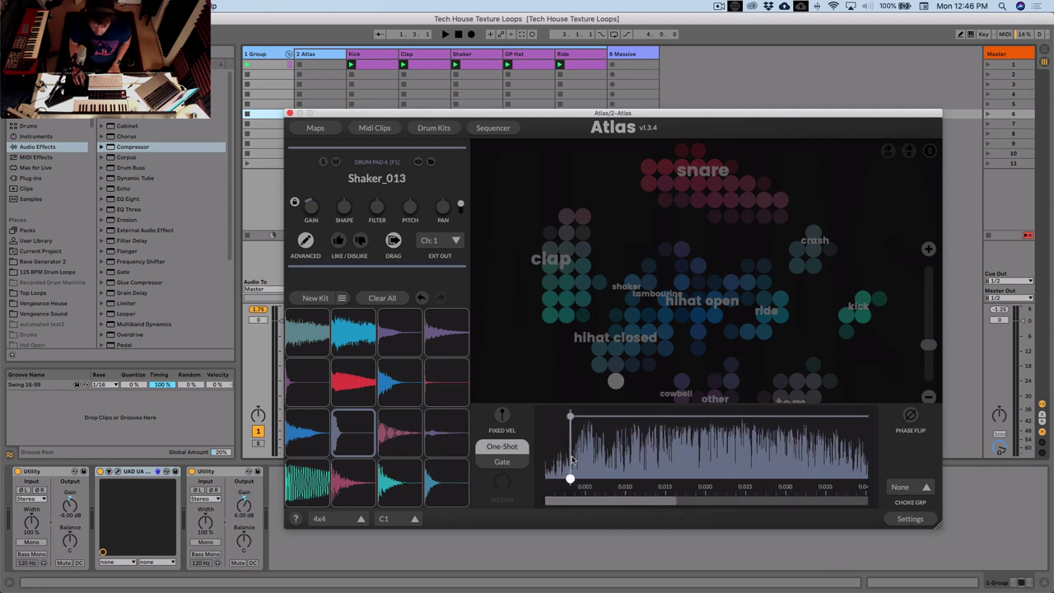
{"action": "left_click", "coordinate": [347, 443]}
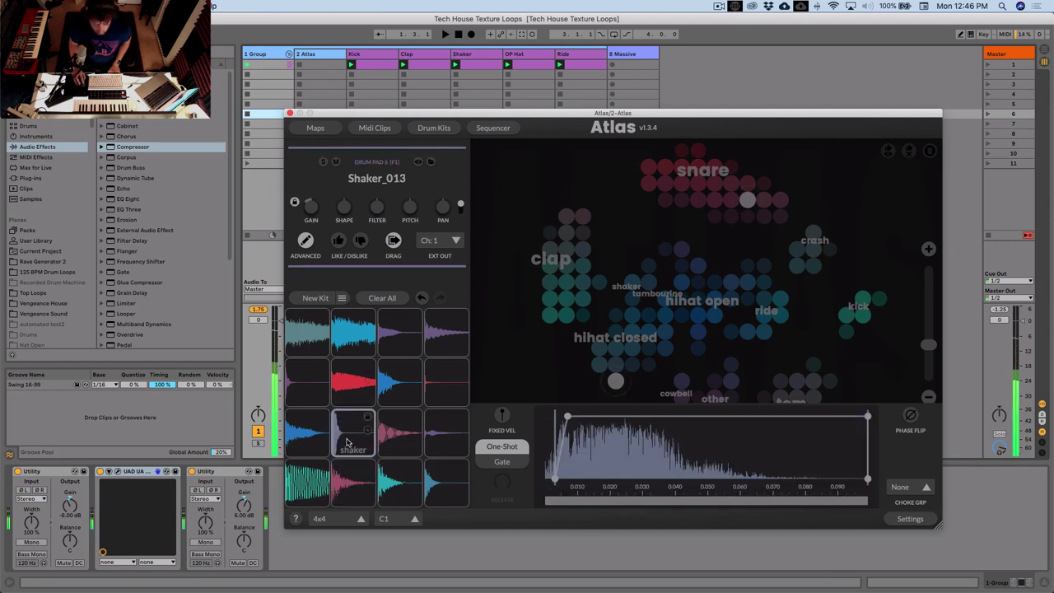
{"action": "left_click_drag", "start_coordinate": [567, 417], "coordinate": [602, 416]}
{"action": "left_click", "coordinate": [351, 431]}
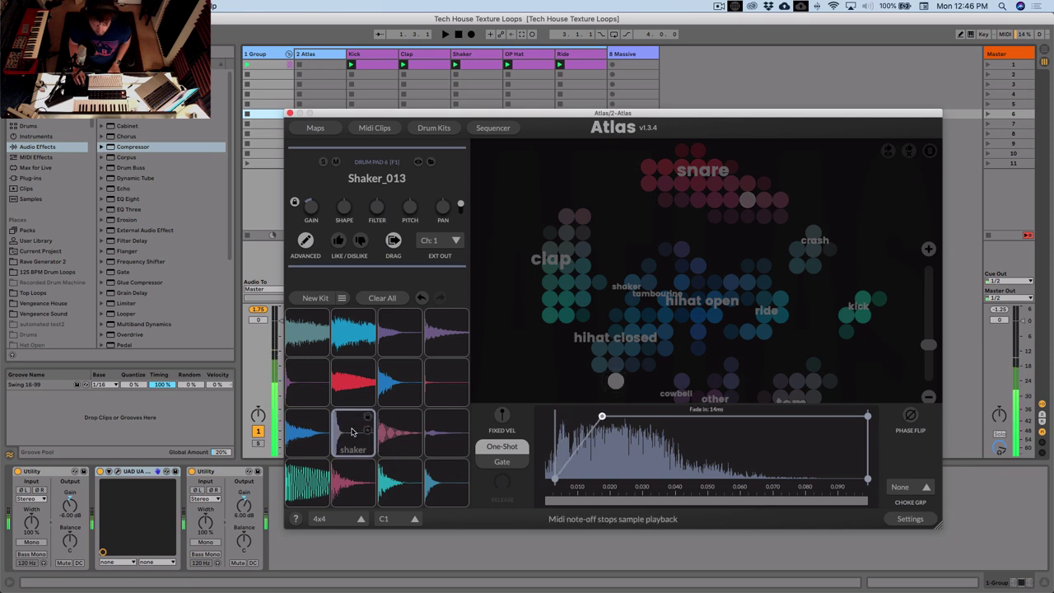
Step: Set the shaker's sample start to 7 ms and its fade-in to 19 ms, audition it and close the advanced editor
{"action": "left_click", "coordinate": [351, 431]}
{"action": "left_click_drag", "start_coordinate": [555, 479], "coordinate": [571, 479]}
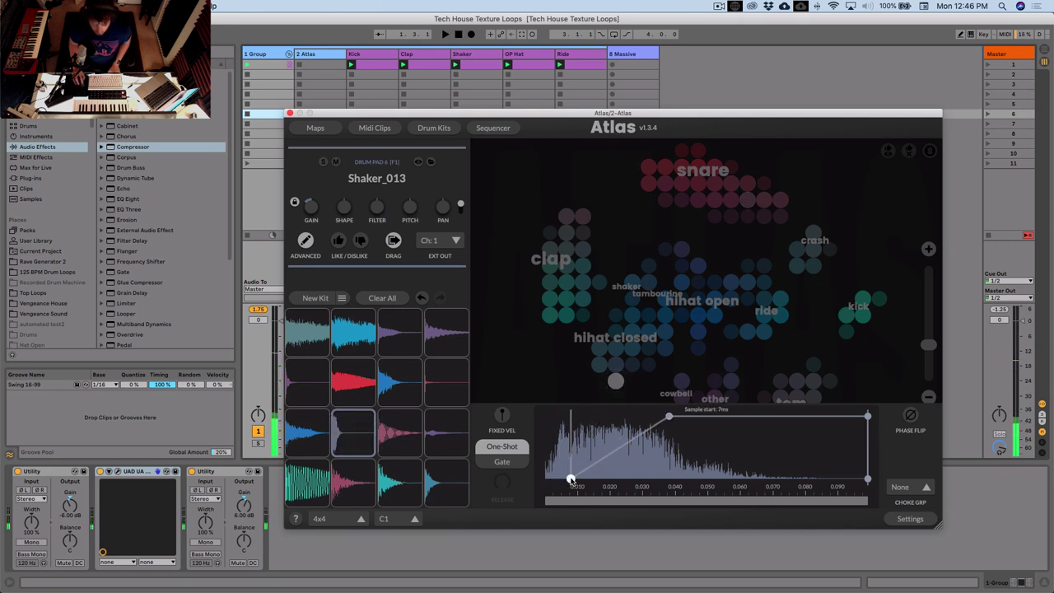
{"action": "left_click", "coordinate": [354, 436]}
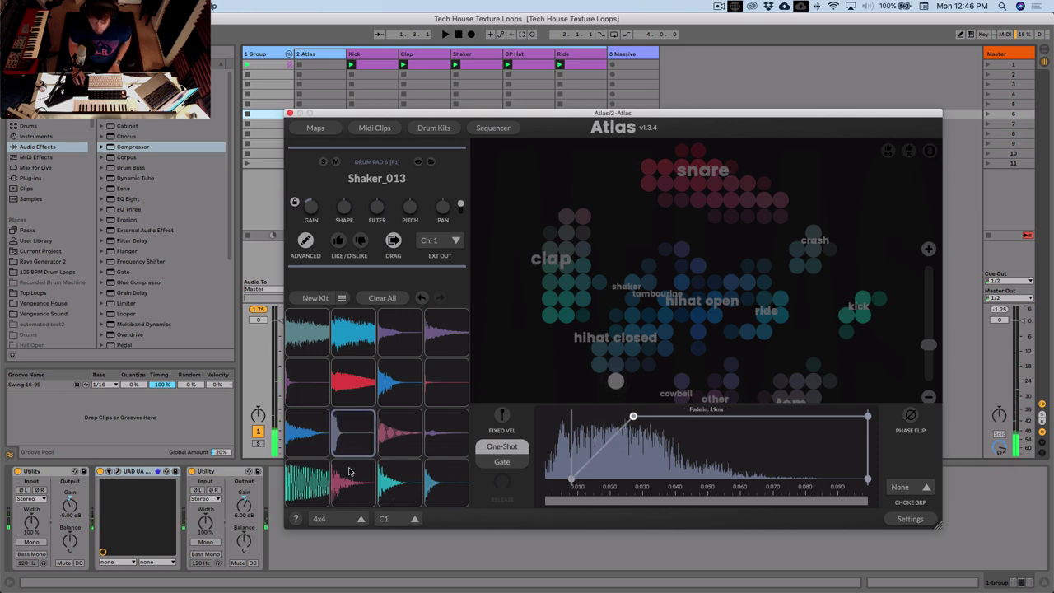
{"action": "left_click", "coordinate": [346, 433]}
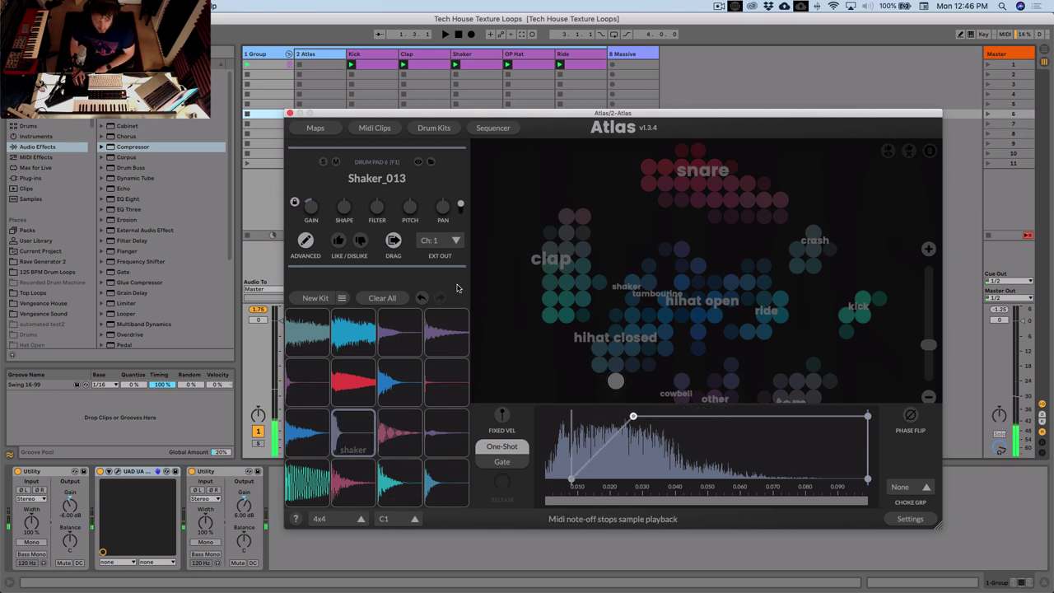
{"action": "left_click", "coordinate": [306, 239]}
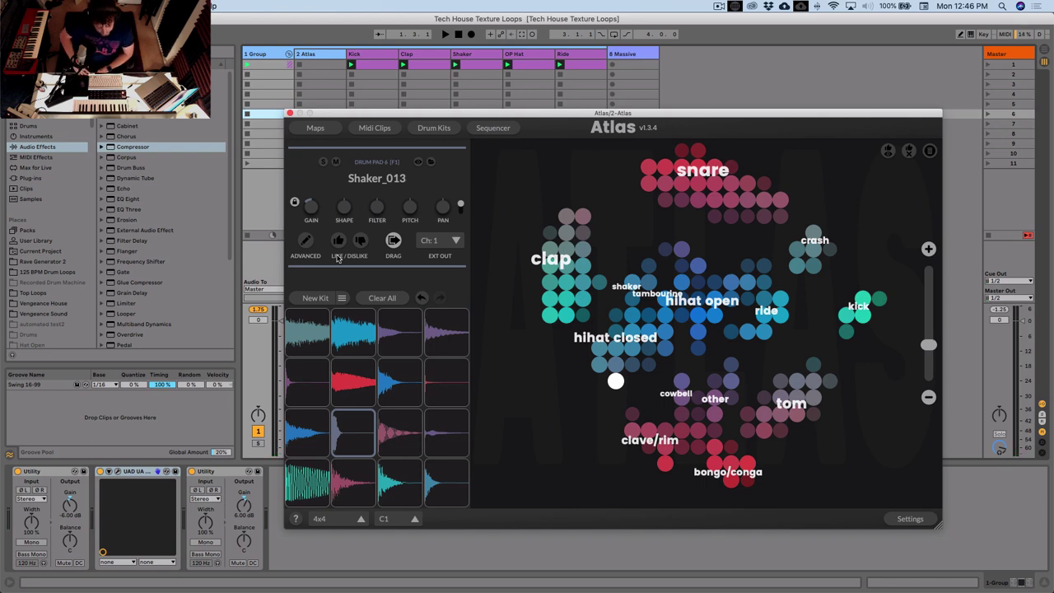
Step: Create an empty MIDI clip in the first slot of the 2 Atlas track, enlarge its note editor and close the Atlas window
{"action": "left_click_drag", "start_coordinate": [405, 116], "coordinate": [563, 102]}
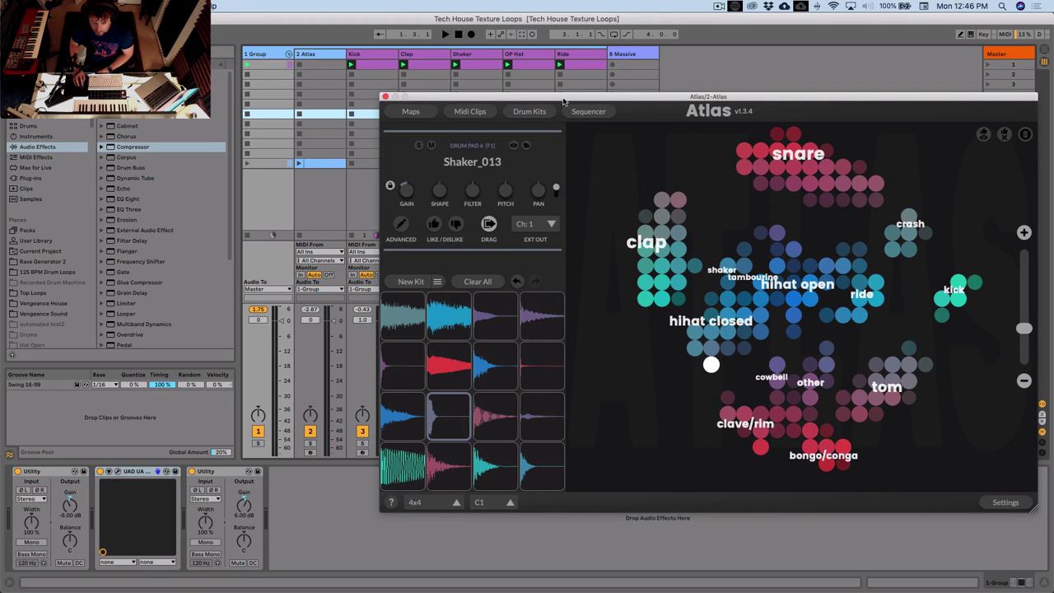
{"action": "double_click", "coordinate": [323, 67]}
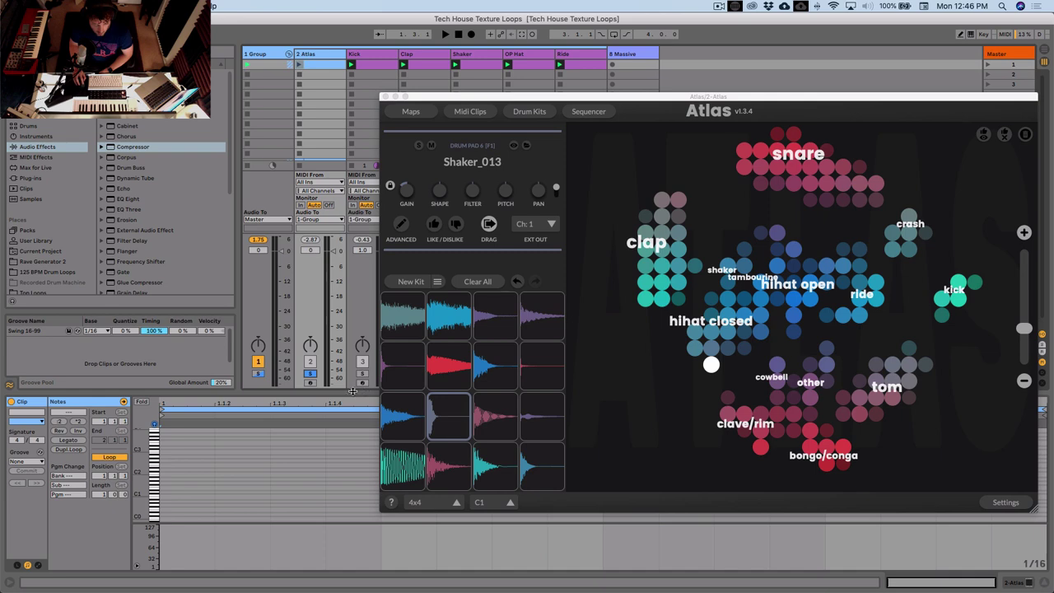
{"action": "left_click_drag", "start_coordinate": [352, 391], "coordinate": [395, 97]}
{"action": "left_click", "coordinate": [385, 96]}
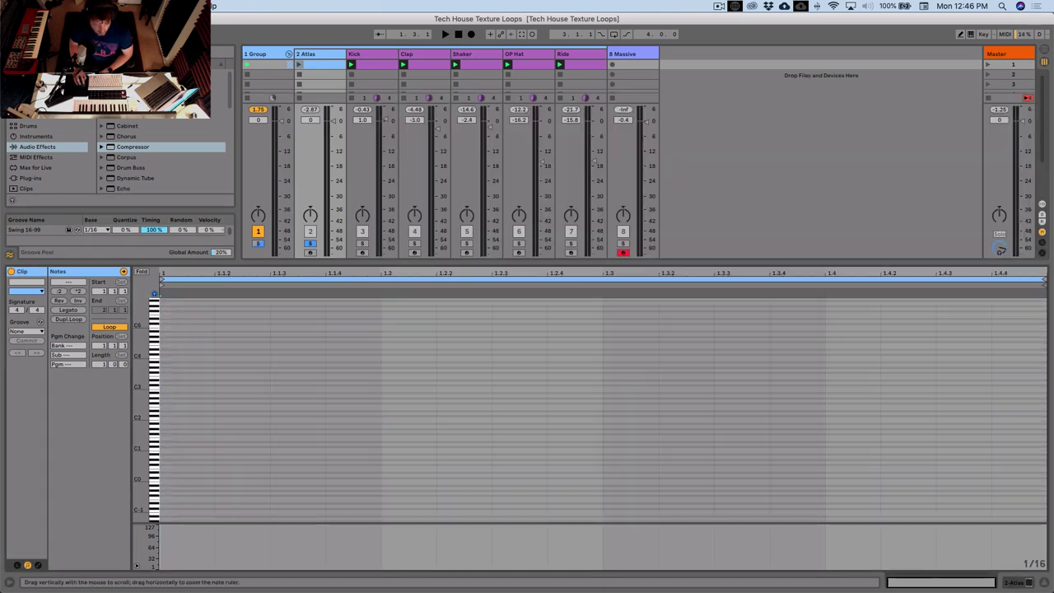
Step: Place a C1 kick note on each of the four beats of the one-bar clip
{"action": "double_click", "coordinate": [183, 403]}
{"action": "left_click_drag", "start_coordinate": [280, 448], "coordinate": [362, 454]}
{"action": "key", "text": "super+d"}
{"action": "key", "text": "super+d"}
{"action": "key", "text": "super+d"}
{"action": "left_click", "coordinate": [293, 417]}
Step: Add D1 clap notes on beats 1.2 and 1.4 and nudge both slightly early
{"action": "double_click", "coordinate": [391, 388]}
{"action": "double_click", "coordinate": [840, 389]}
{"action": "left_click_drag", "start_coordinate": [365, 351], "coordinate": [981, 393]}
{"action": "key", "text": "super+Left"}
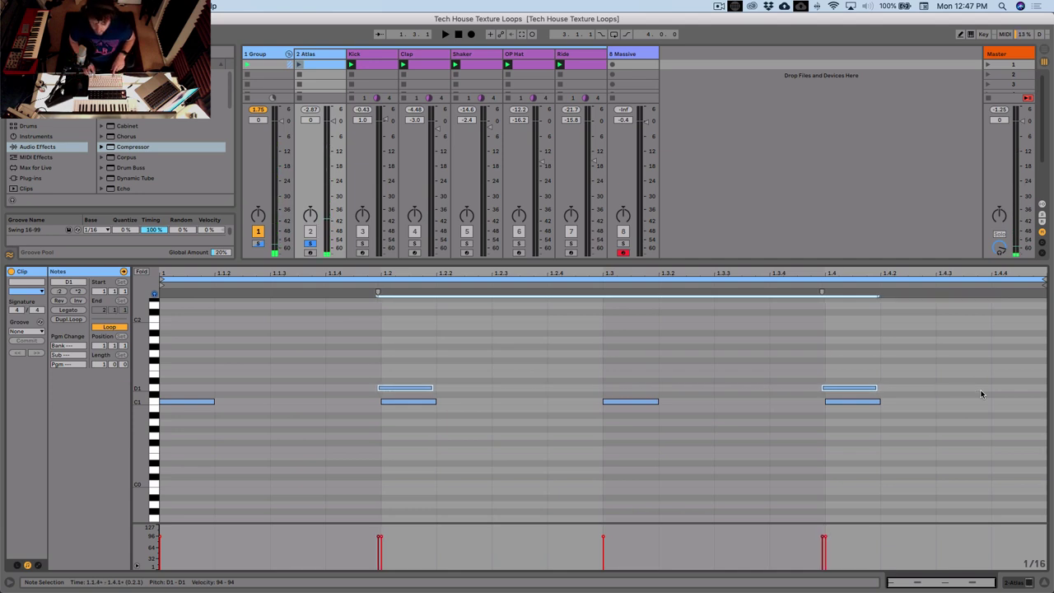
{"action": "left_click", "coordinate": [825, 349]}
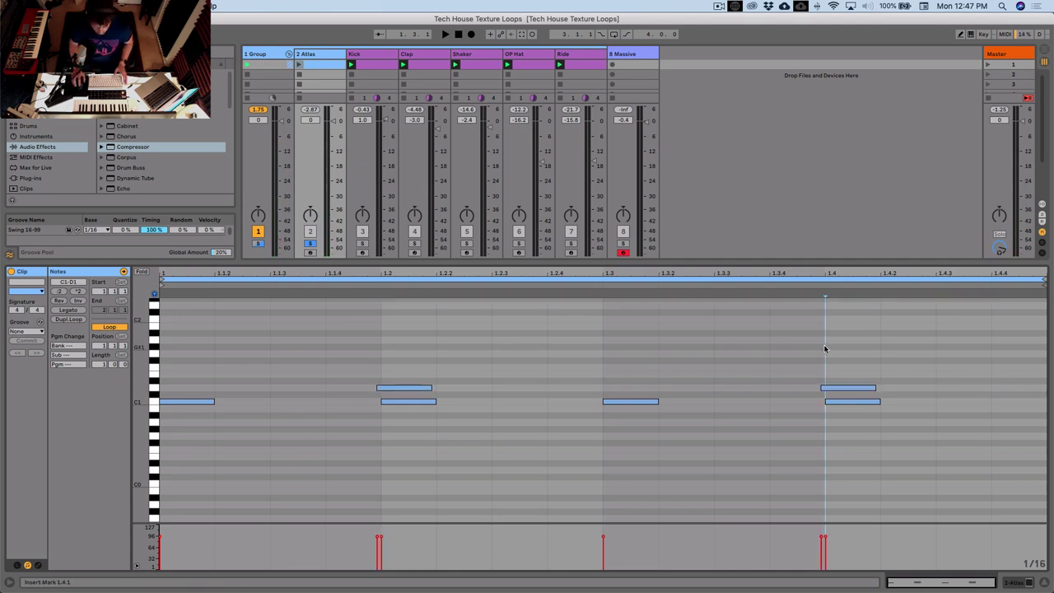
Step: Play the loop and nudge the two D1 clap notes slightly later, closer to the beat
{"action": "key", "text": "space"}
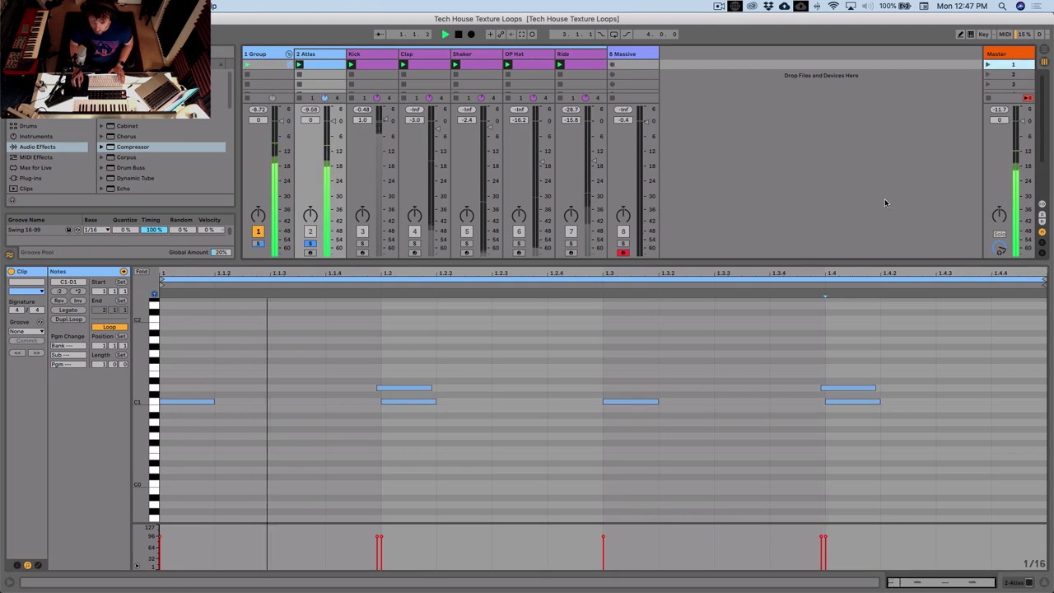
{"action": "scroll", "coordinate": [643, 399], "scroll_direction": "up", "scroll_amount": 3}
{"action": "left_click_drag", "start_coordinate": [326, 370], "coordinate": [957, 417]}
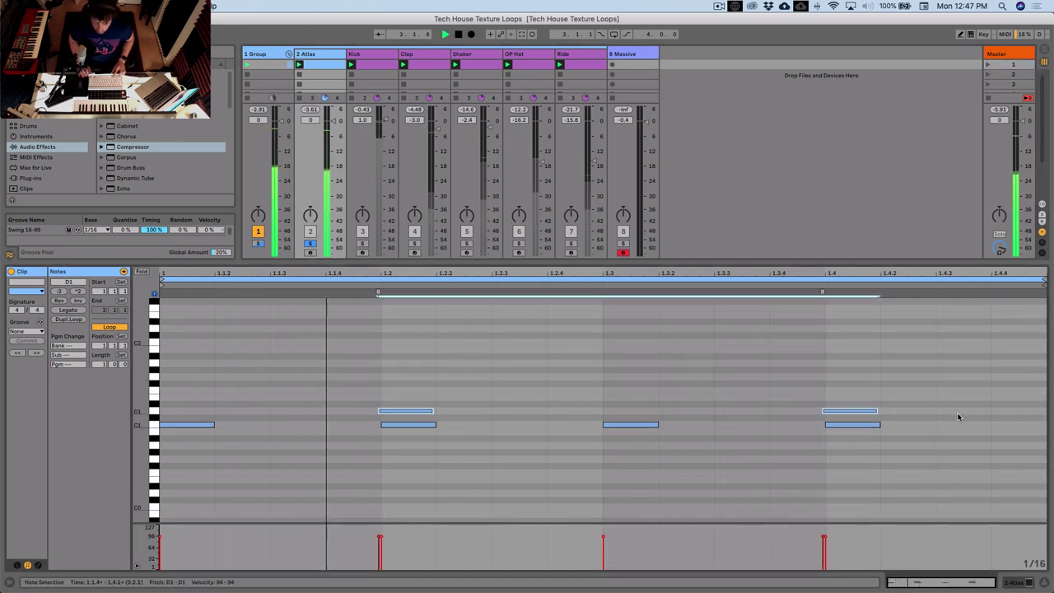
{"action": "key", "text": "super+Right"}
Step: Add E1 open hi-hat notes on the offbeats 1.1.3, 1.2.3, 1.3.3 and 1.4.3
{"action": "left_click", "coordinate": [152, 402]}
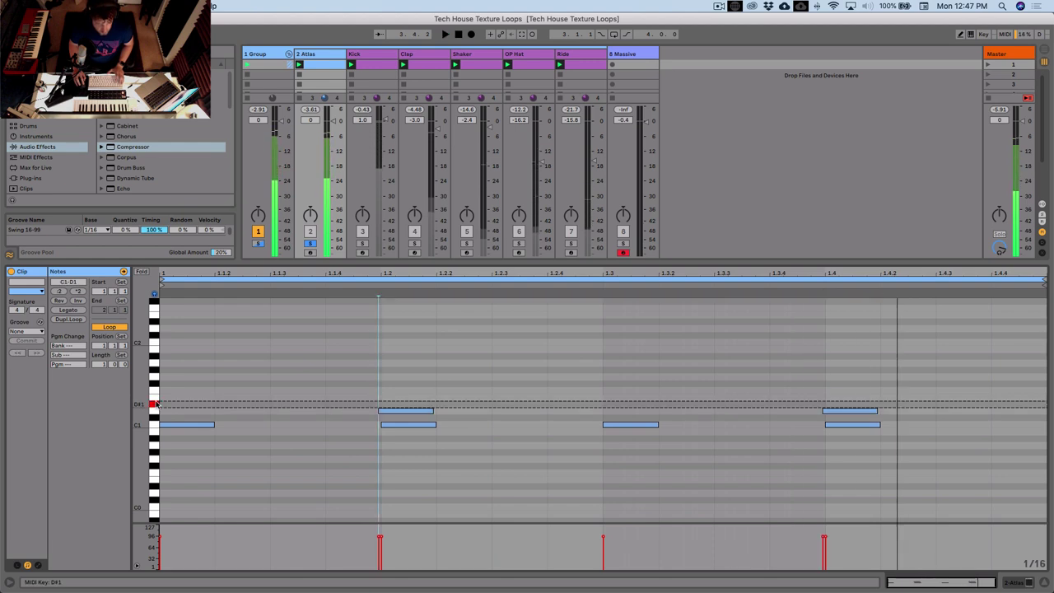
{"action": "double_click", "coordinate": [303, 398]}
{"action": "left_click_drag", "start_coordinate": [164, 383], "coordinate": [373, 405]}
{"action": "key", "text": "super+d"}
{"action": "key", "text": "super+d"}
{"action": "key", "text": "super+d"}
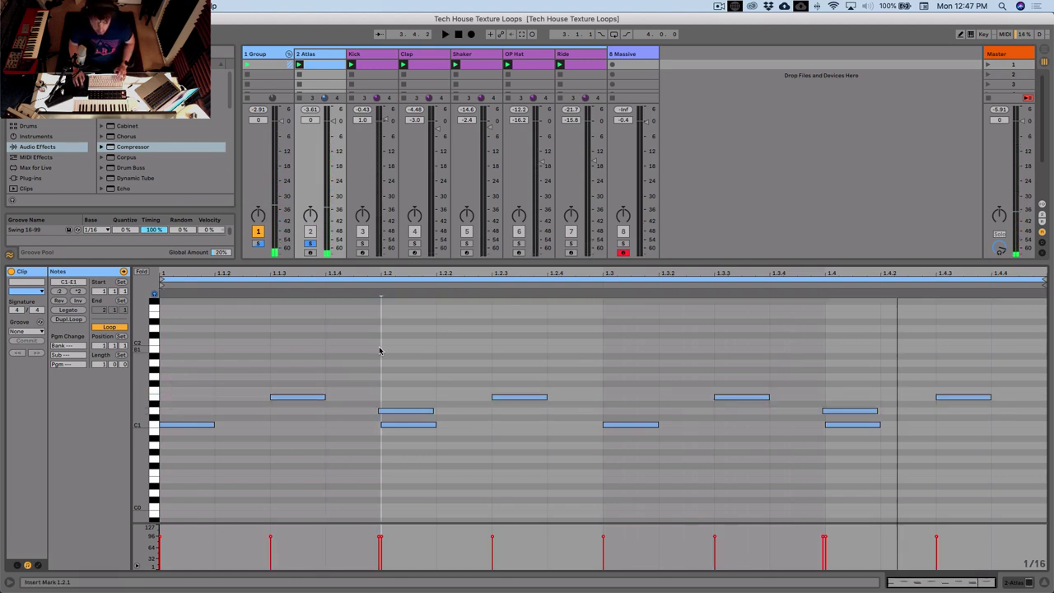
Step: Add F1 shaker notes on the four offbeats, directly above the E1 open hi-hat notes
{"action": "scroll", "coordinate": [317, 398], "scroll_direction": "up", "scroll_amount": 1}
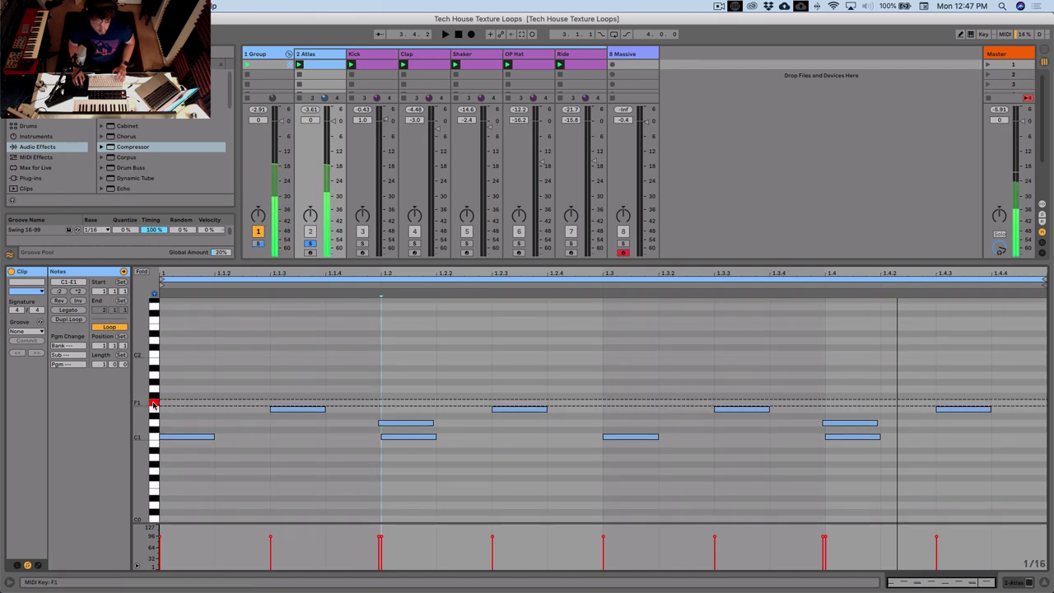
{"action": "double_click", "coordinate": [316, 403]}
{"action": "double_click", "coordinate": [501, 406]}
{"action": "double_click", "coordinate": [741, 404]}
{"action": "left_click", "coordinate": [955, 402]}
Step: Add quieter F1 shaker notes with velocity 44 at 1.1.2, 1.2.4, 1.4.1, 1.4.2 and 1.4.4
{"action": "double_click", "coordinate": [247, 403]}
{"action": "double_click", "coordinate": [576, 405]}
{"action": "double_click", "coordinate": [902, 404]}
{"action": "double_click", "coordinate": [1020, 404]}
{"action": "double_click", "coordinate": [852, 403]}
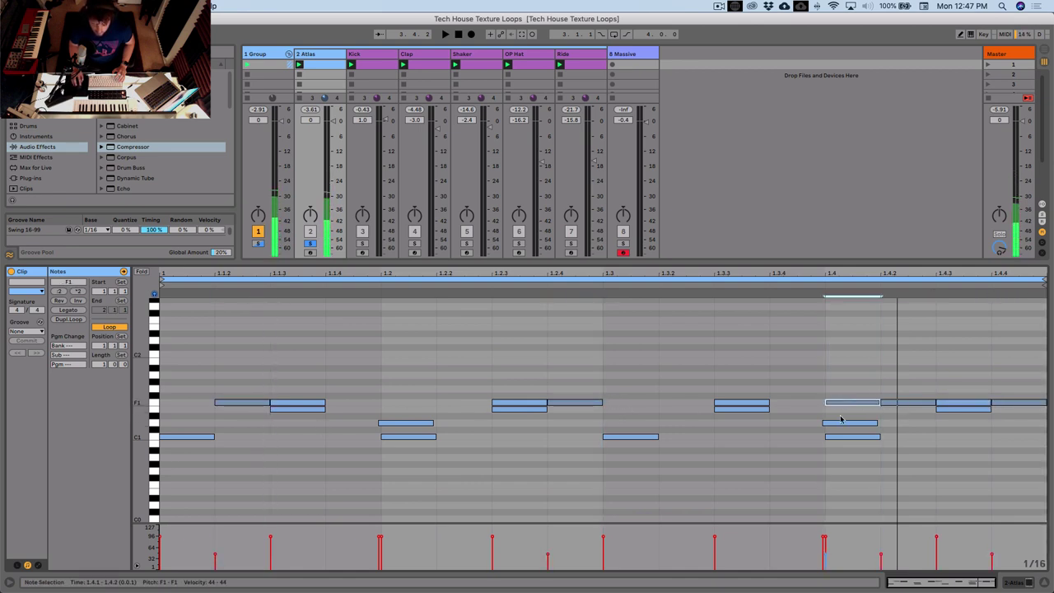
Step: Apply the Swing 16-99 groove to the clip and play the loop
{"action": "left_click", "coordinate": [20, 229]}
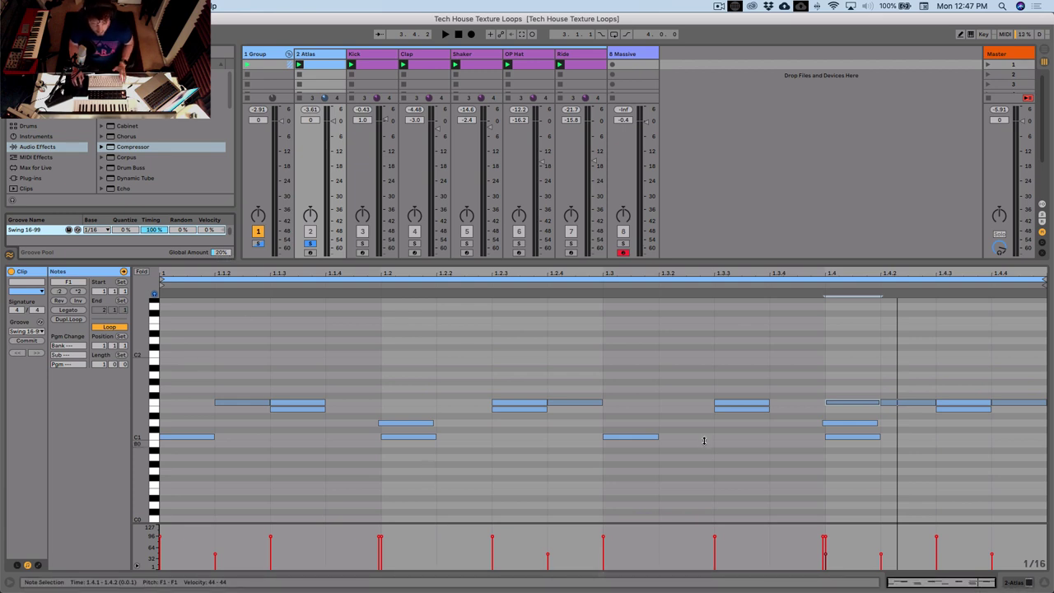
{"action": "key", "text": "space"}
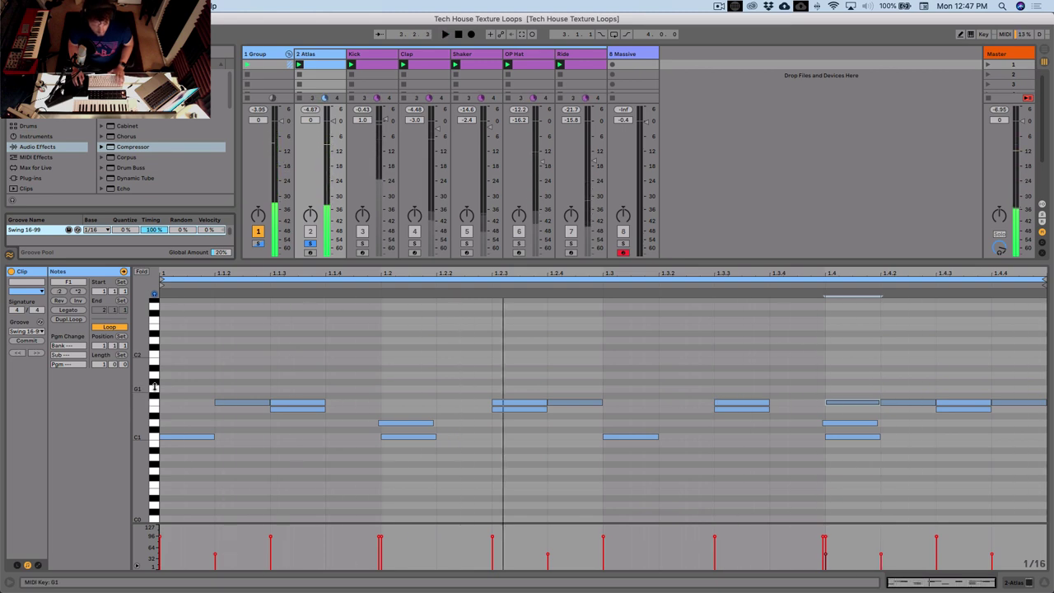
Step: Audition nearby drum keys and add F#1 notes at 1.2.3 and 1.3.4, giving the first a velocity of 71
{"action": "left_click", "coordinate": [158, 406]}
{"action": "left_click", "coordinate": [155, 366]}
{"action": "left_click", "coordinate": [152, 392]}
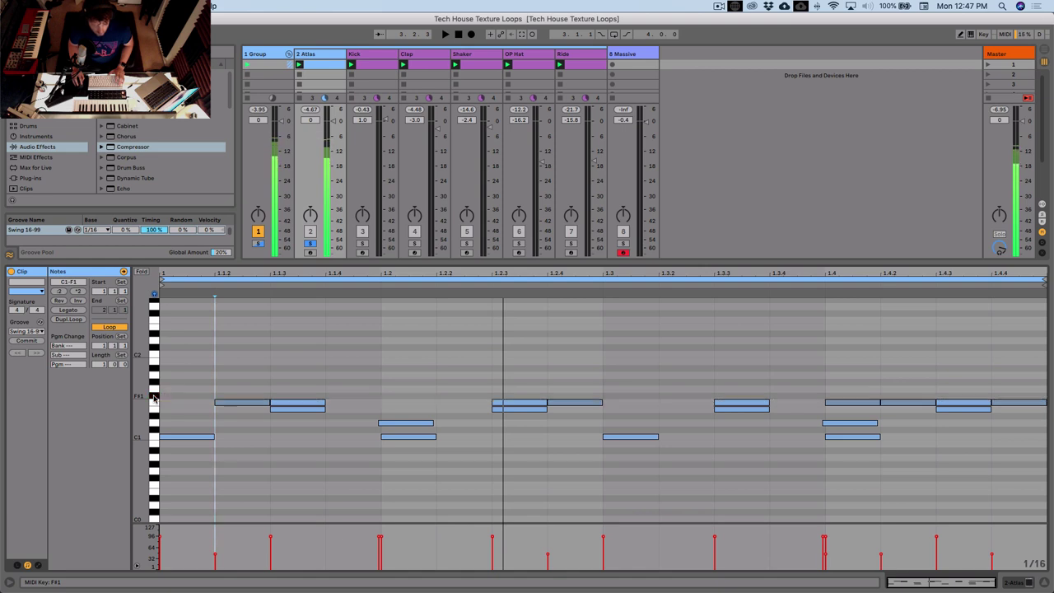
{"action": "double_click", "coordinate": [514, 396]}
{"action": "left_click_drag", "start_coordinate": [545, 396], "coordinate": [552, 378]}
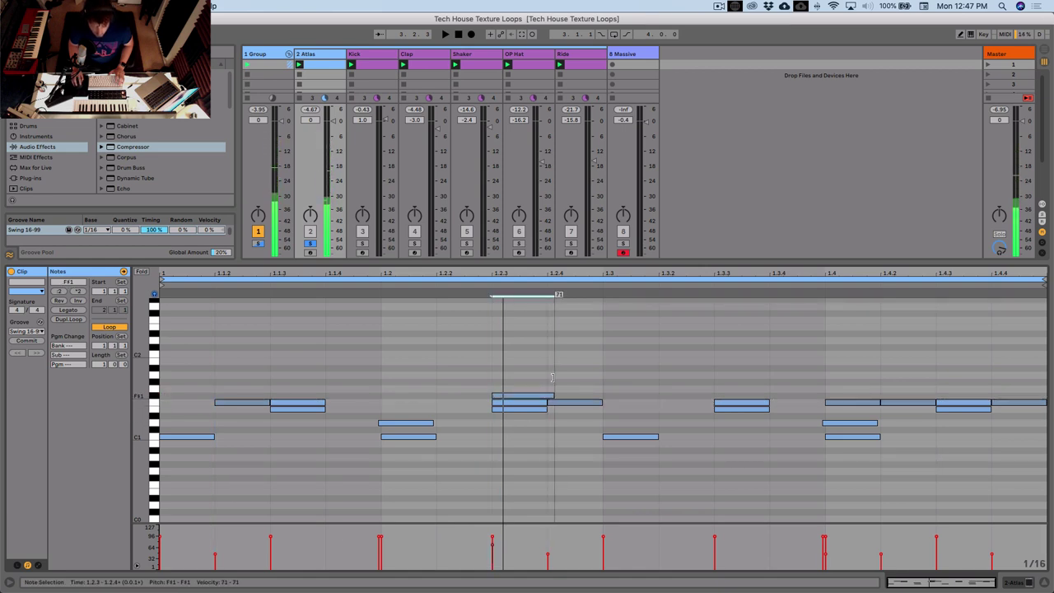
{"action": "double_click", "coordinate": [796, 397]}
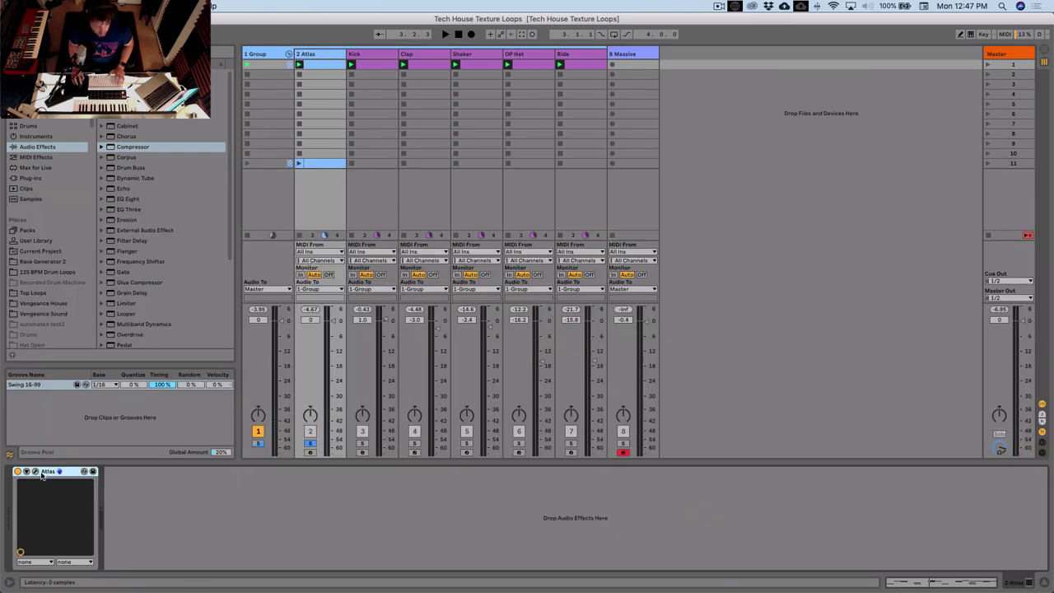
Step: Expose the pitch of the F#1 tom pad (Tom_074) as a parameter on the Atlas device and try out its slider
{"action": "left_click", "coordinate": [35, 471]}
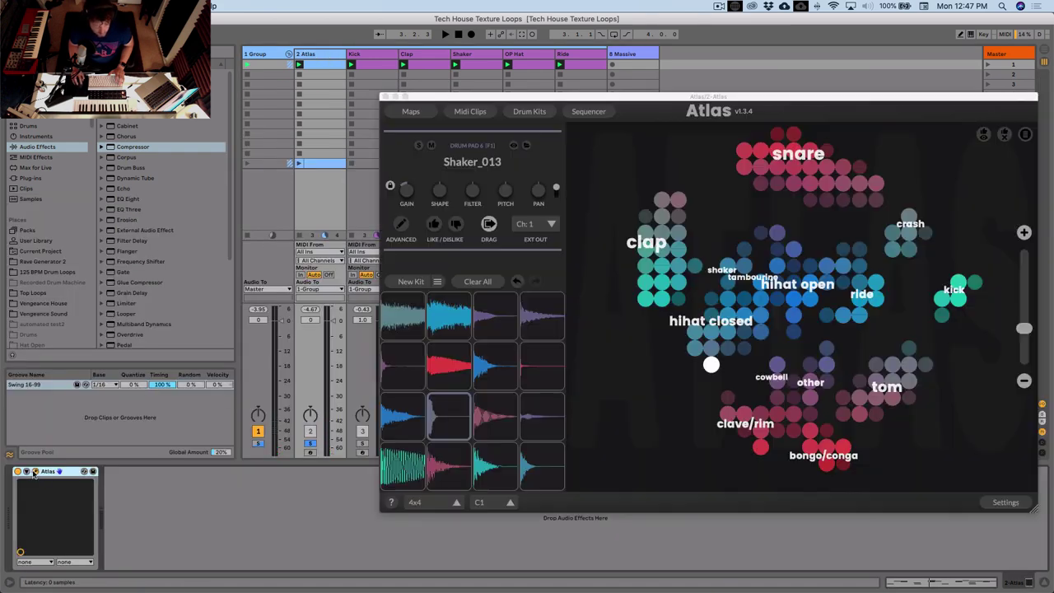
{"action": "left_click", "coordinate": [502, 407]}
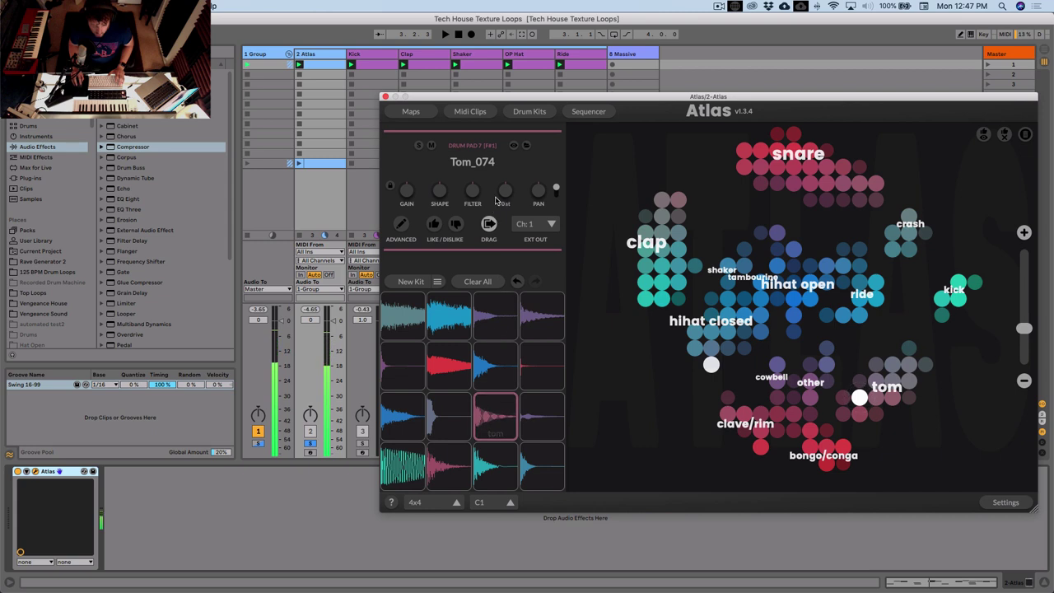
{"action": "left_click", "coordinate": [26, 471]}
{"action": "left_click", "coordinate": [504, 191]}
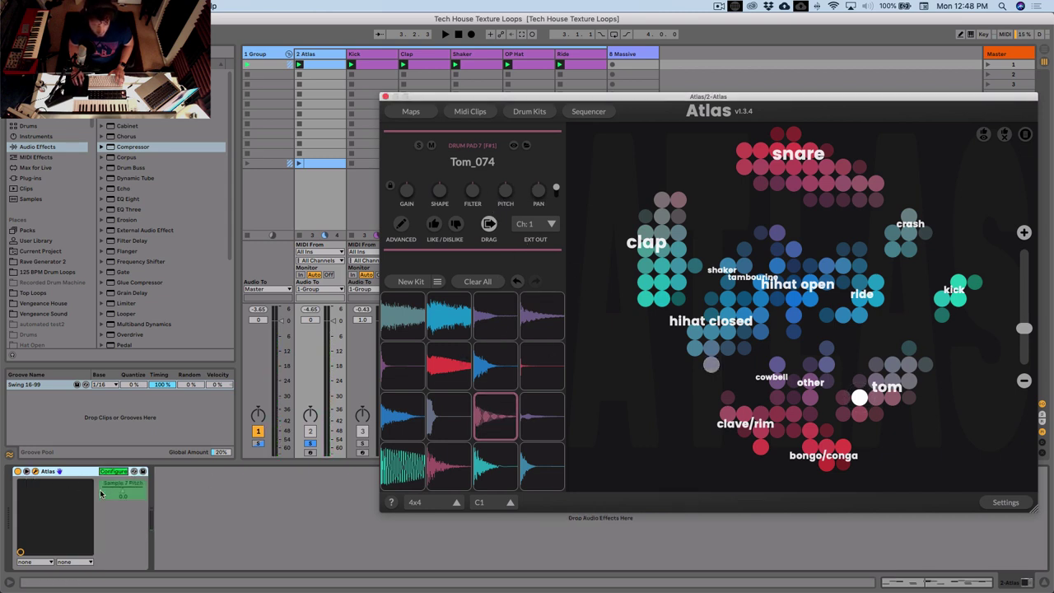
{"action": "left_click_drag", "start_coordinate": [122, 494], "coordinate": [122, 527]}
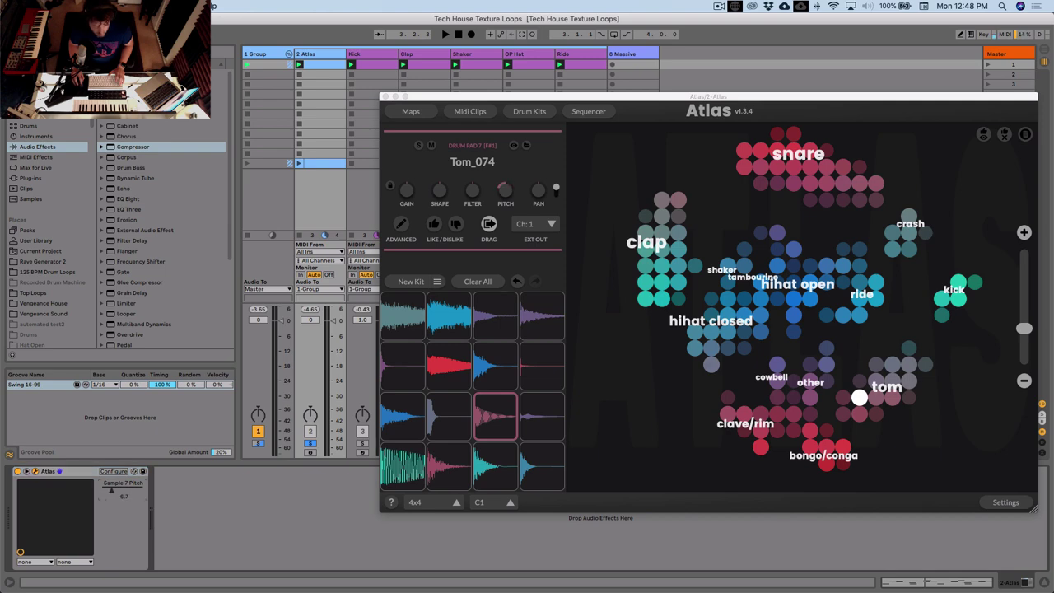
Step: In the clip's Sample 7 Pitch envelope, lower the section from 1.3 to the clip's end to -12 and play the loop
{"action": "key", "text": "shift+Tab"}
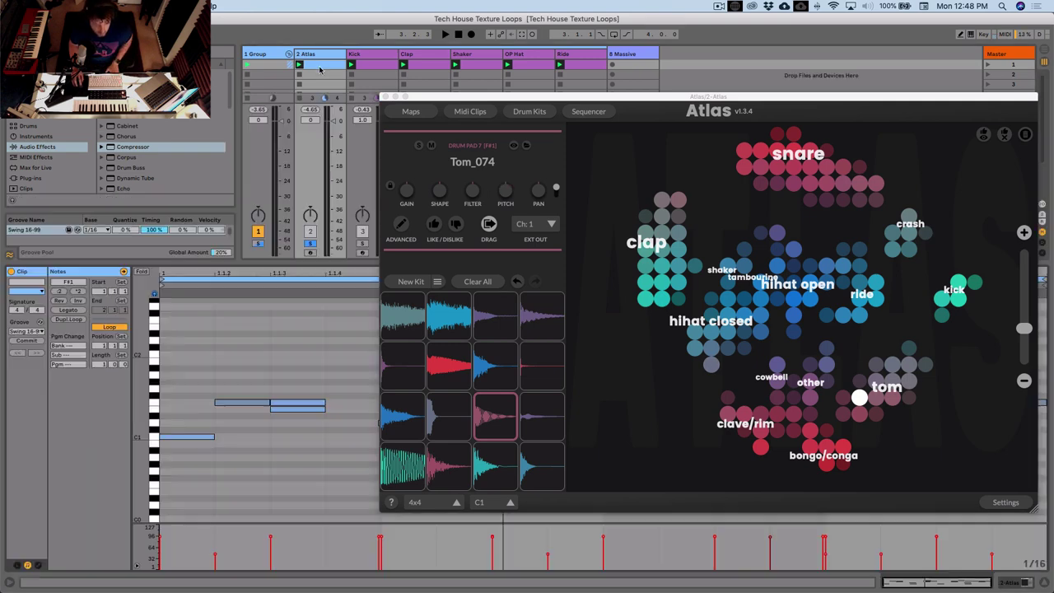
{"action": "left_click", "coordinate": [384, 97]}
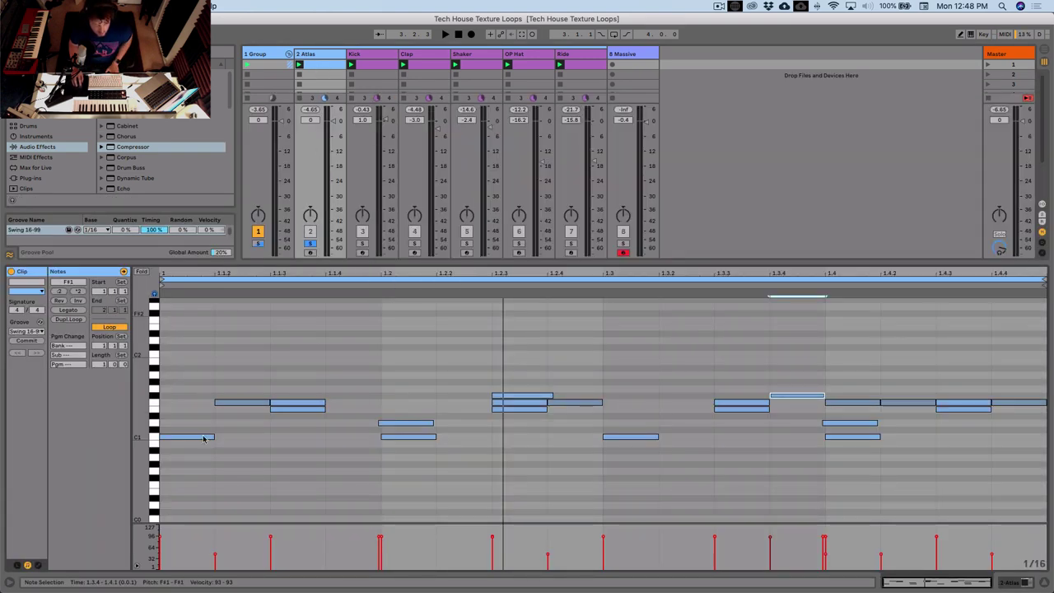
{"action": "left_click", "coordinate": [38, 566]}
{"action": "left_click", "coordinate": [149, 288]}
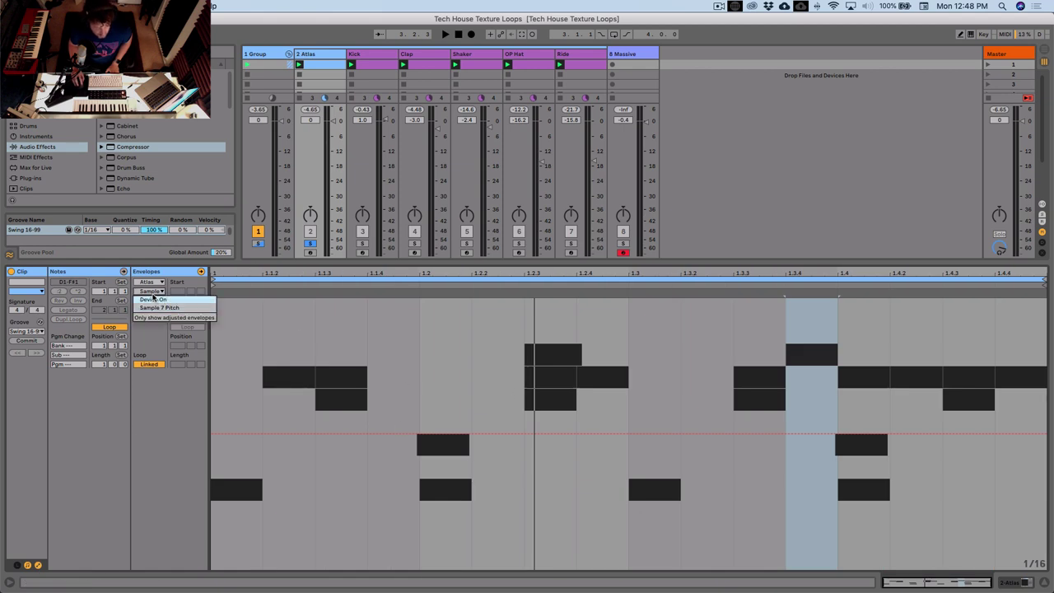
{"action": "left_click", "coordinate": [151, 318]}
{"action": "left_click", "coordinate": [664, 393]}
{"action": "left_click_drag", "start_coordinate": [630, 387], "coordinate": [1006, 410]}
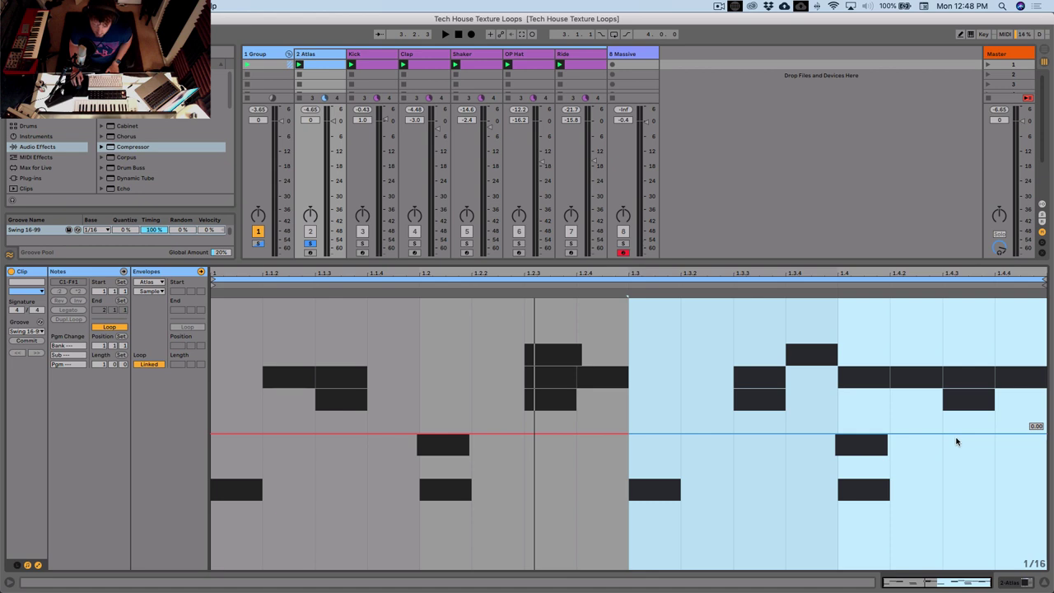
{"action": "left_click_drag", "start_coordinate": [955, 437], "coordinate": [1035, 563]}
{"action": "left_click", "coordinate": [786, 465]}
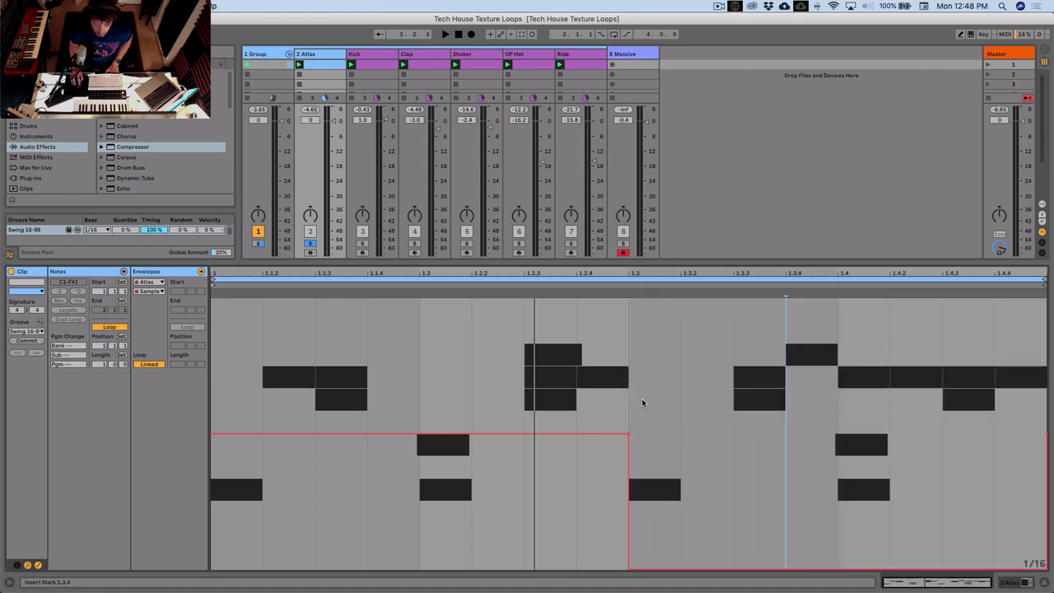
{"action": "key", "text": "space"}
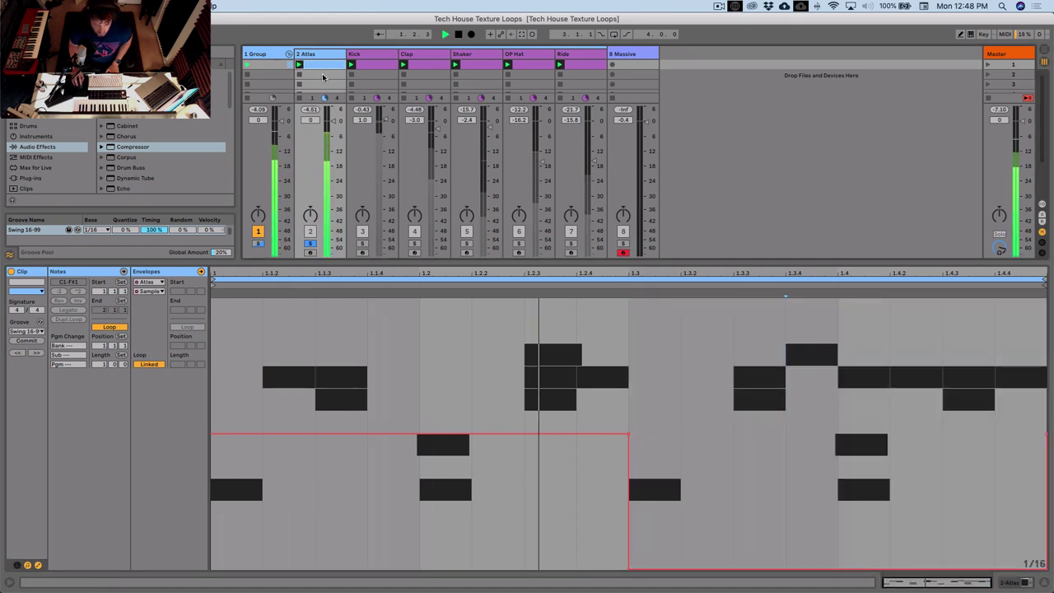
Step: Adjust the Shape of the D#1 closed hi-hat pad (Hat Closed_138) in Atlas and audition it
{"action": "left_click", "coordinate": [311, 243]}
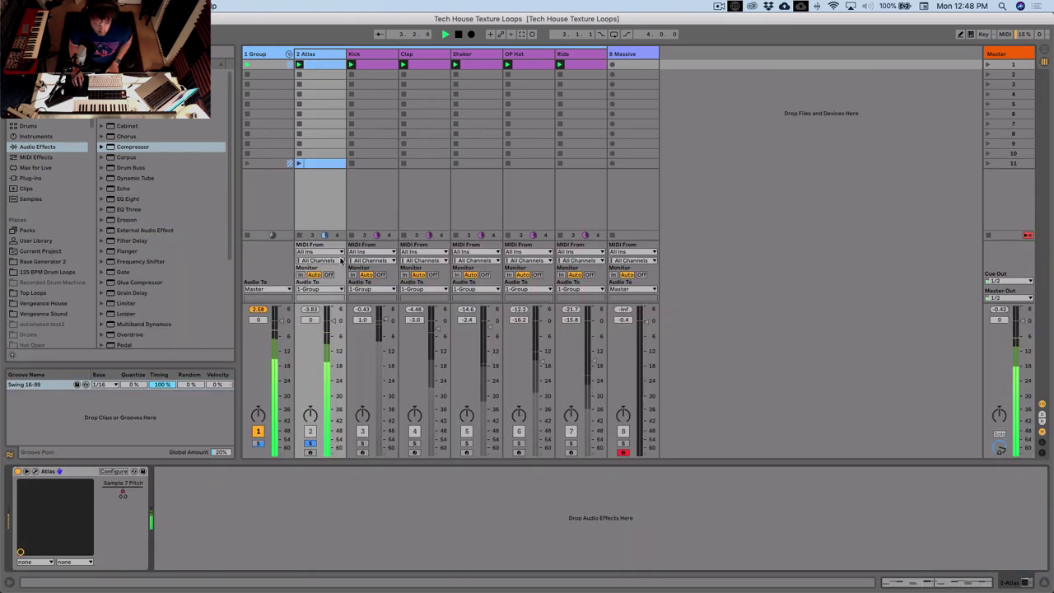
{"action": "left_click", "coordinate": [36, 471]}
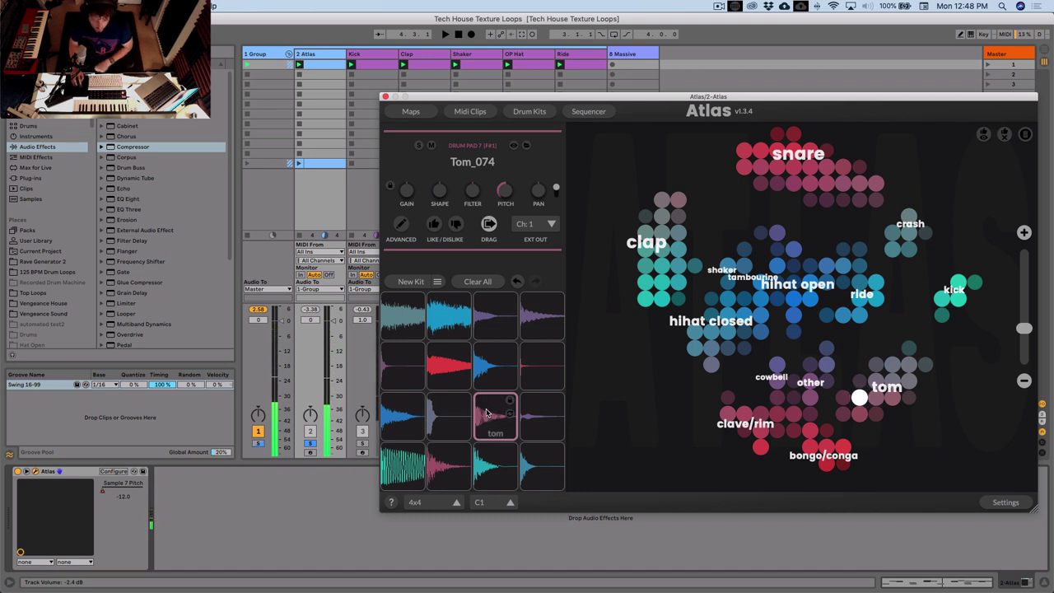
{"action": "left_click", "coordinate": [535, 466]}
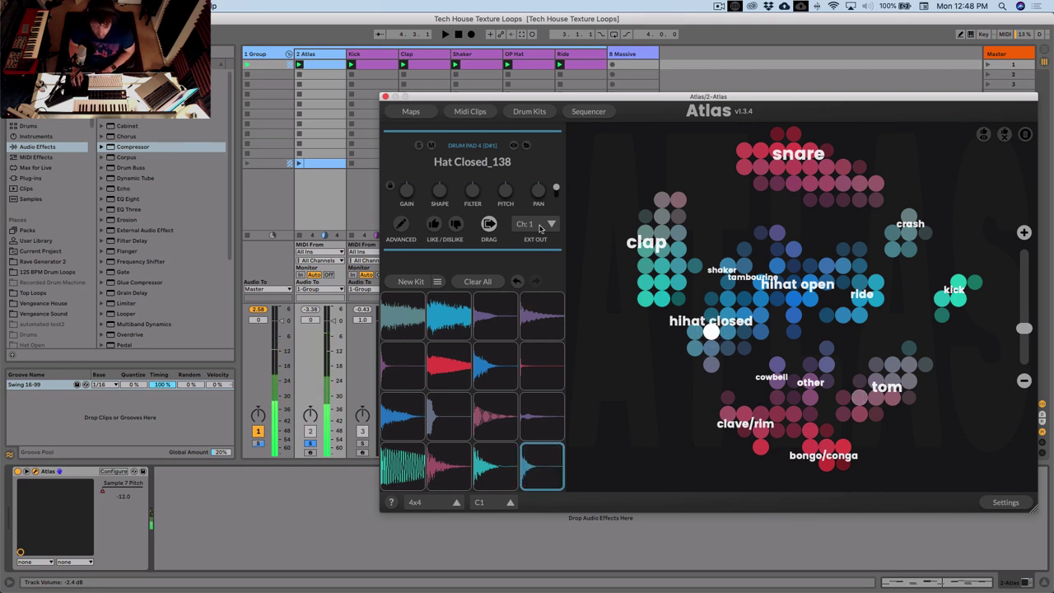
{"action": "left_click", "coordinate": [559, 192]}
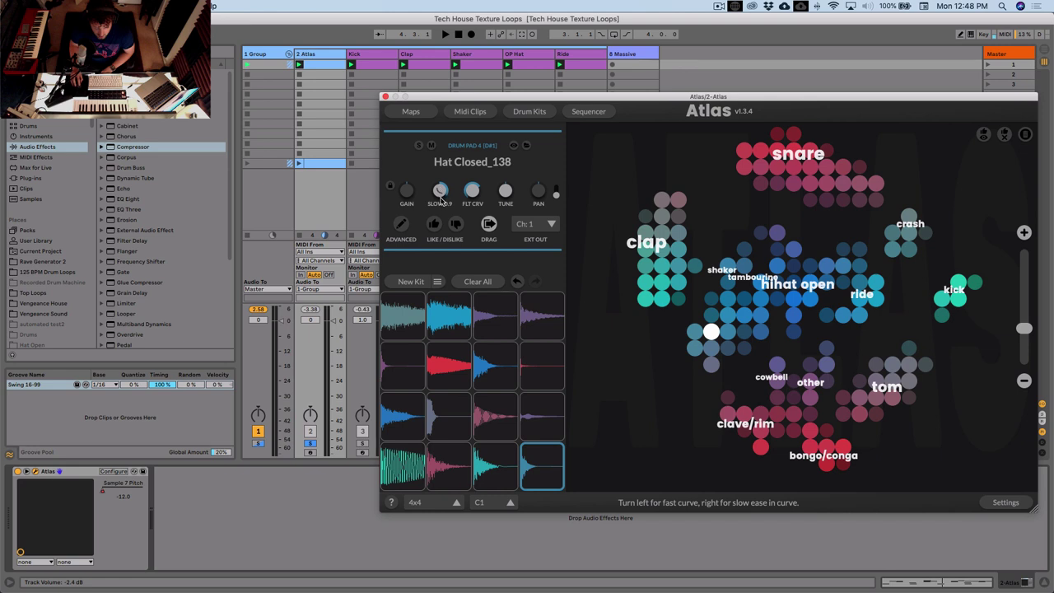
{"action": "left_click", "coordinate": [557, 194]}
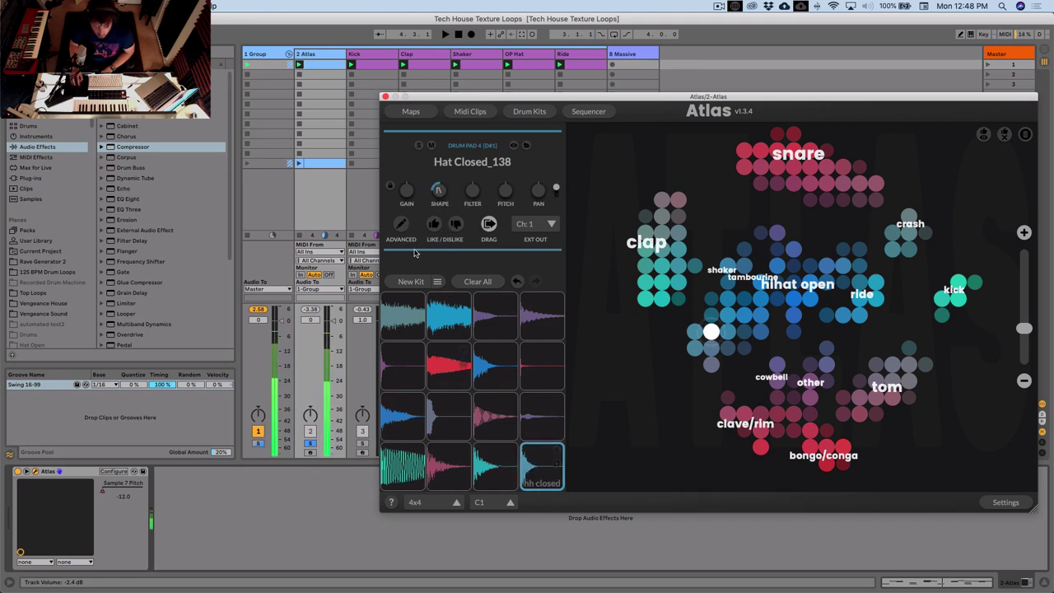
{"action": "left_click", "coordinate": [531, 460]}
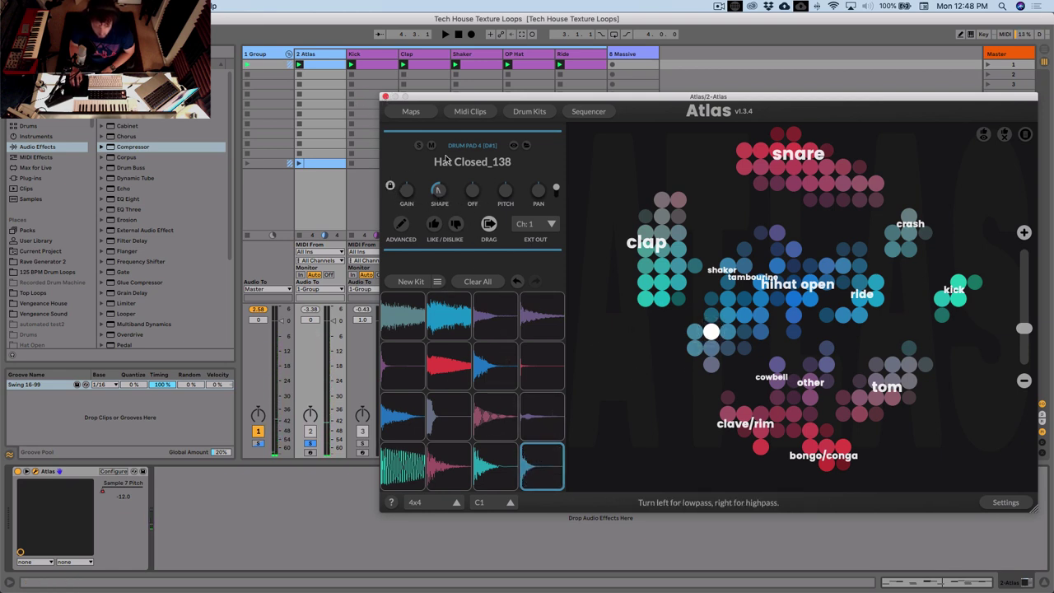
{"action": "left_click", "coordinate": [385, 99]}
Step: Add D#1 closed hi-hat notes at 1.4.1, 1.4.2 and 1.2.4 in the clip and play the loop
{"action": "key", "text": "shift+Tab"}
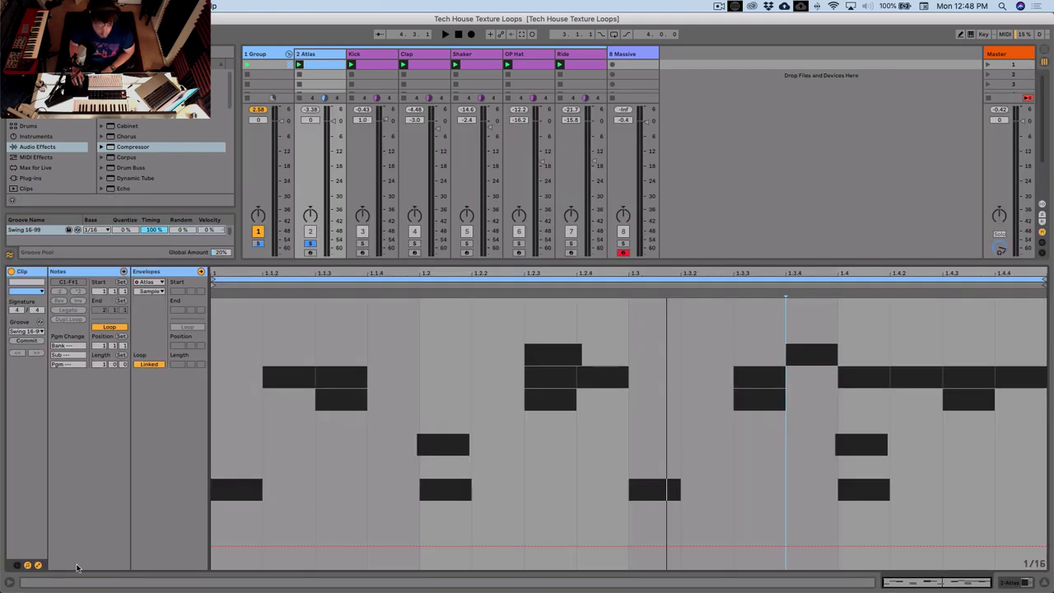
{"action": "left_click", "coordinate": [38, 566]}
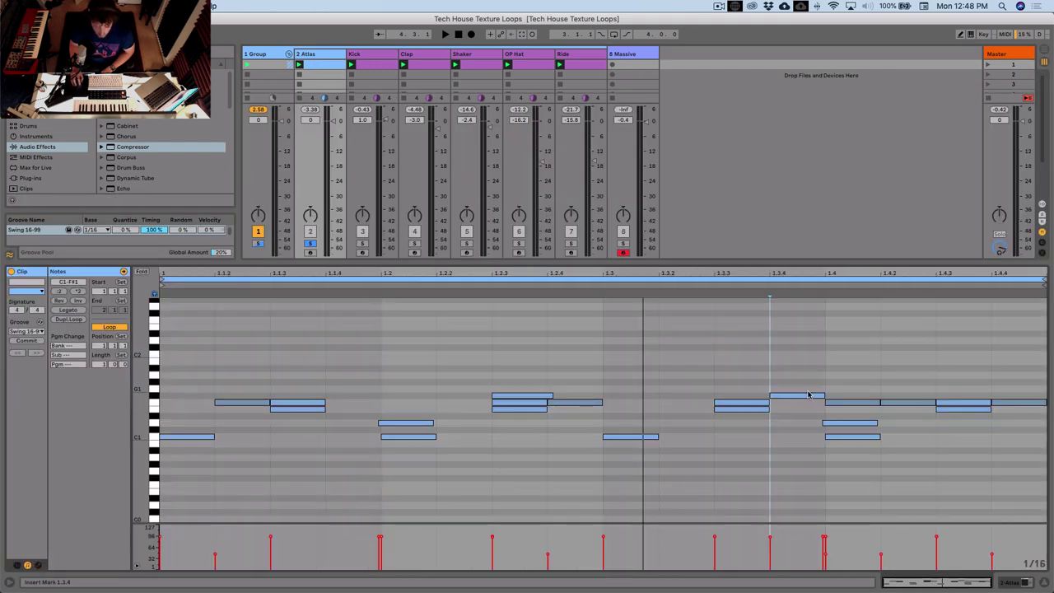
{"action": "left_click", "coordinate": [848, 416]}
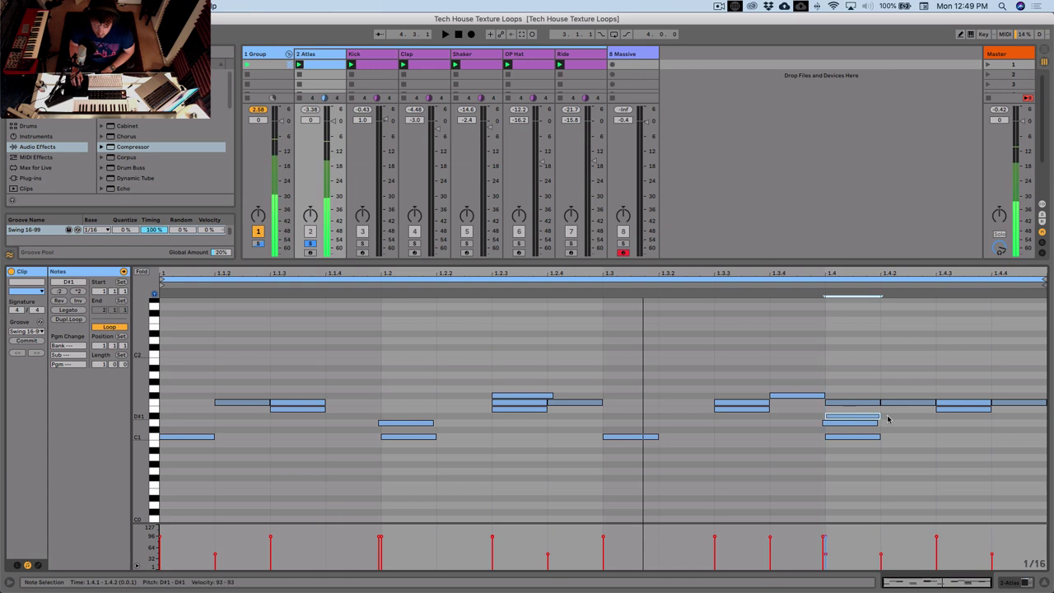
{"action": "left_click", "coordinate": [885, 416]}
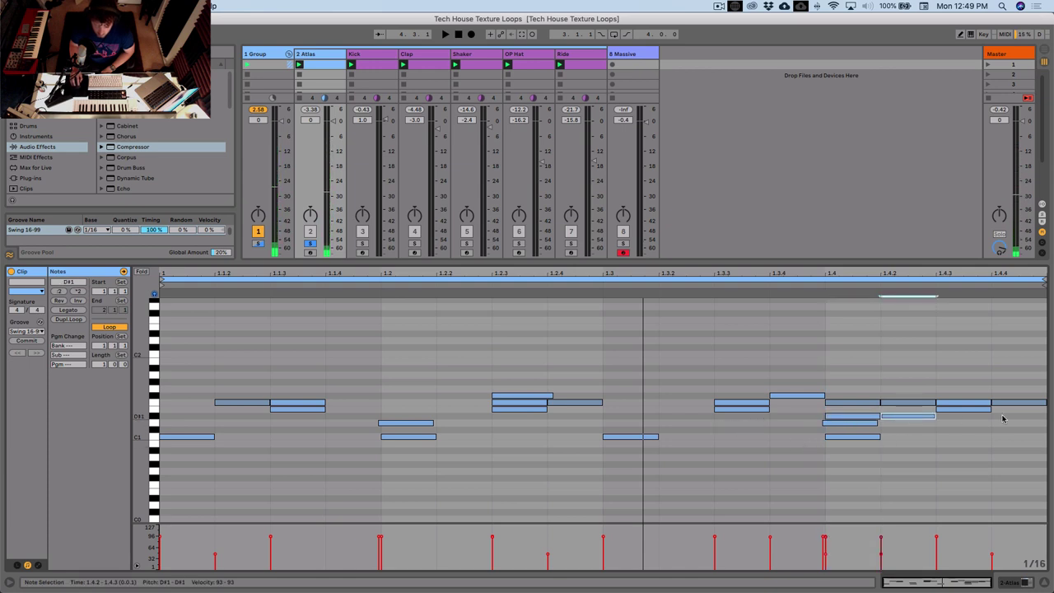
{"action": "double_click", "coordinate": [576, 416]}
{"action": "key", "text": "space"}
{"action": "left_click", "coordinate": [652, 416]}
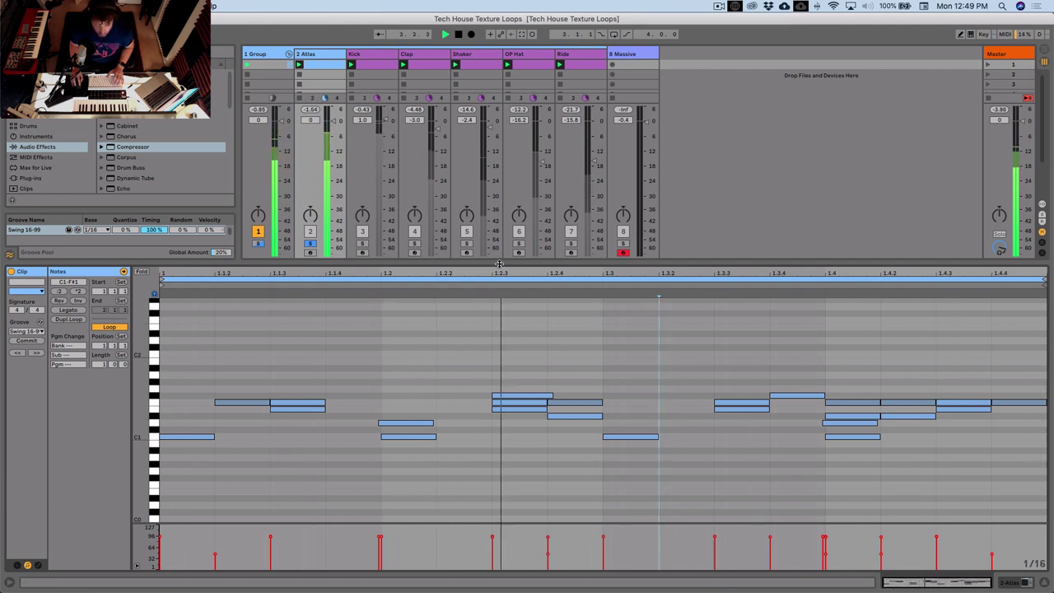
{"action": "key", "text": "space"}
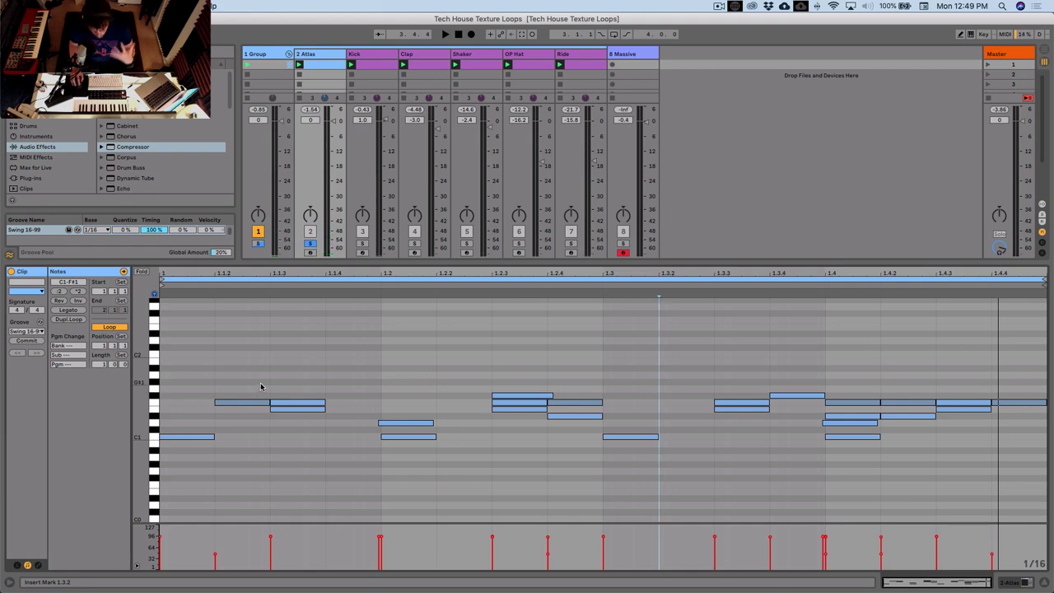
Step: Audition the C#2 ride, lower its pad's gain in Atlas and swap its sample until Ride_012 is loaded
{"action": "left_click", "coordinate": [154, 349]}
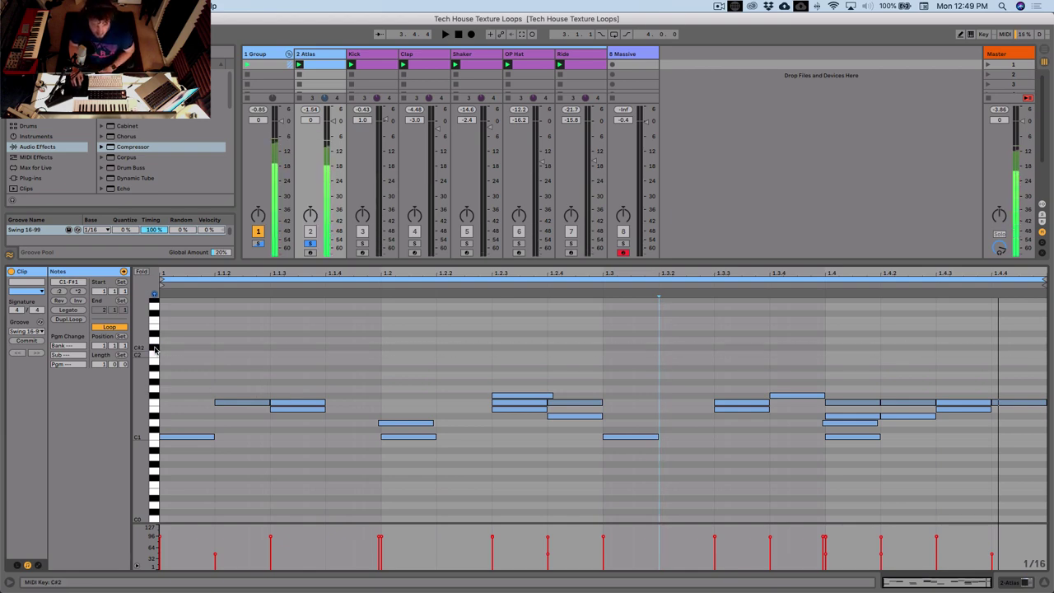
{"action": "left_click", "coordinate": [330, 53]}
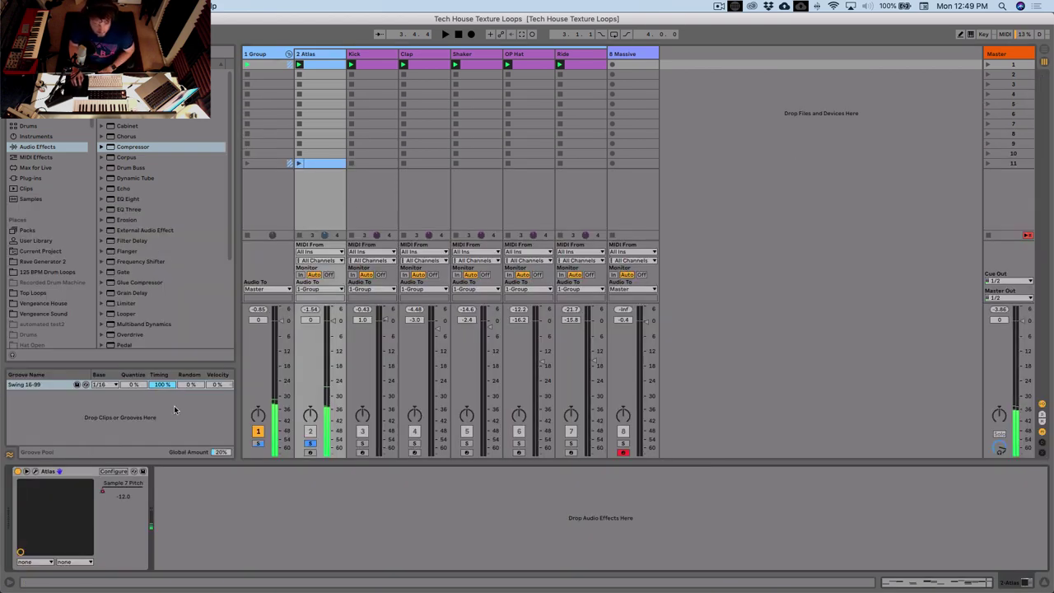
{"action": "left_click", "coordinate": [35, 471]}
{"action": "left_click", "coordinate": [450, 312]}
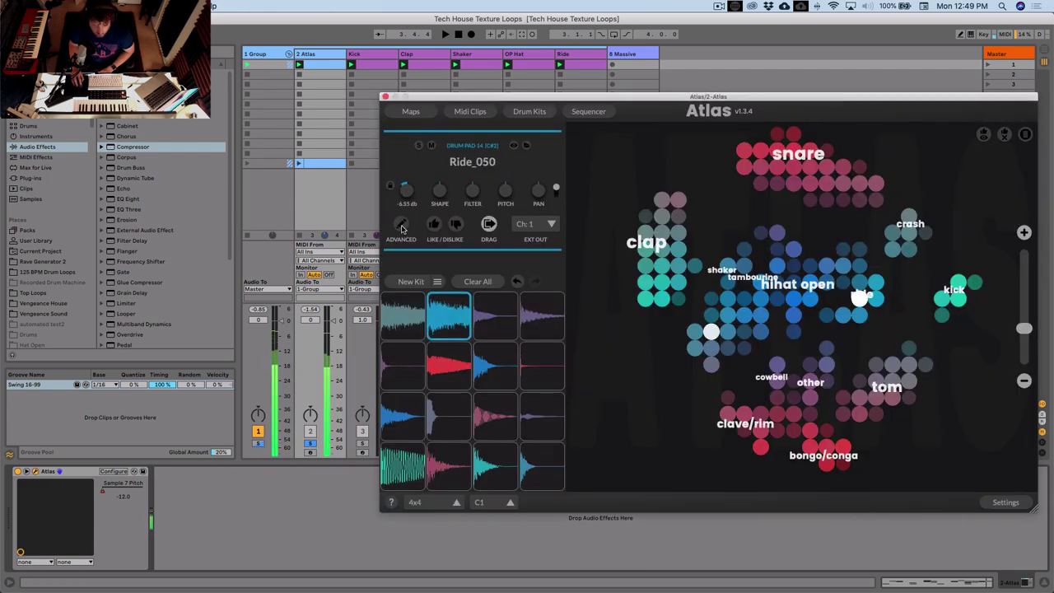
{"action": "left_click", "coordinate": [464, 311]}
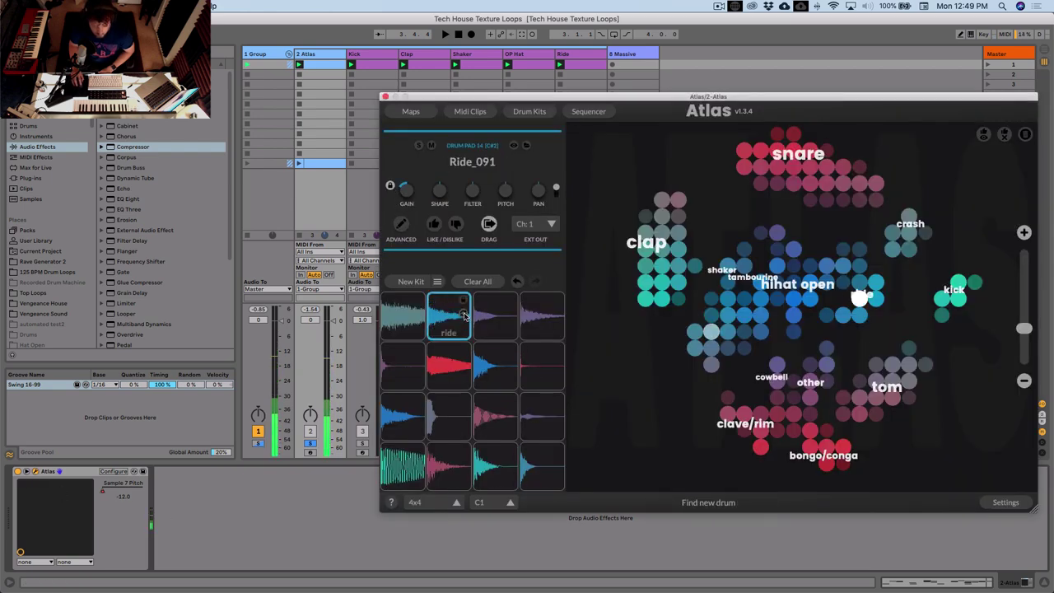
{"action": "left_click", "coordinate": [463, 314]}
{"action": "left_click", "coordinate": [463, 313]}
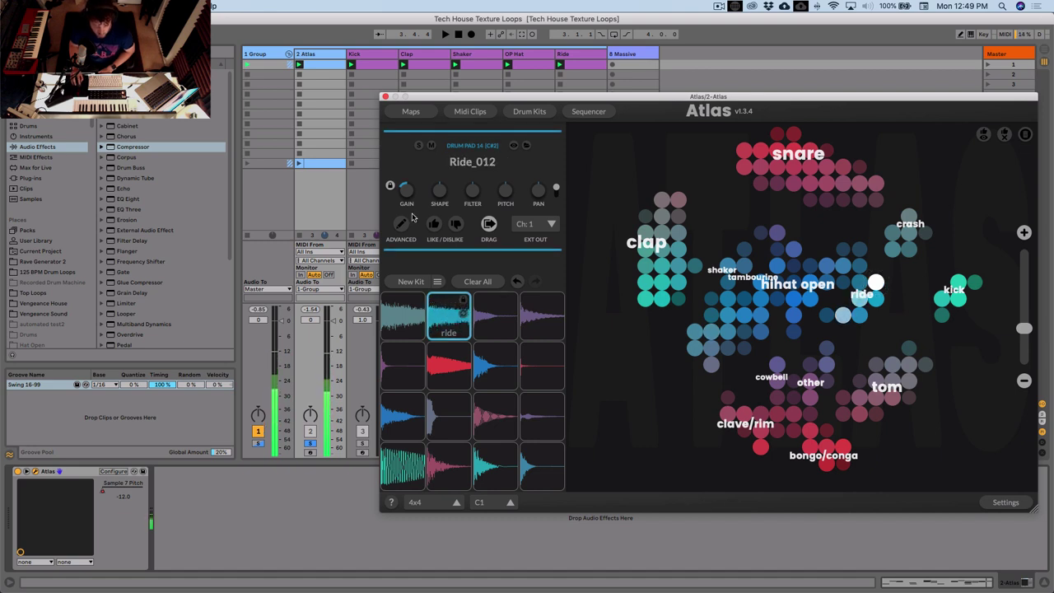
Step: Add C#2 ride notes on every eighth note of the bar, duplicating the first pair at 1.1.1 and 1.1.3
{"action": "key", "text": "shift+Tab"}
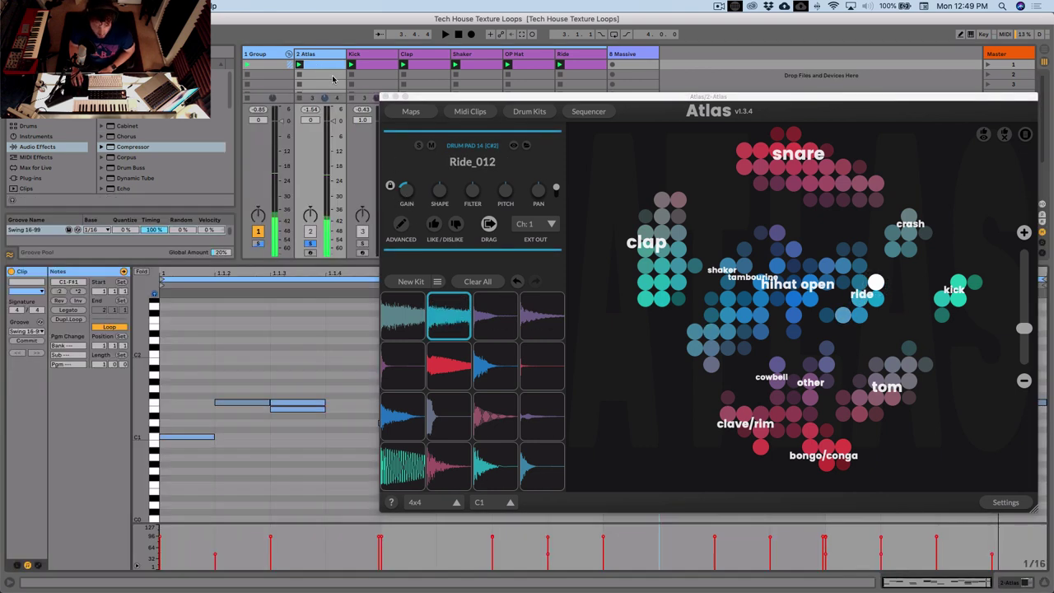
{"action": "left_click", "coordinate": [384, 96]}
{"action": "double_click", "coordinate": [187, 347]}
{"action": "double_click", "coordinate": [276, 347]}
{"action": "left_click_drag", "start_coordinate": [318, 372], "coordinate": [388, 372]}
{"action": "key", "text": "ctrl+d"}
{"action": "key", "text": "ctrl+d"}
{"action": "key", "text": "ctrl+d"}
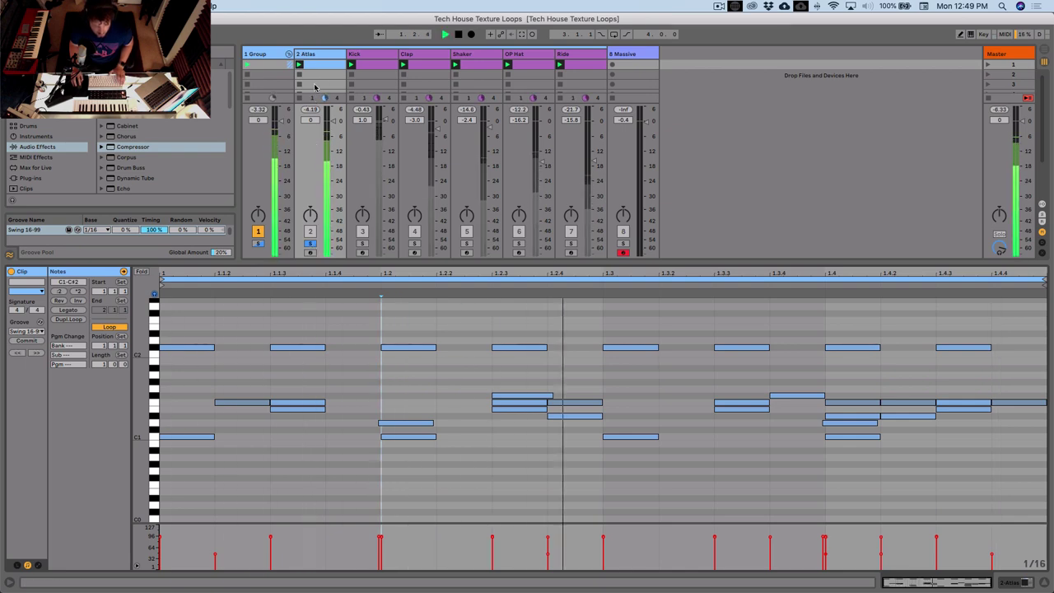
Step: Play the loop and expose the Shape of the C#2 ride pad (Ride_012) as a parameter on the Atlas device
{"action": "key", "text": "shift+Tab"}
{"action": "left_click", "coordinate": [34, 471]}
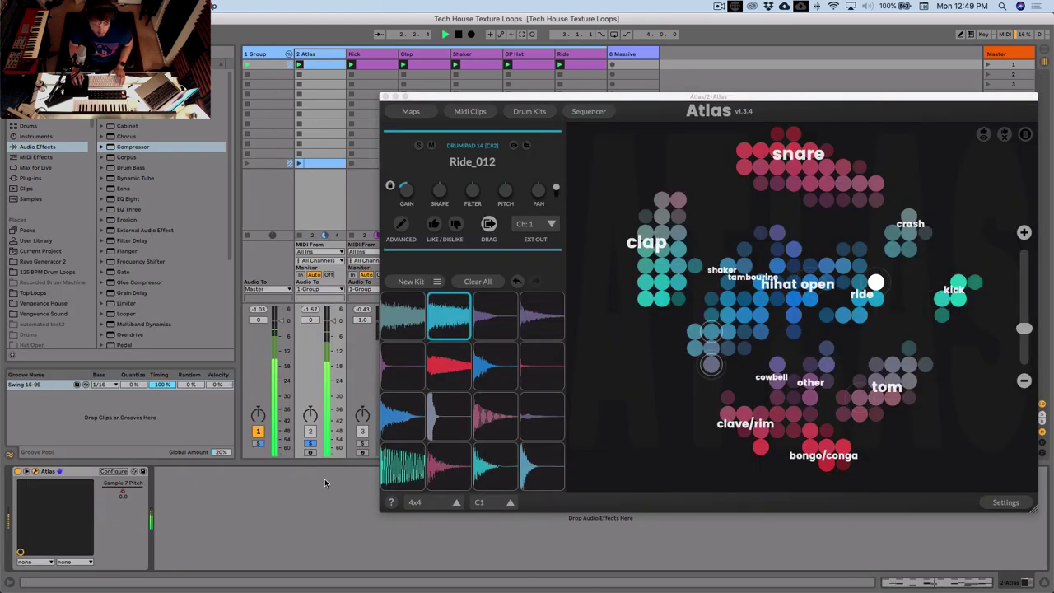
{"action": "mouse_move", "coordinate": [409, 200]}
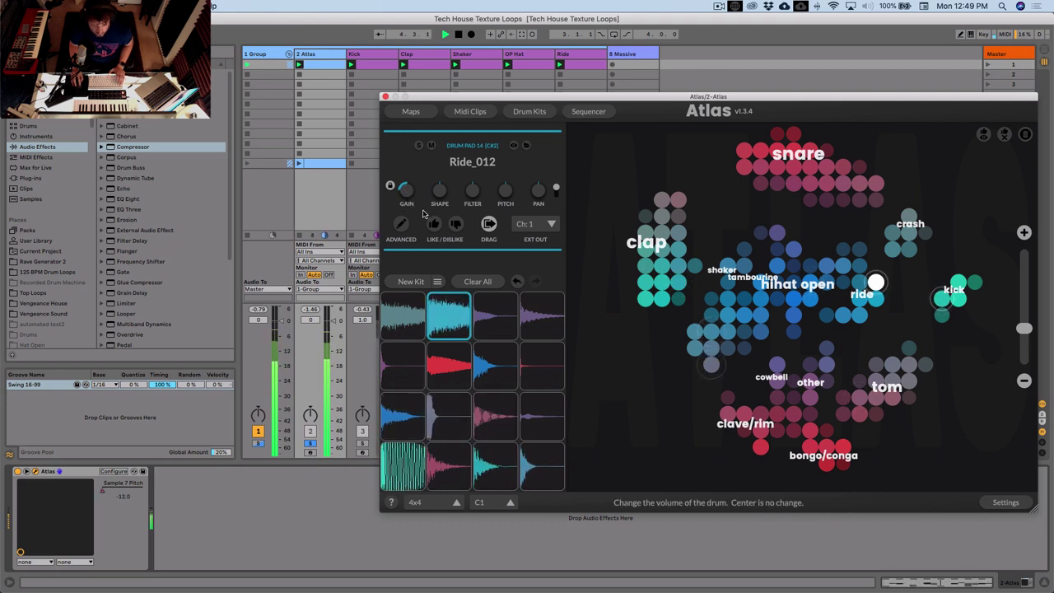
{"action": "mouse_move", "coordinate": [450, 207]}
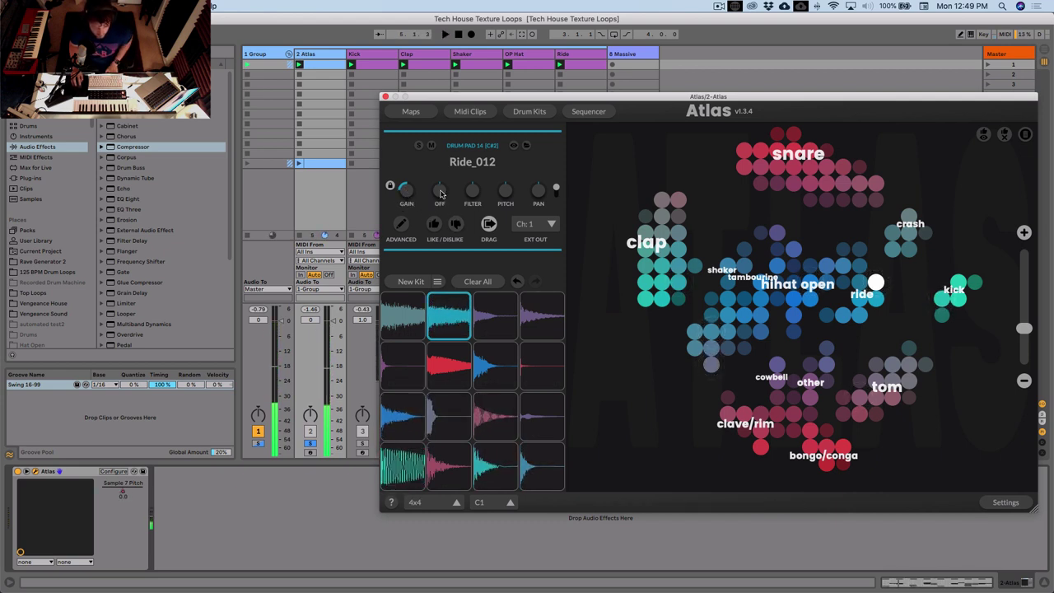
{"action": "left_click", "coordinate": [114, 471]}
{"action": "left_click", "coordinate": [440, 193]}
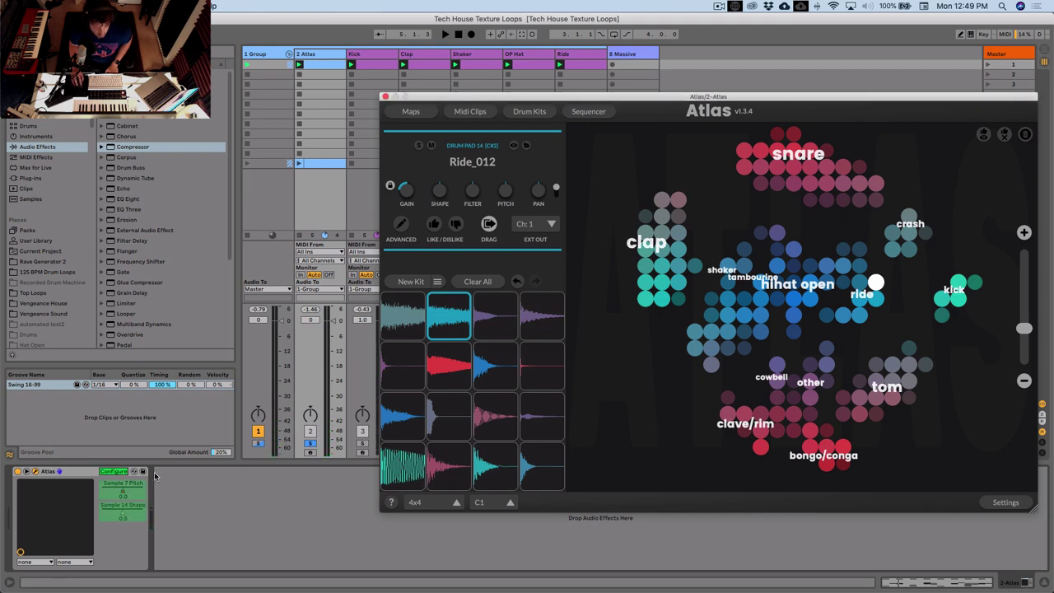
Step: In the Atlas clip, draw a Sample 14 Shape envelope that dips at 1.3 and ramps back up by the bar's end, and play it
{"action": "left_click", "coordinate": [315, 68]}
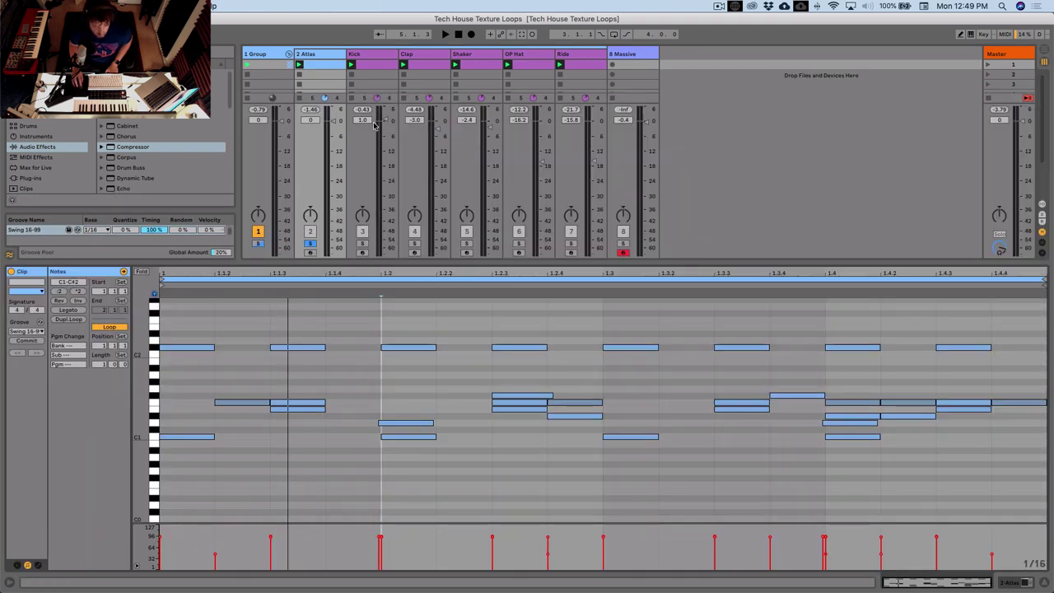
{"action": "left_click", "coordinate": [38, 566]}
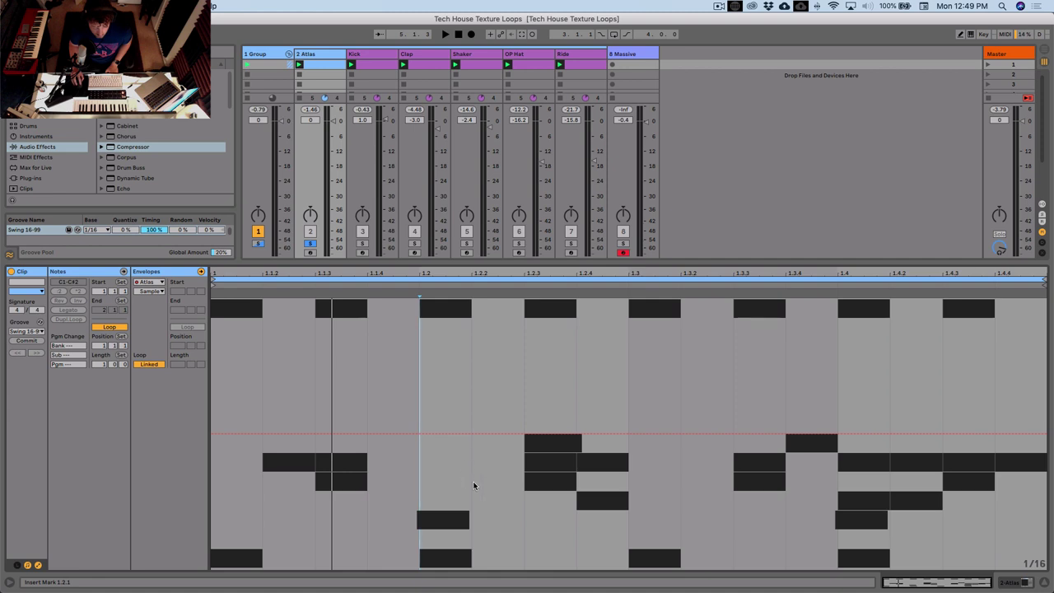
{"action": "left_click_drag", "start_coordinate": [622, 406], "coordinate": [988, 409]}
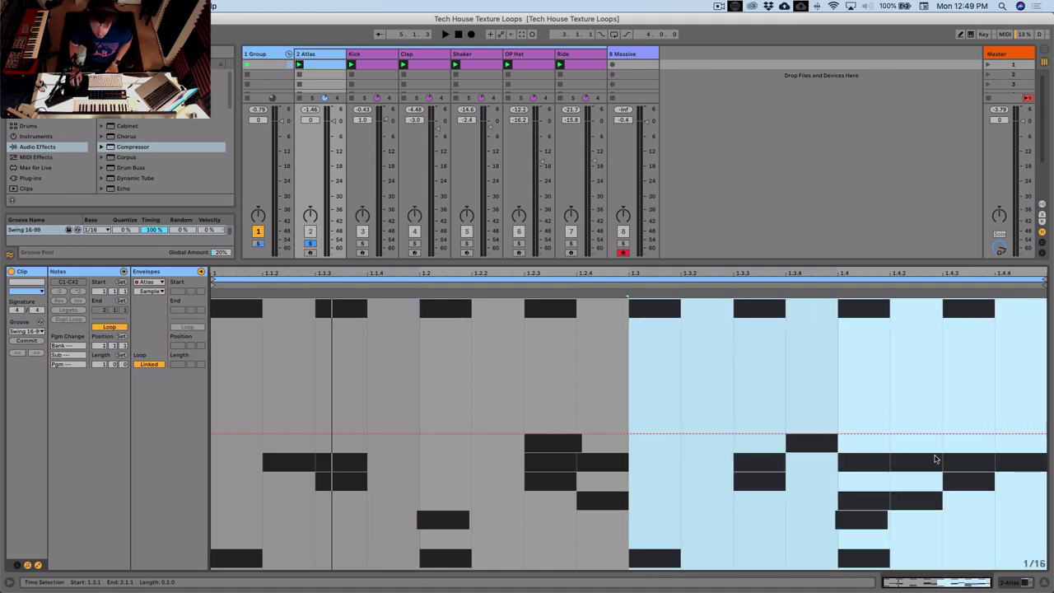
{"action": "left_click_drag", "start_coordinate": [920, 446], "coordinate": [1046, 437]}
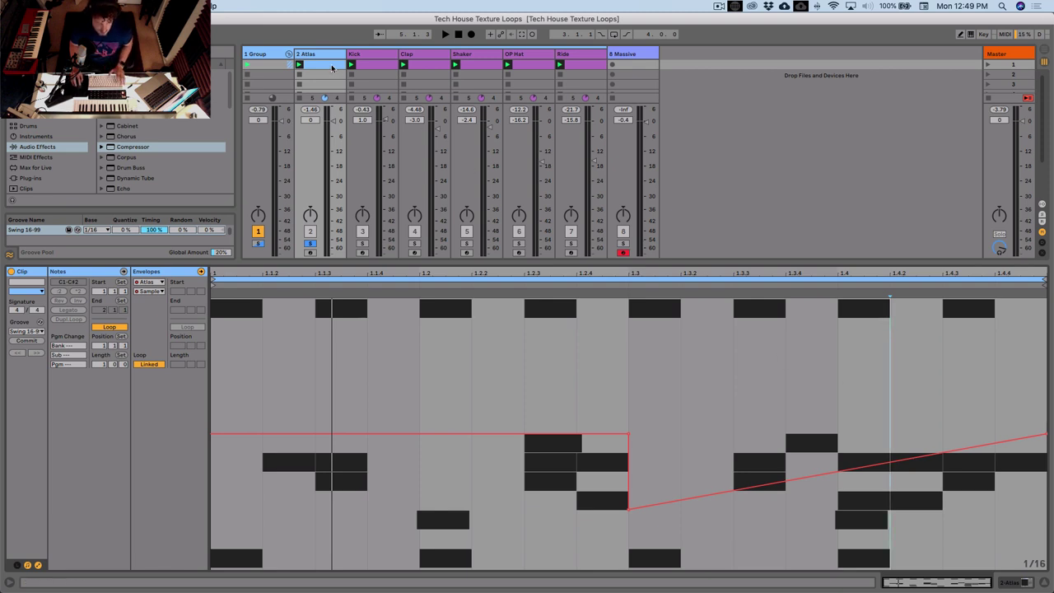
{"action": "key", "text": "space"}
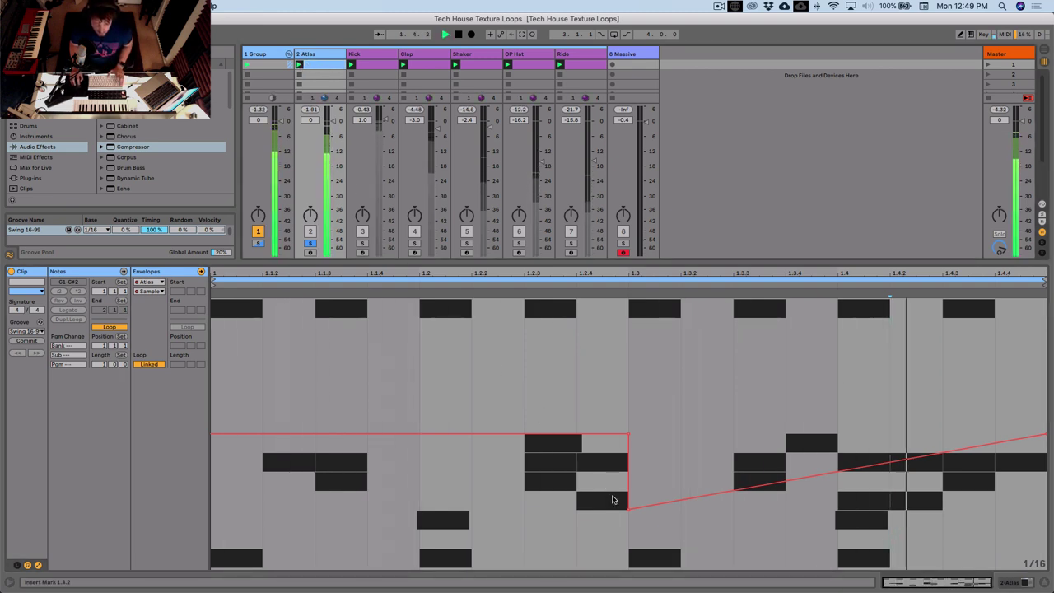
{"action": "left_click_drag", "start_coordinate": [628, 508], "coordinate": [628, 494]}
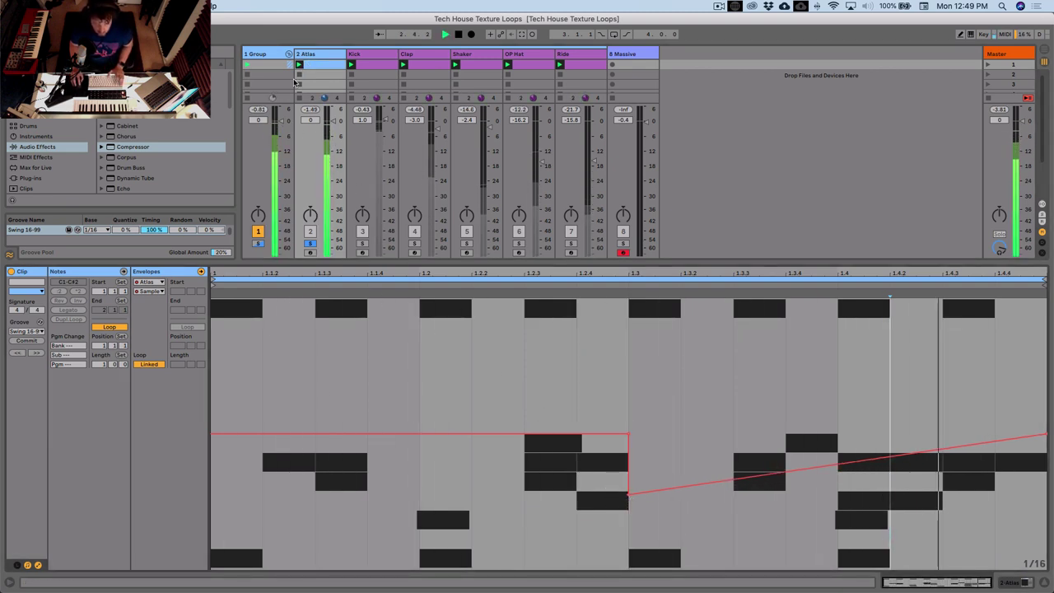
{"action": "left_click", "coordinate": [309, 53]}
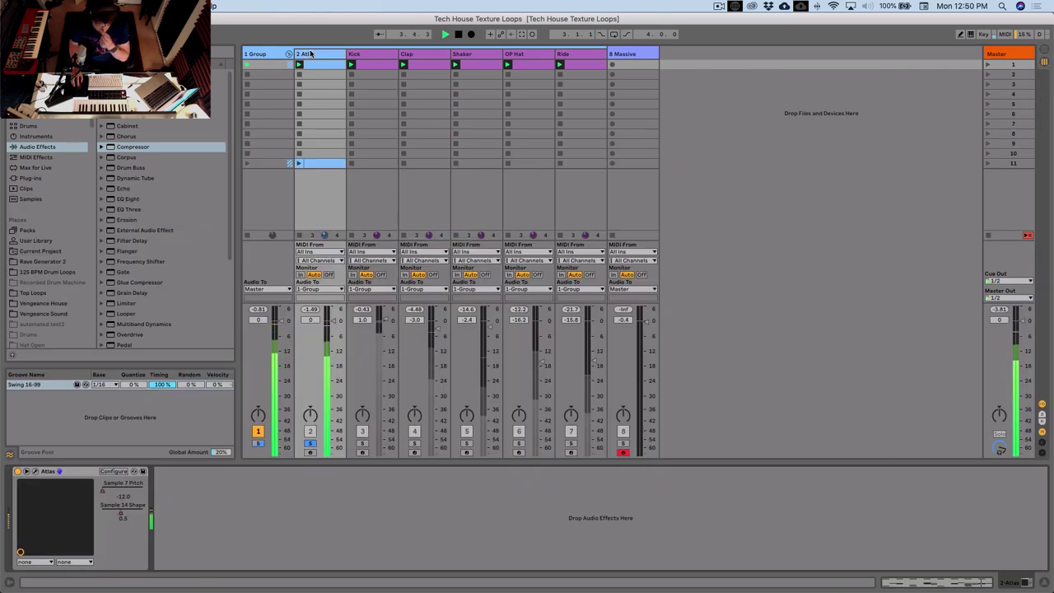
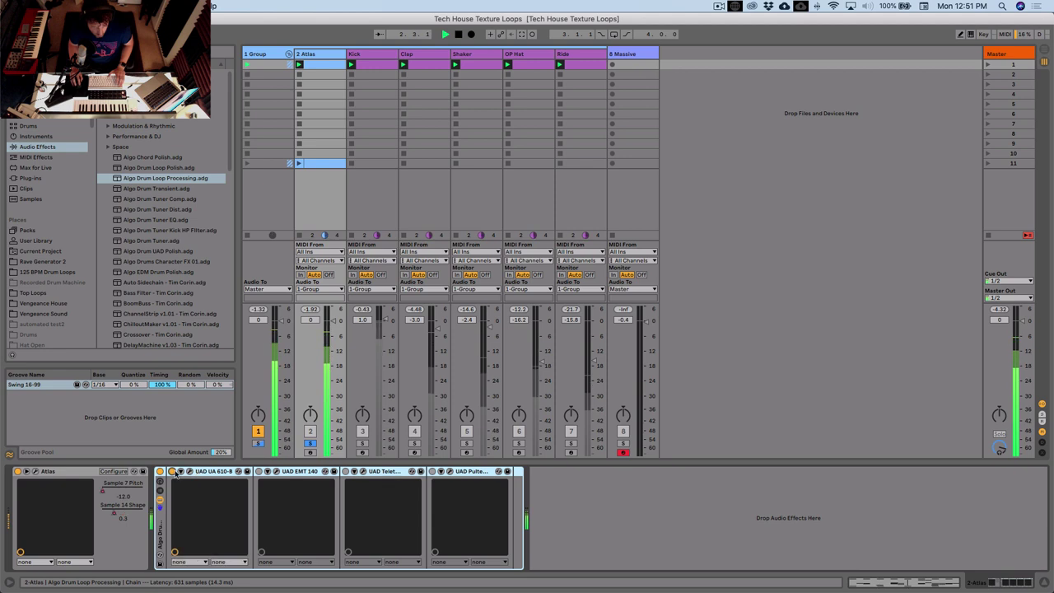
Step: Lower the Level of the UAD UA 610-B preamp on the Atlas track and play the loop through it
{"action": "left_click", "coordinate": [189, 472]}
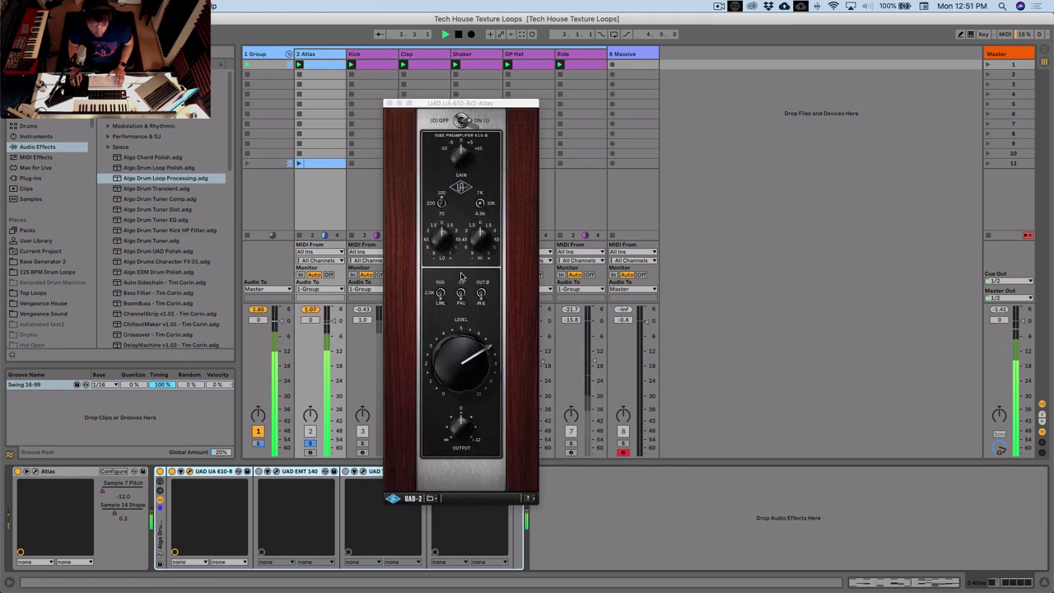
{"action": "left_click", "coordinate": [474, 364]}
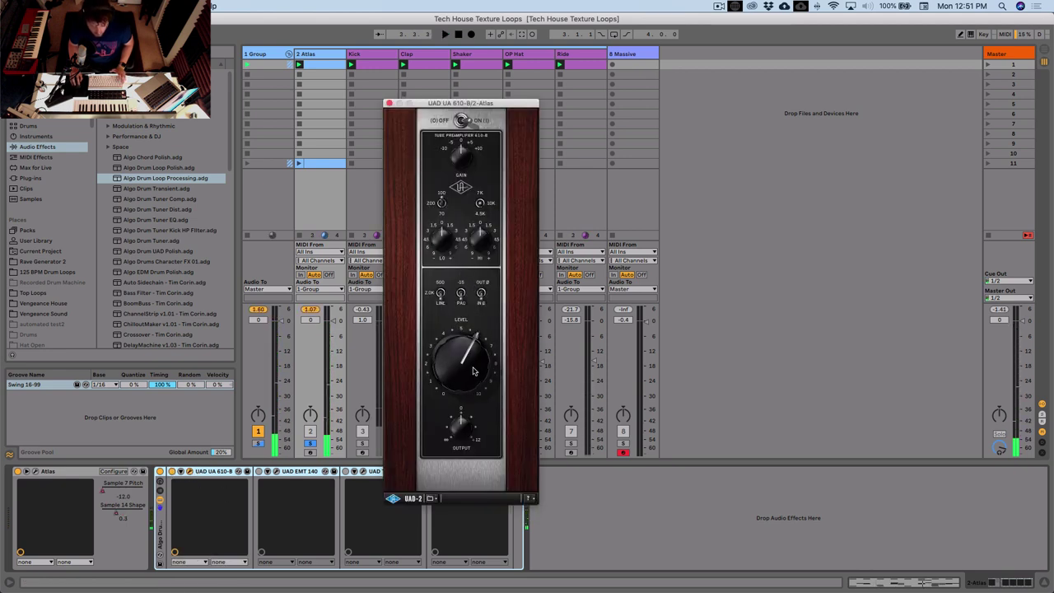
{"action": "left_click_drag", "start_coordinate": [466, 105], "coordinate": [475, 104]}
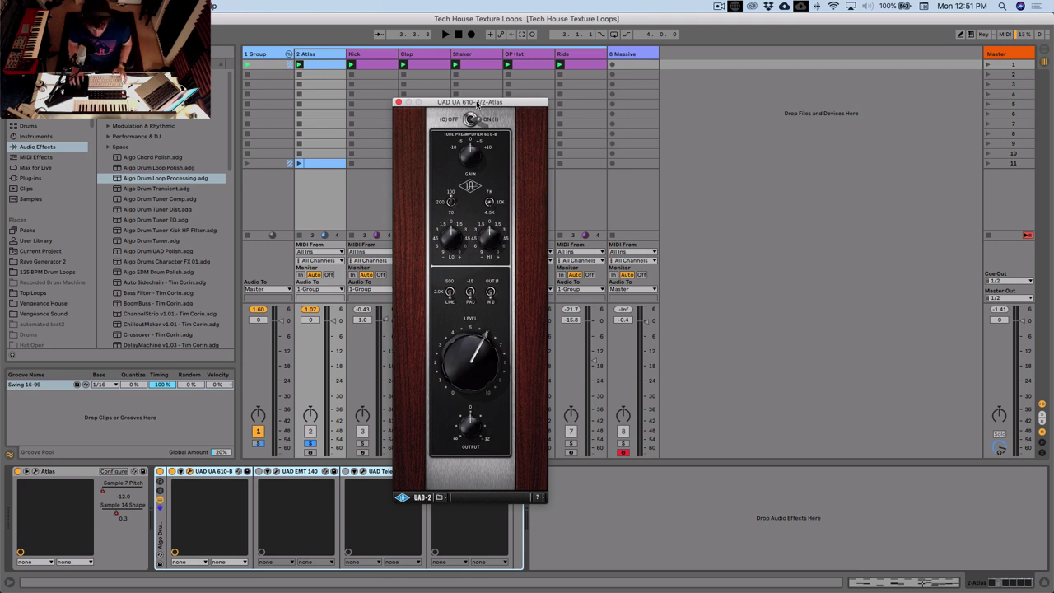
{"action": "key", "text": "space"}
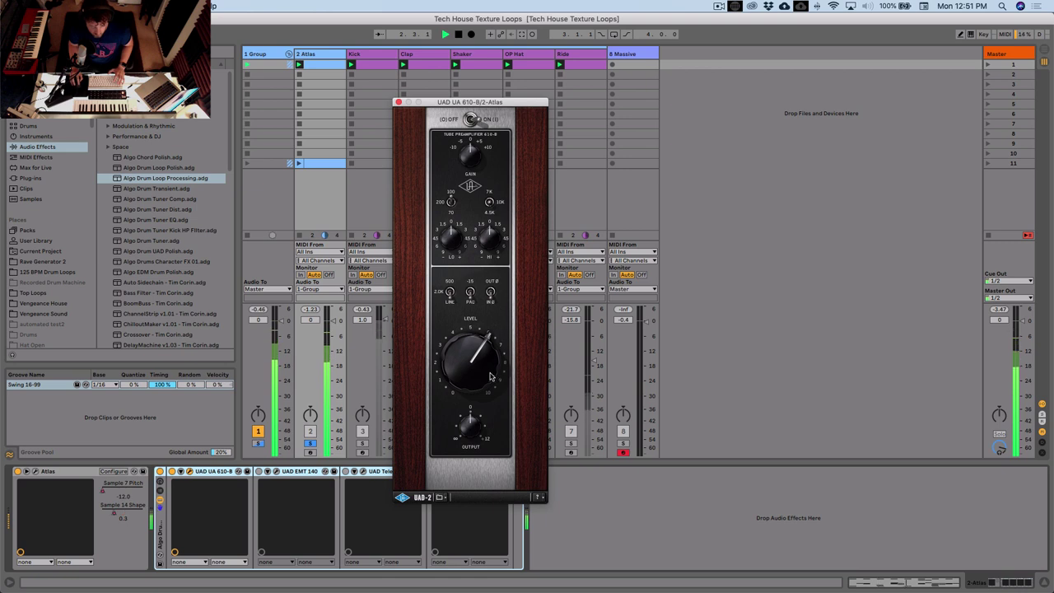
{"action": "key", "text": "space"}
Step: Enable the UAD EMT 140 plate reverb in the rack and audition the loop with its settings displayed
{"action": "left_click", "coordinate": [277, 472]}
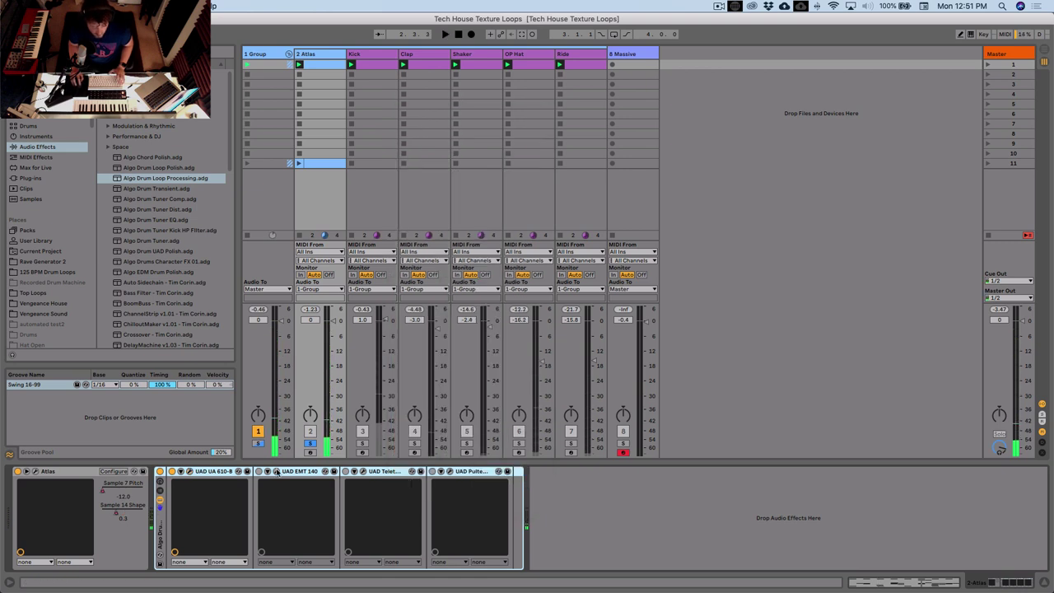
{"action": "left_click", "coordinate": [276, 472]}
{"action": "key", "text": "space"}
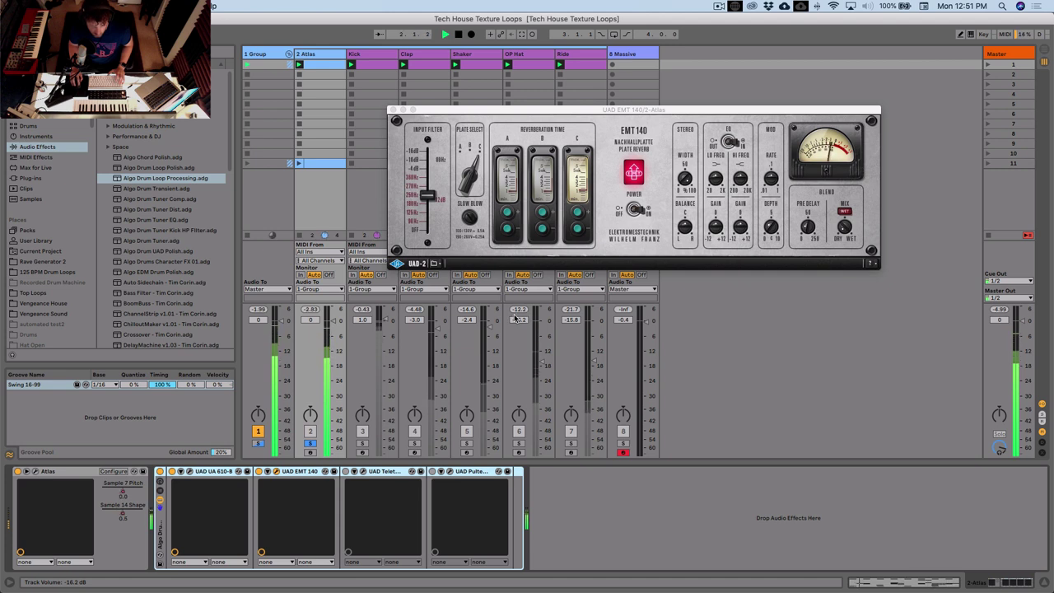
{"action": "left_click", "coordinate": [586, 203]}
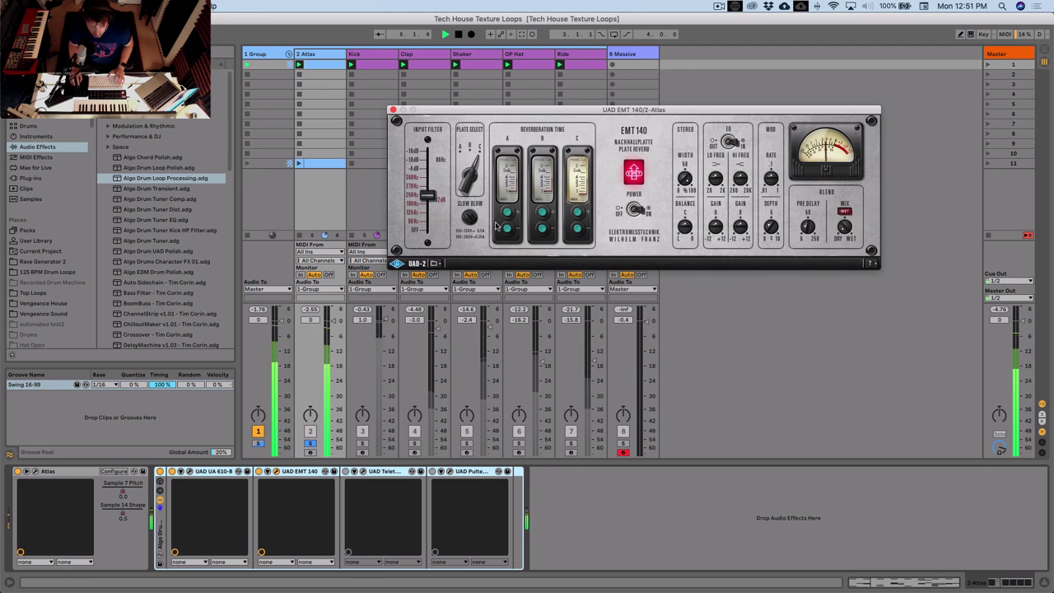
{"action": "key", "text": "space"}
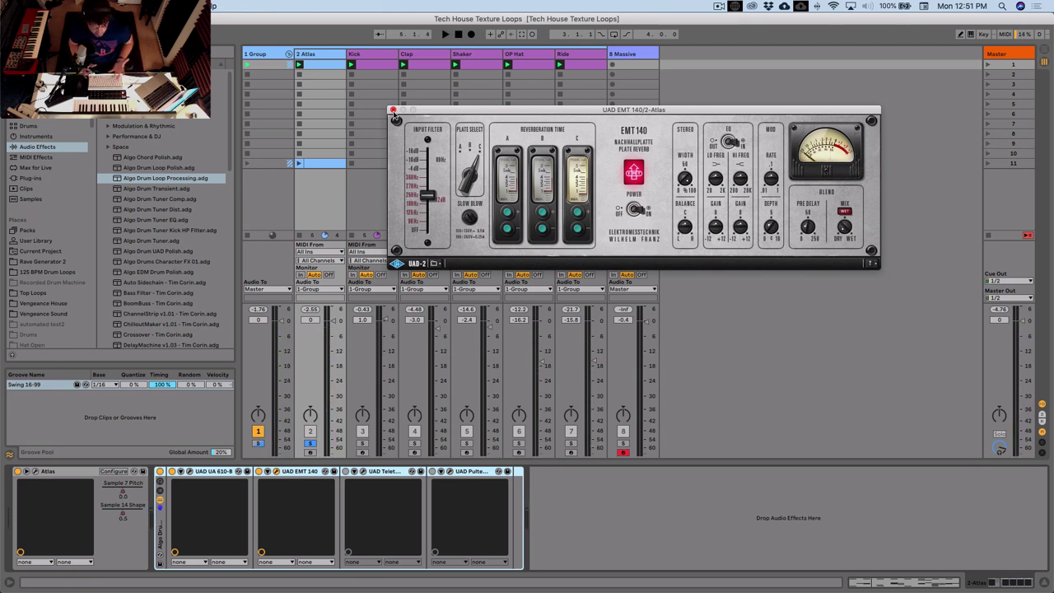
{"action": "left_click", "coordinate": [393, 111]}
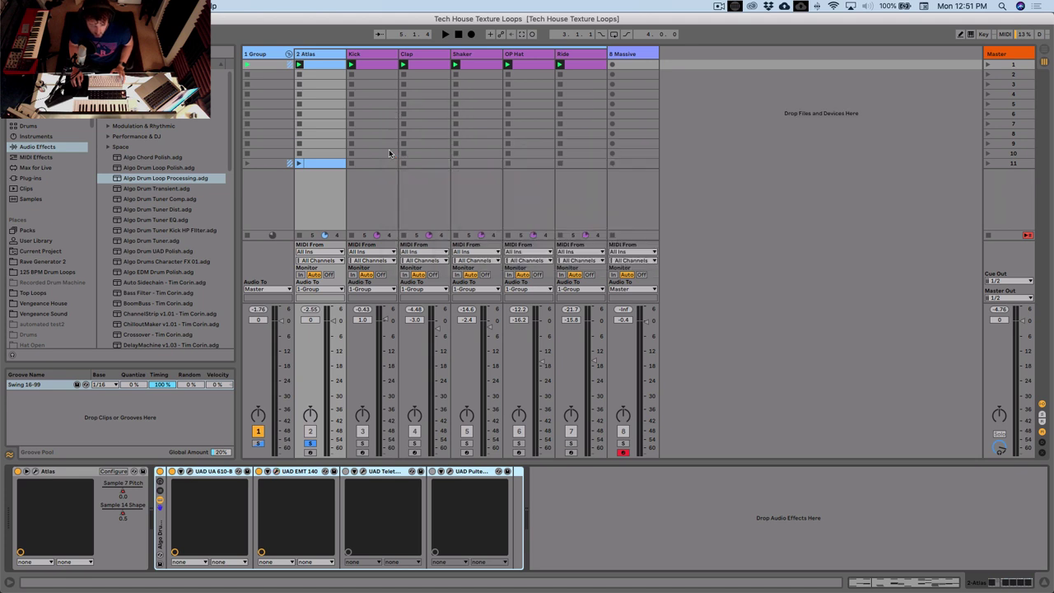
Step: Enable the UAD Teletronix LA-2A Silver compressor and compare the playing loop with it bypassed and active
{"action": "left_click", "coordinate": [356, 473]}
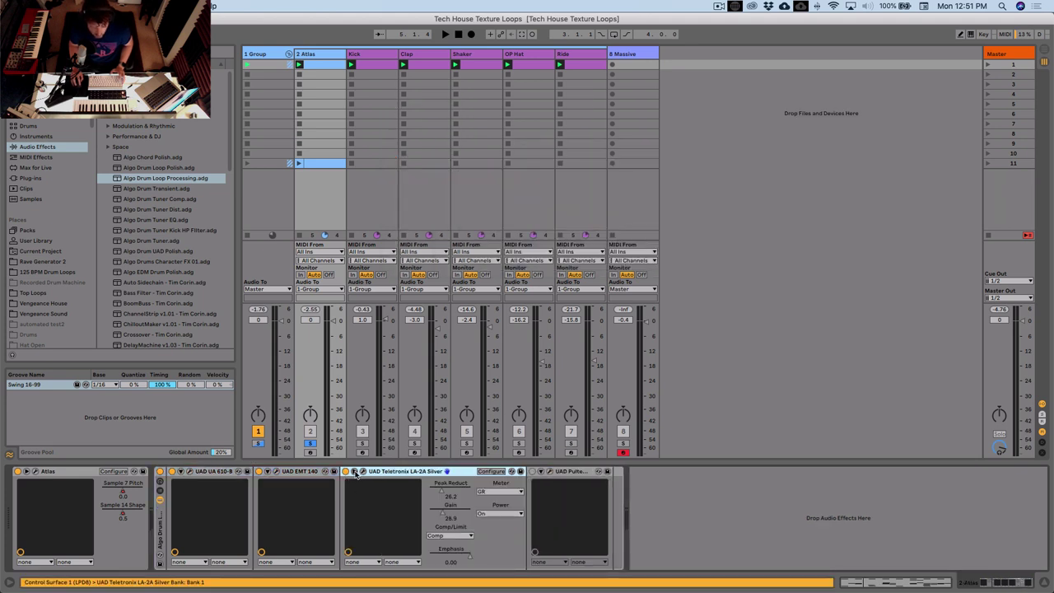
{"action": "left_click", "coordinate": [363, 472]}
{"action": "key", "text": "space"}
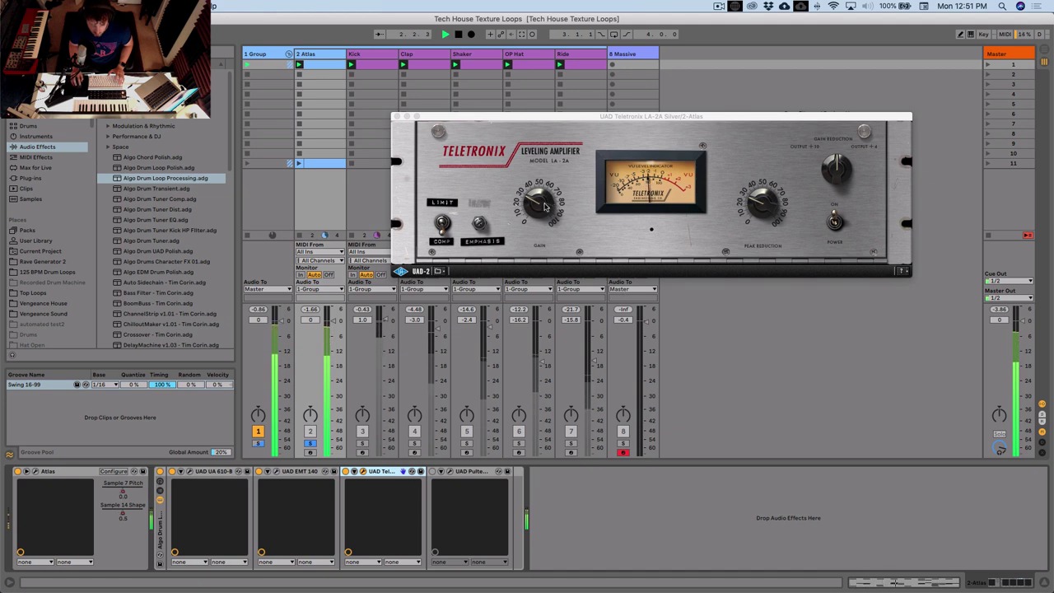
{"action": "left_click", "coordinate": [657, 263]}
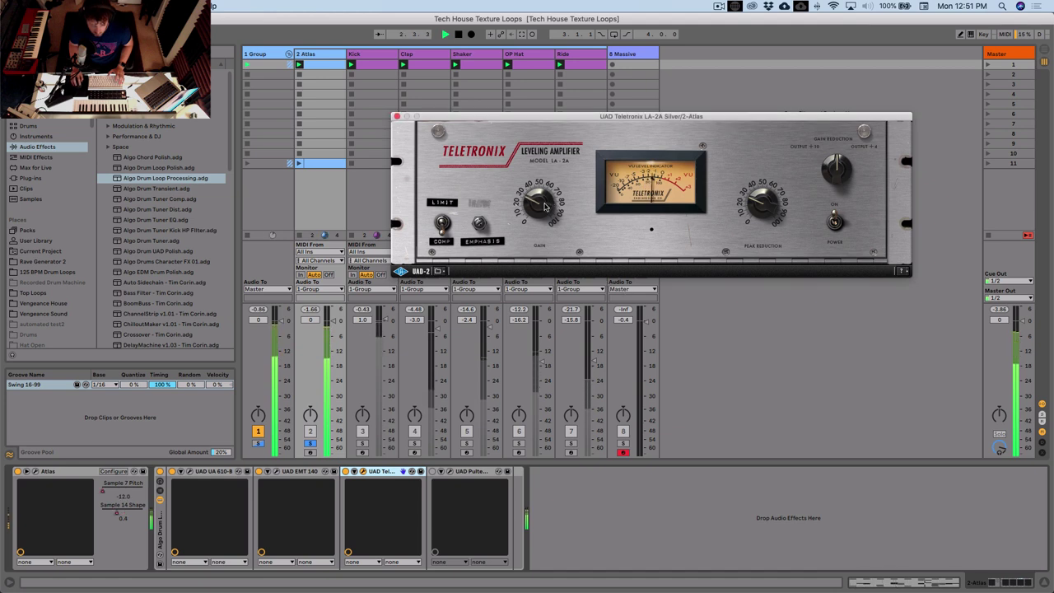
{"action": "left_click", "coordinate": [344, 471]}
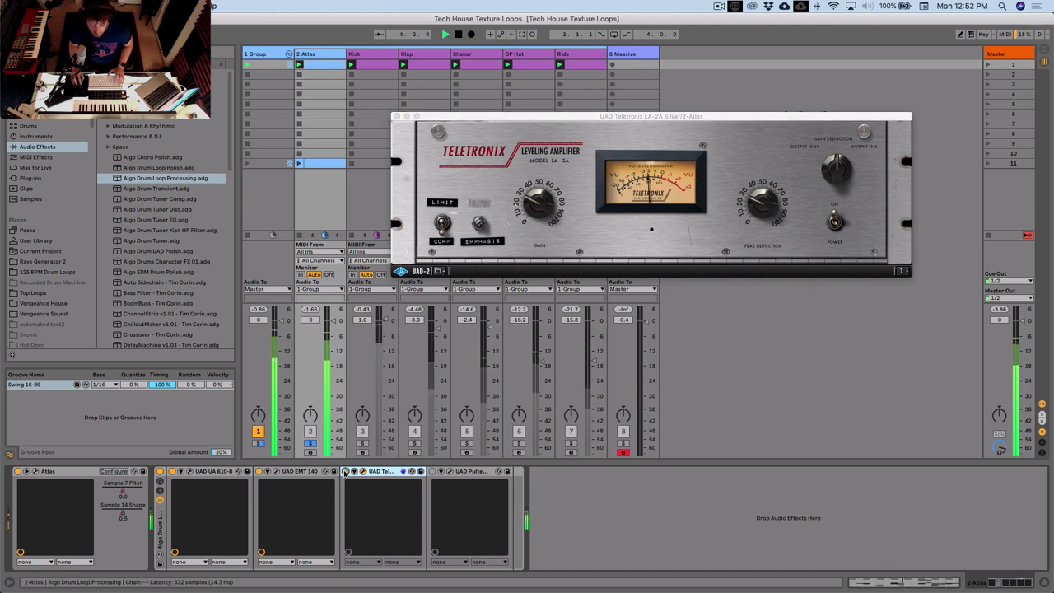
{"action": "left_click", "coordinate": [344, 471]}
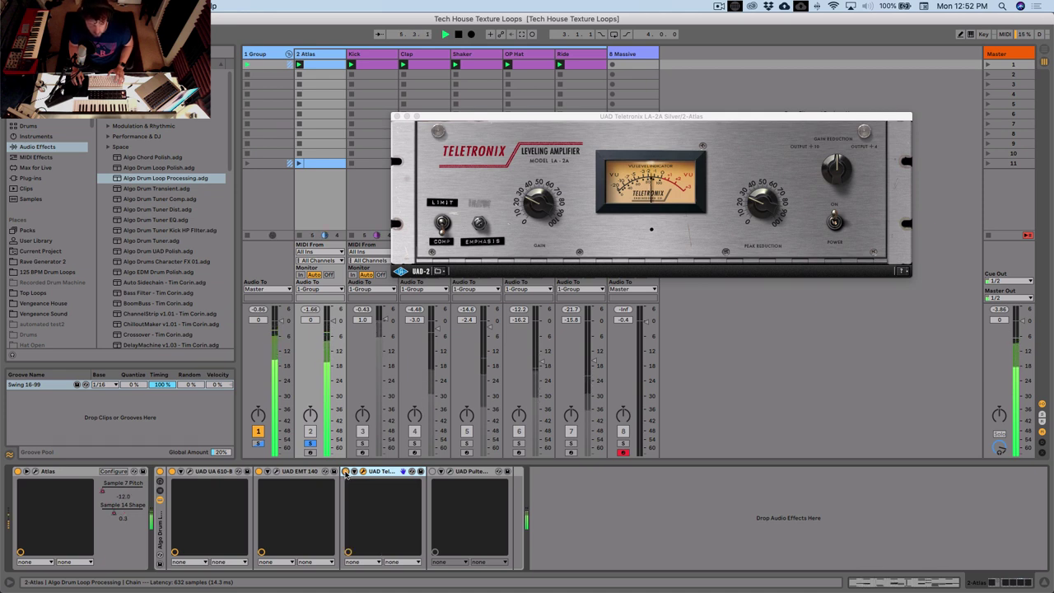
{"action": "left_click", "coordinate": [397, 117]}
Step: Enable the UAD Pultec HLF-3C filter in the rack and audition its low and high cut-offs on the loop
{"action": "left_click", "coordinate": [464, 473]}
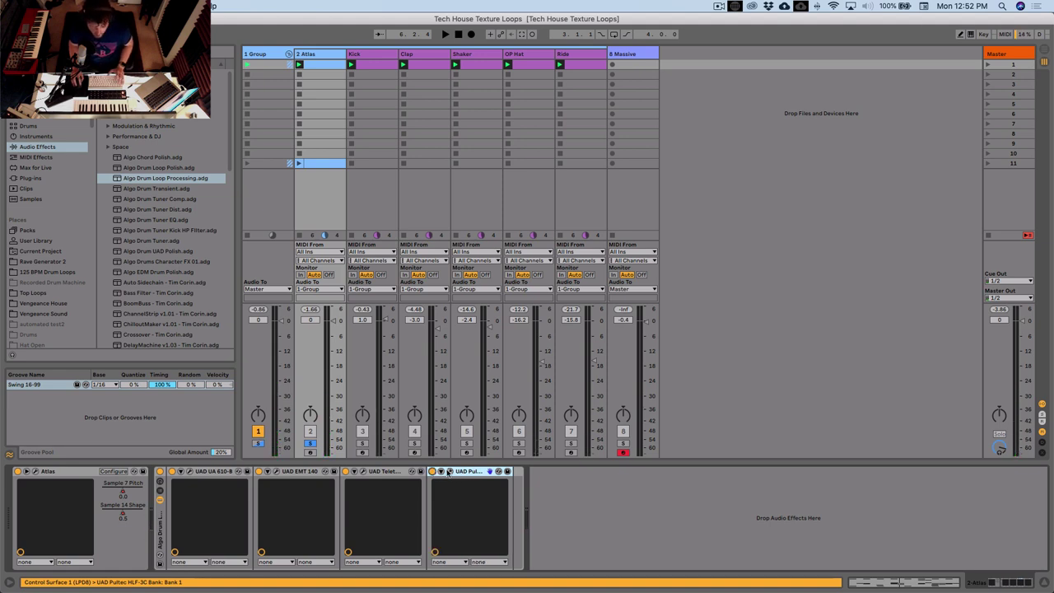
{"action": "left_click", "coordinate": [449, 471]}
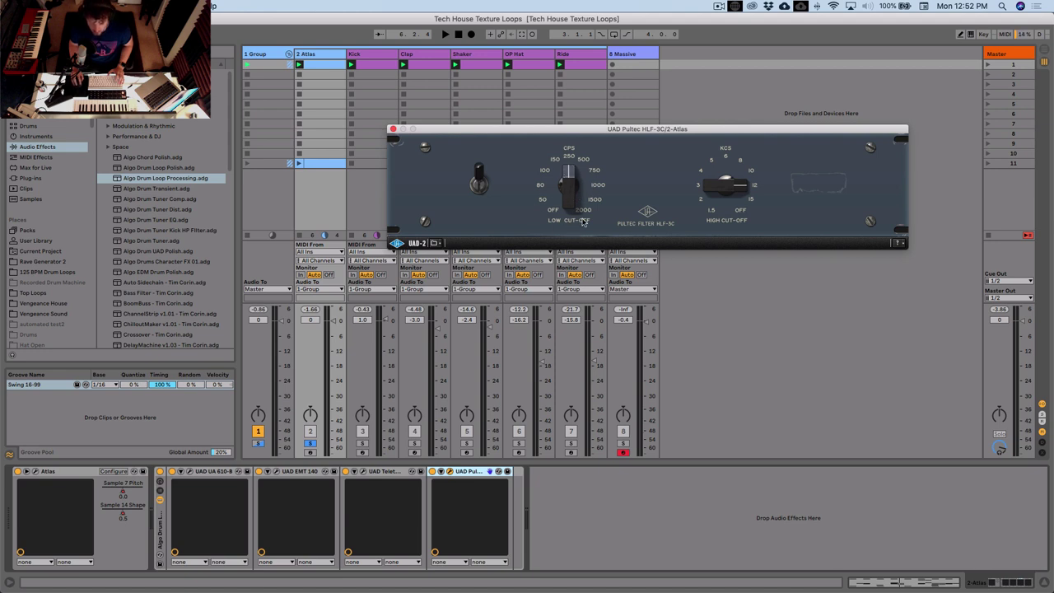
{"action": "key", "text": "space"}
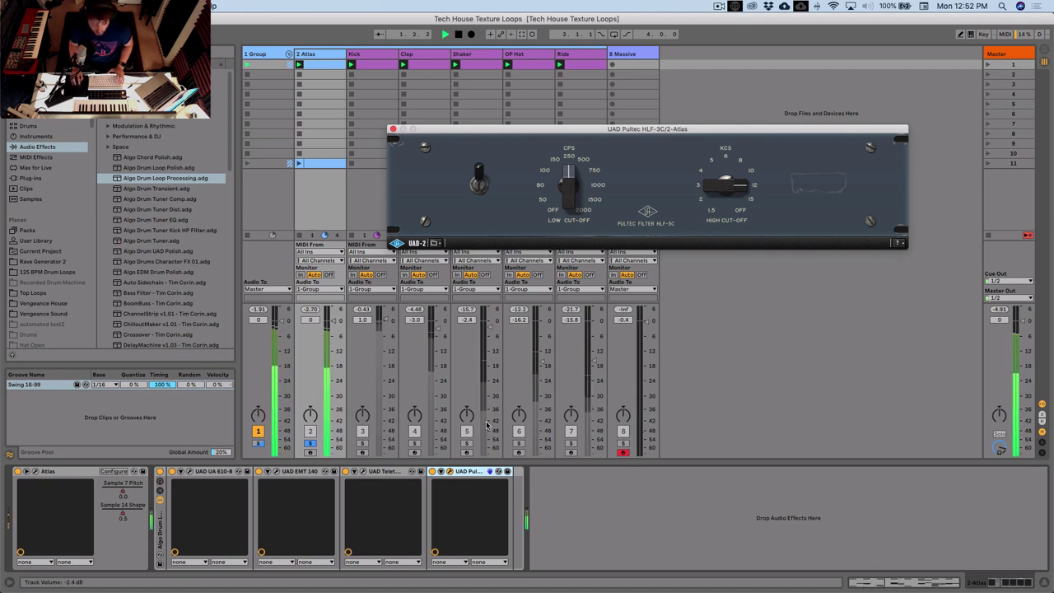
{"action": "left_click", "coordinate": [393, 128]}
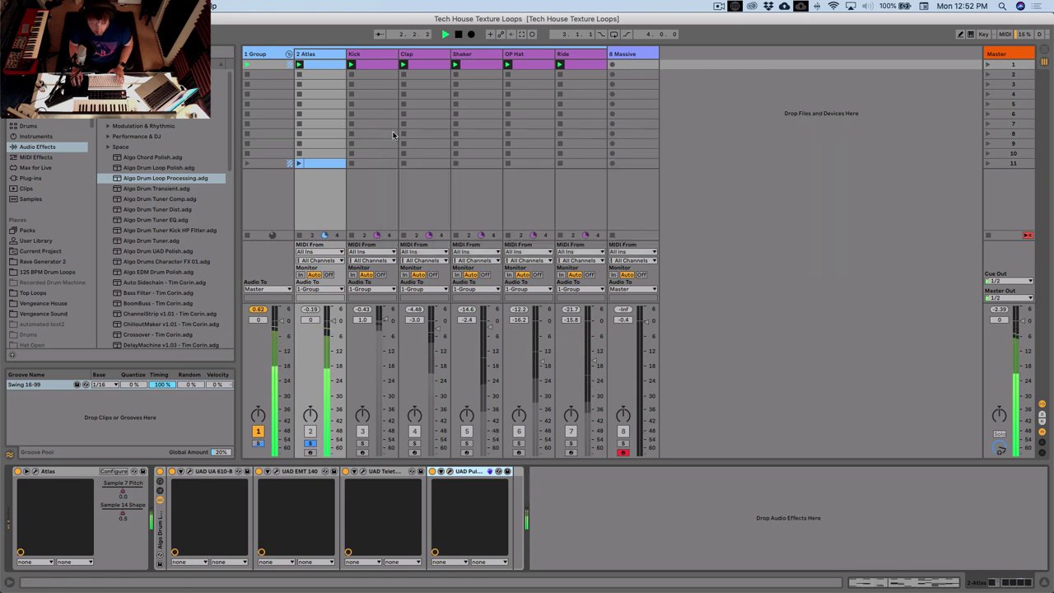
Step: Bypass and re-enable the whole Algo Drum Loop Processing rack to compare the dry and processed loop
{"action": "left_click", "coordinate": [161, 487]}
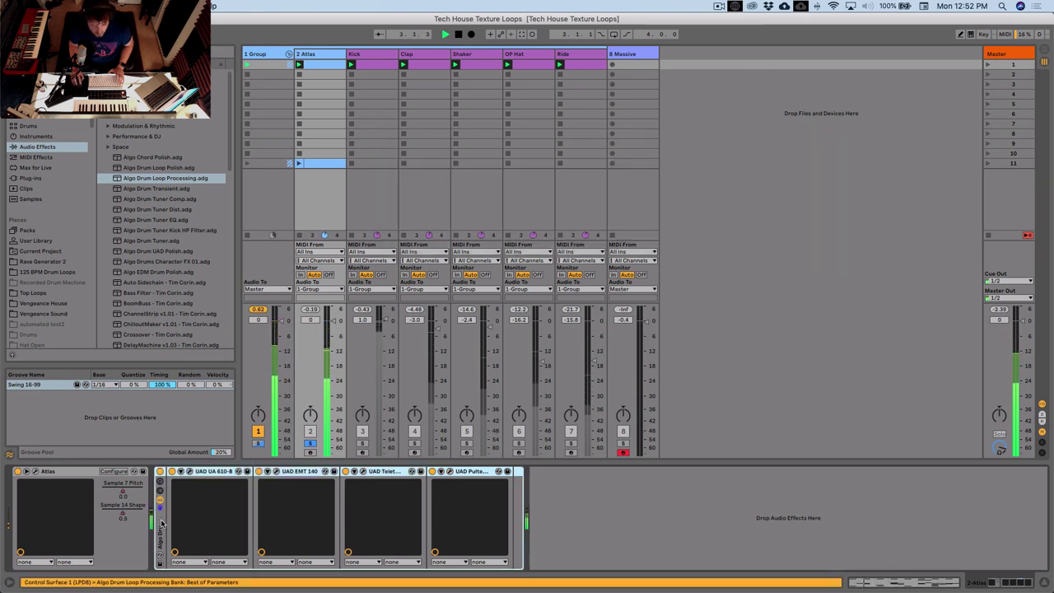
{"action": "left_click", "coordinate": [160, 473]}
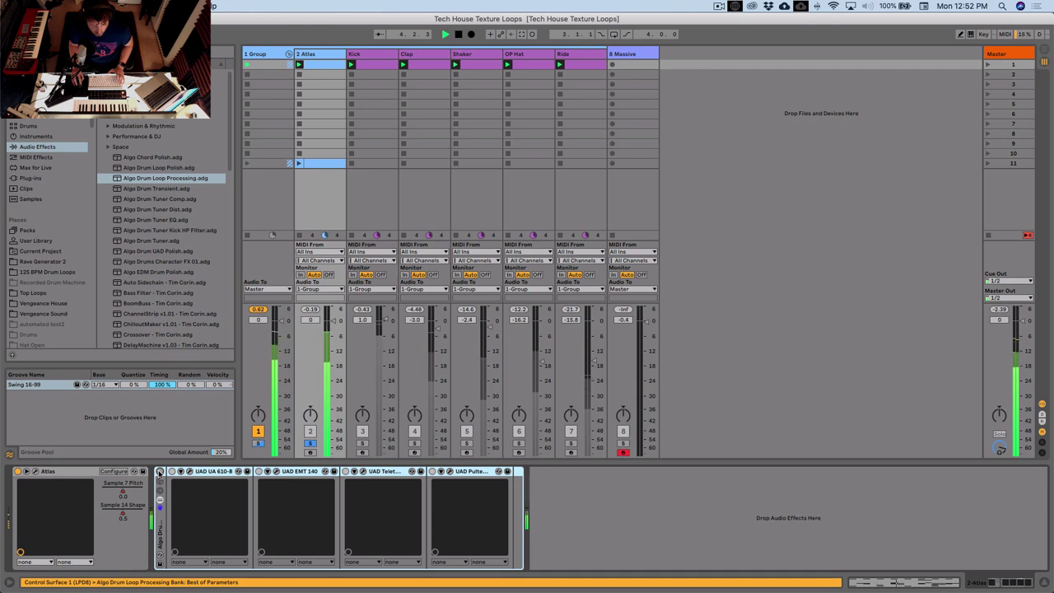
{"action": "left_click", "coordinate": [160, 473]}
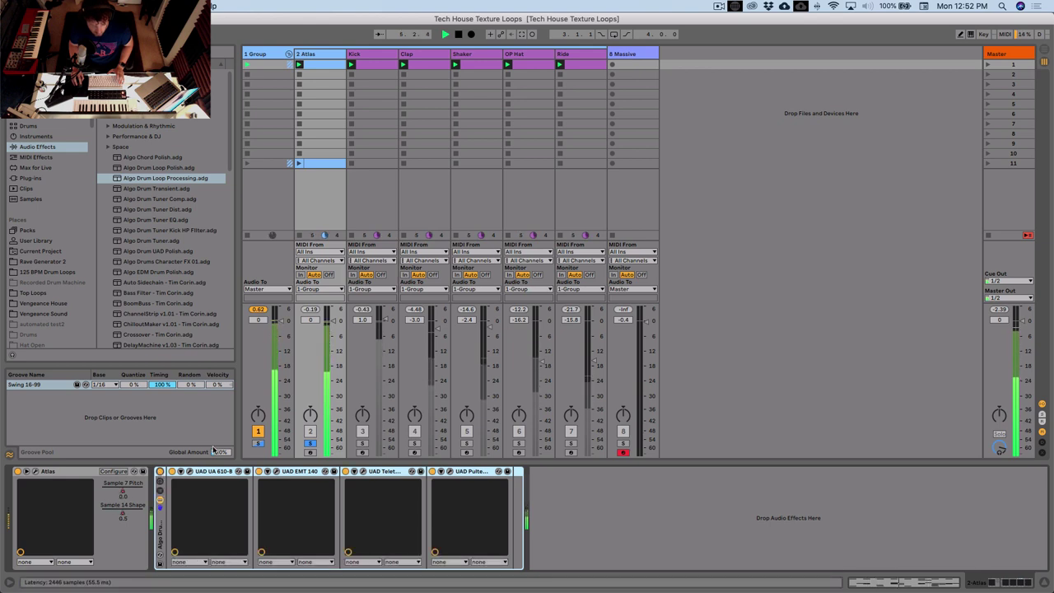
Step: Unsolo the Atlas track and lower its volume to -4.0 dB against the other loops, muting it to compare
{"action": "left_click_drag", "start_coordinate": [335, 325], "coordinate": [333, 330]}
{"action": "key", "text": "space"}
{"action": "key", "text": "space"}
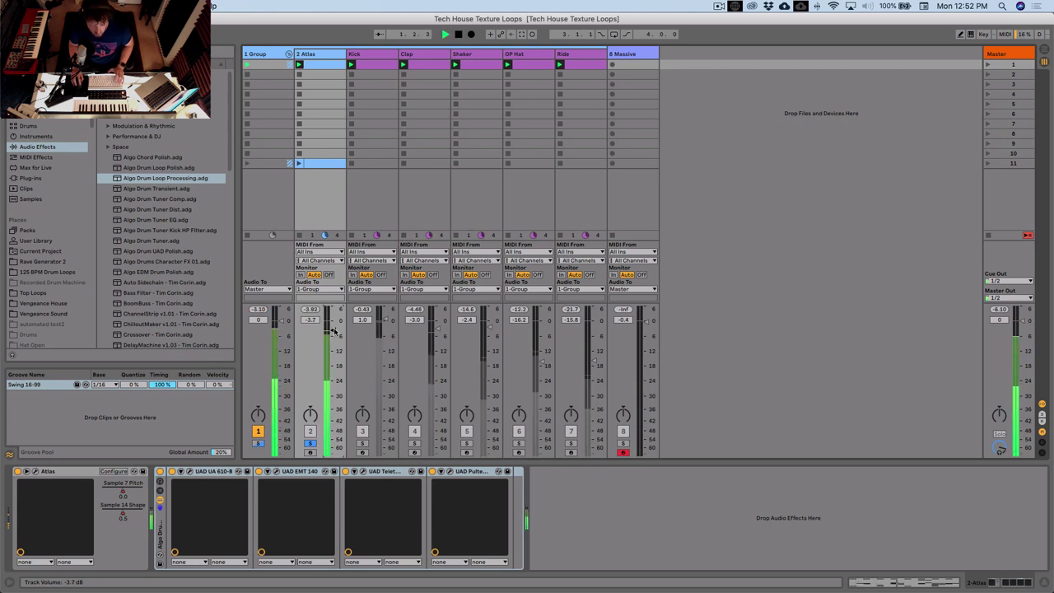
{"action": "key", "text": "space"}
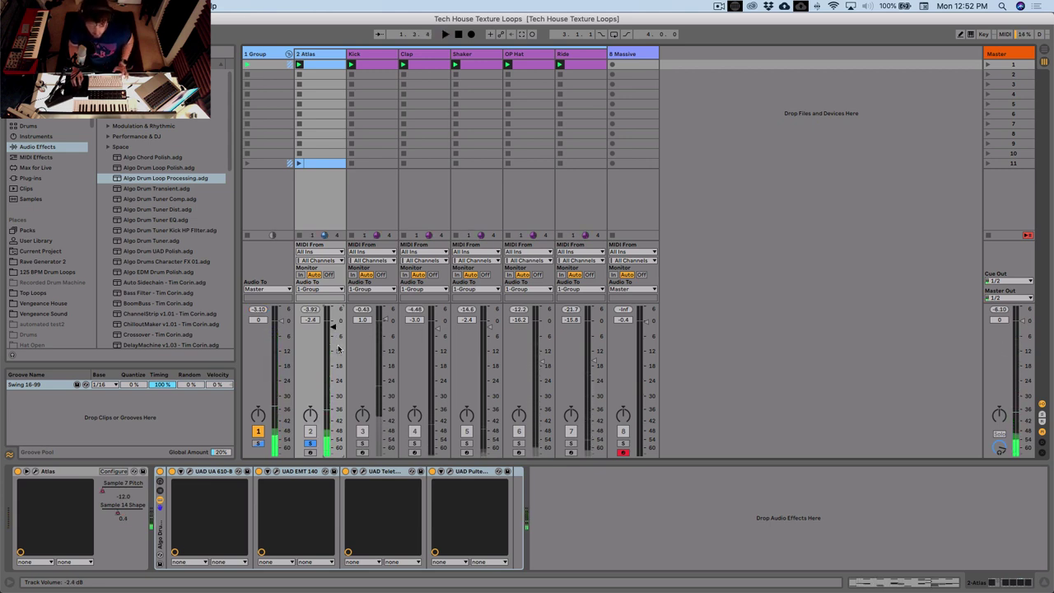
{"action": "key", "text": "space"}
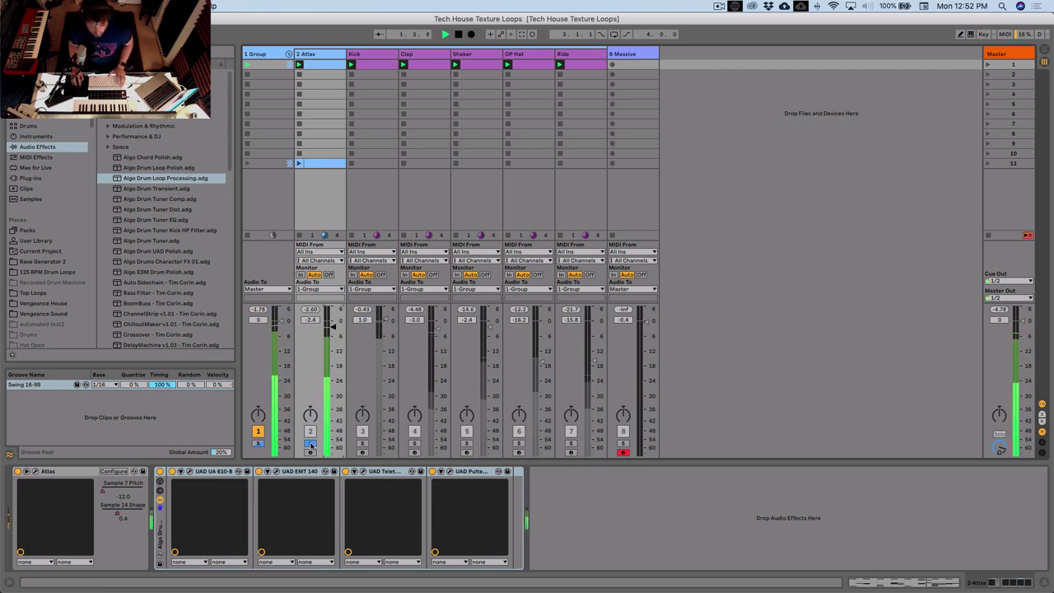
{"action": "left_click", "coordinate": [311, 445]}
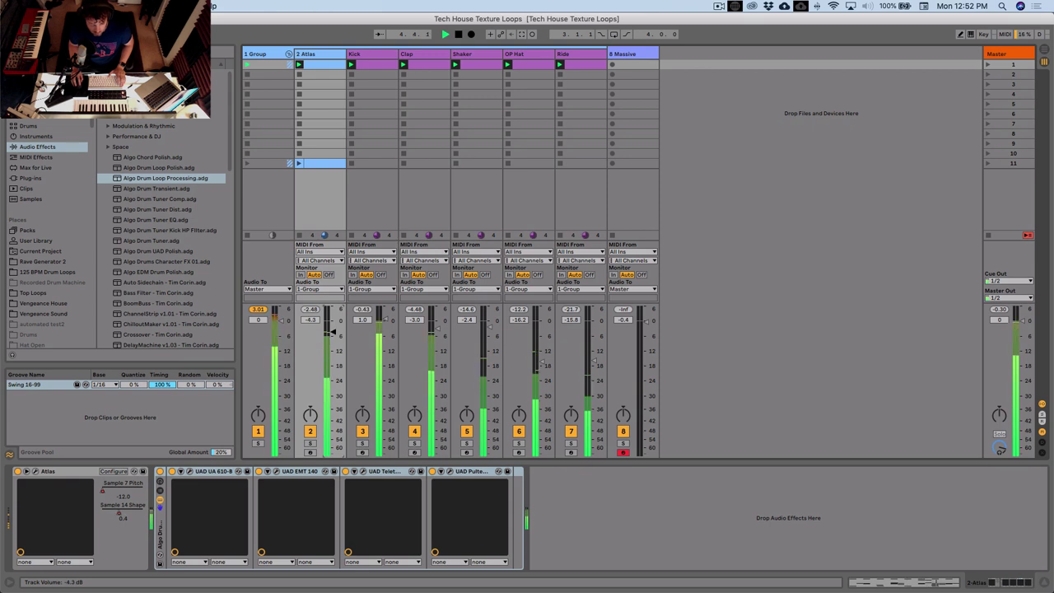
{"action": "left_click_drag", "start_coordinate": [332, 332], "coordinate": [337, 333]}
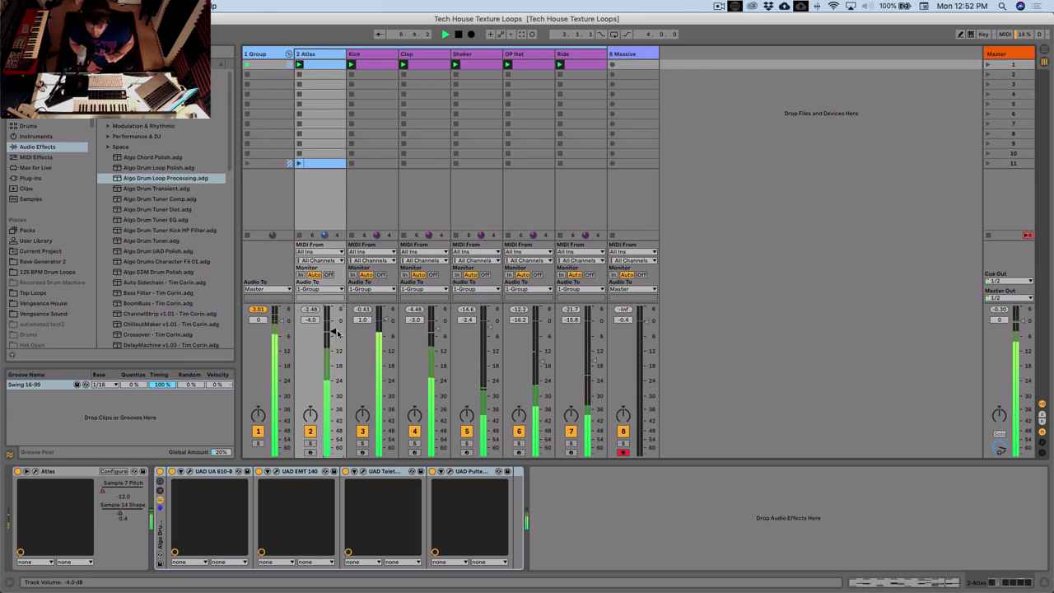
{"action": "left_click", "coordinate": [310, 431]}
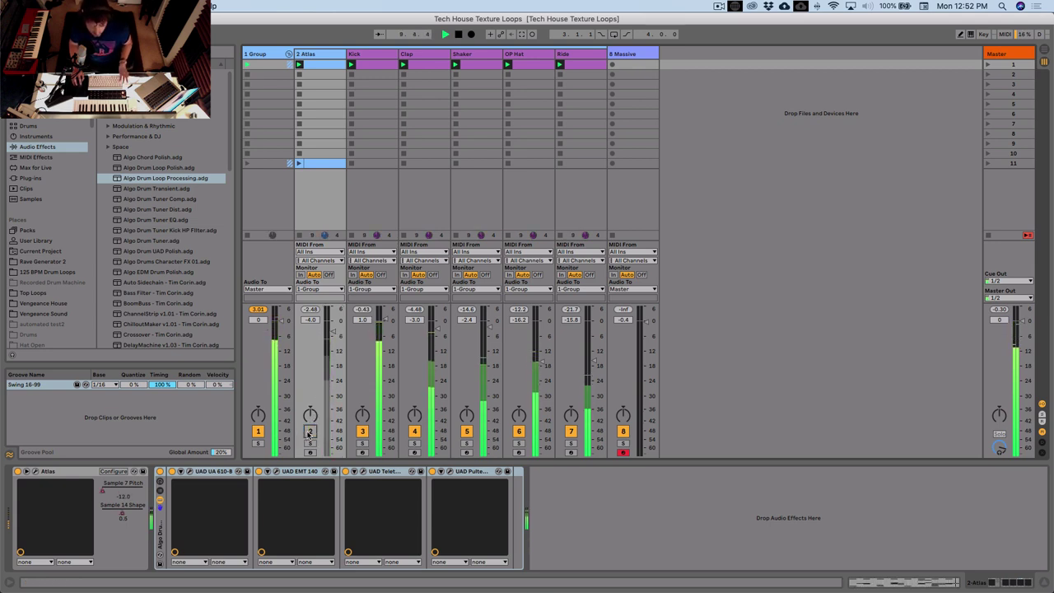
Step: Unmute the Atlas track, lower its volume to -4.5 dB and stop playback
{"action": "left_click", "coordinate": [309, 430]}
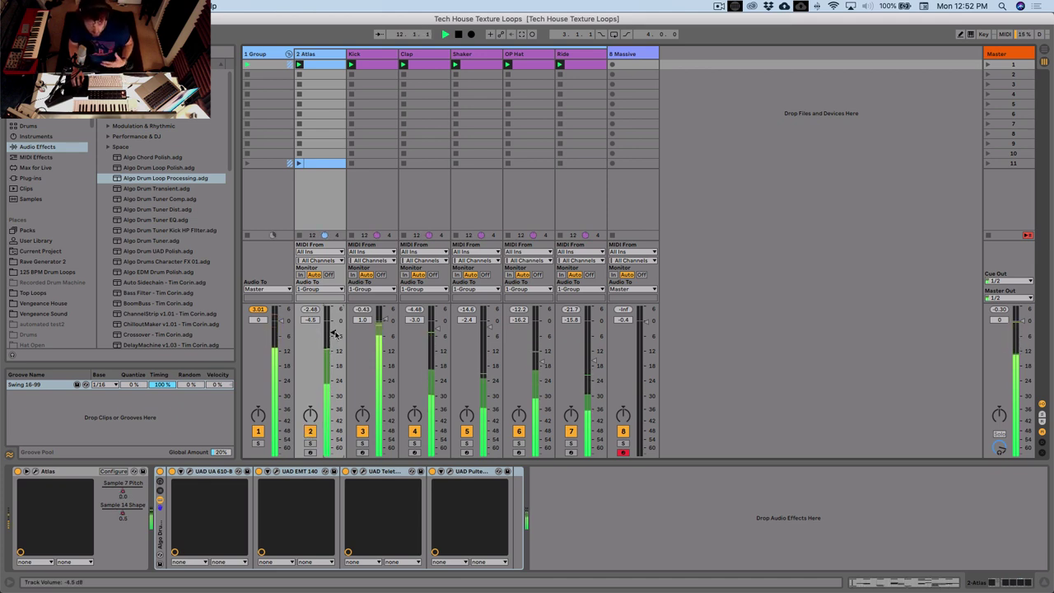
{"action": "key", "text": "space"}
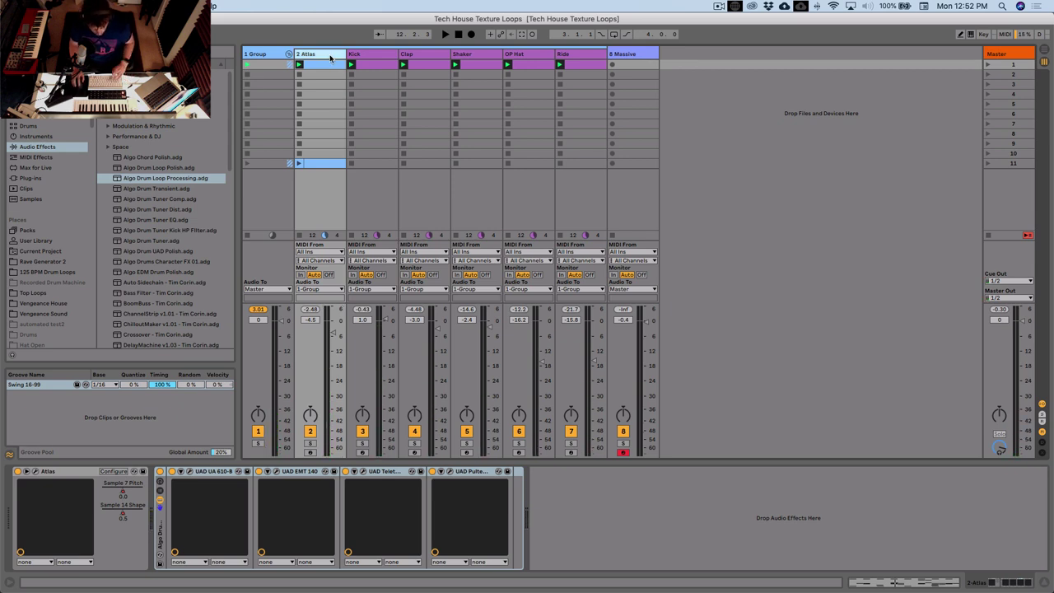
Step: Add an audio track beside Atlas that receives 2-Atlas with monitoring set to In, arm it and mute its output
{"action": "key", "text": "super+t"}
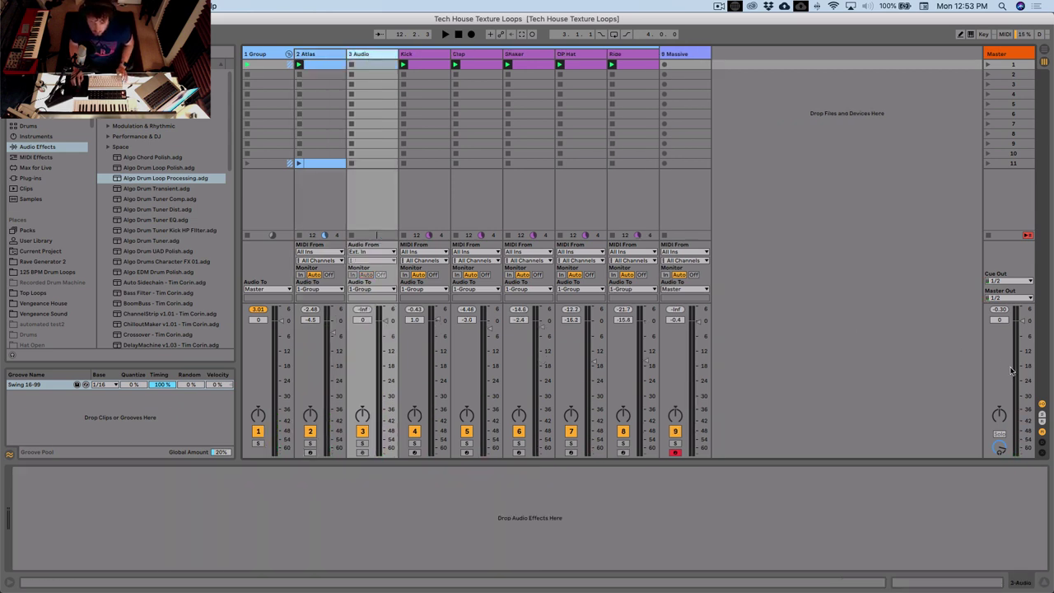
{"action": "left_click", "coordinate": [370, 252]}
{"action": "left_click", "coordinate": [358, 322]}
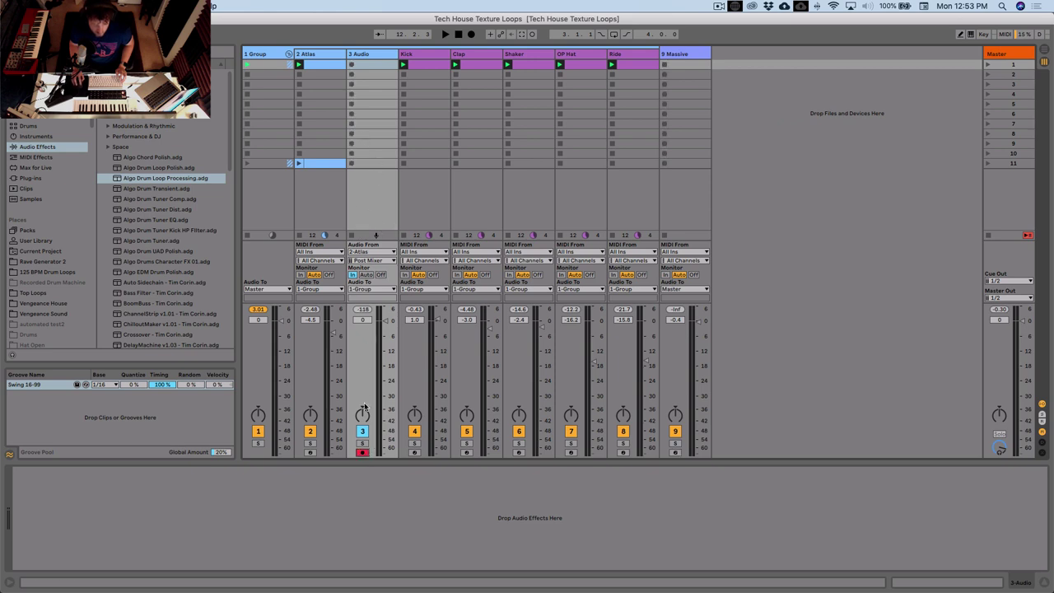
Step: Record the Atlas loop into the first slot of the new audio track and open the recorded clip
{"action": "left_click", "coordinate": [361, 67]}
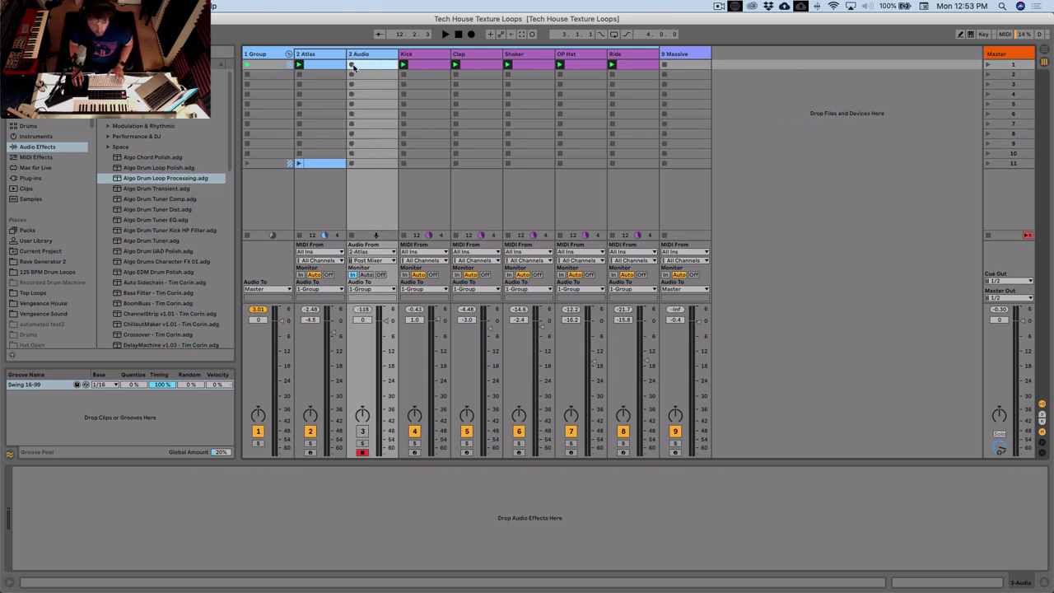
{"action": "left_click", "coordinate": [353, 65]}
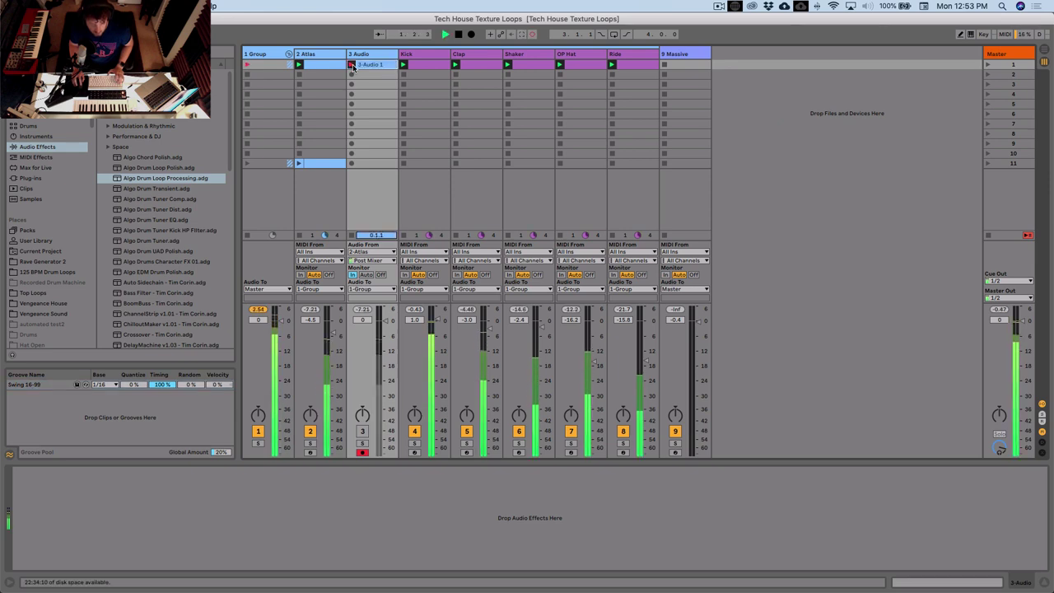
{"action": "left_click", "coordinate": [353, 65]}
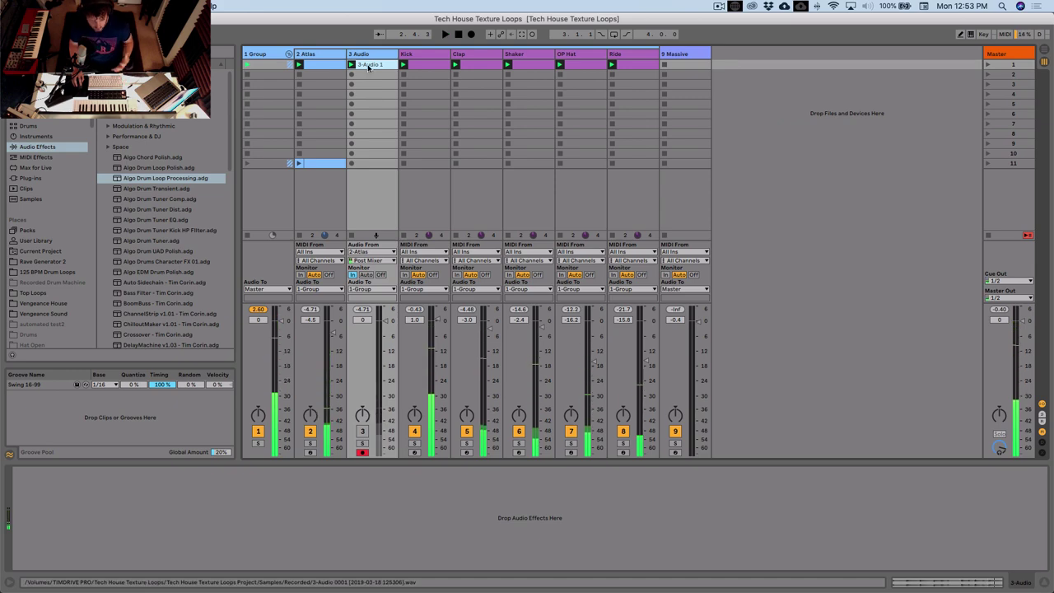
{"action": "double_click", "coordinate": [365, 66]}
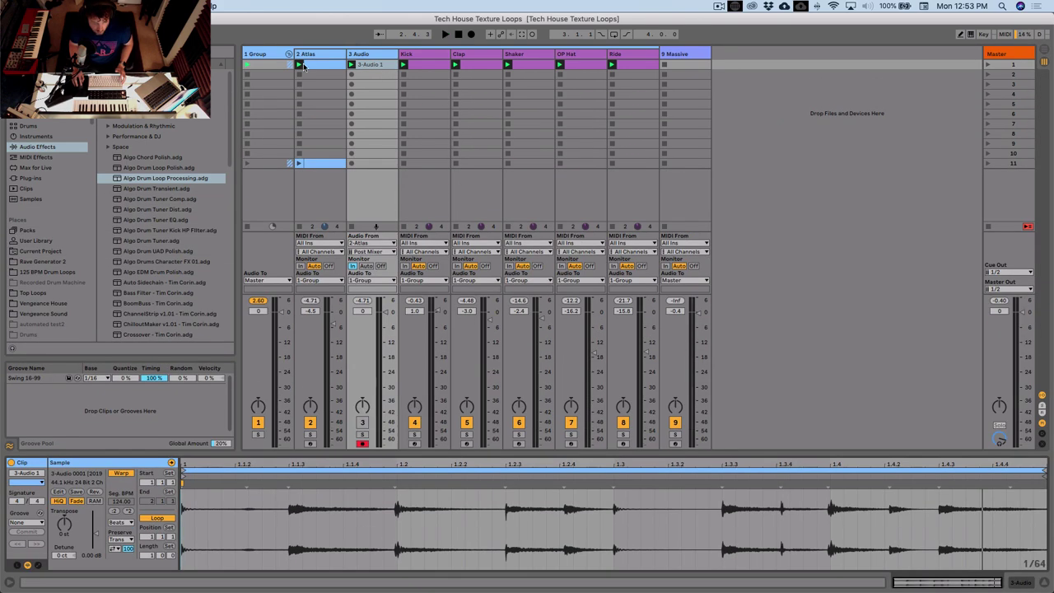
Step: Save the current Atlas drum kit as "Tech House Drum Groove 01" and close the plug-in window
{"action": "left_click", "coordinate": [303, 66]}
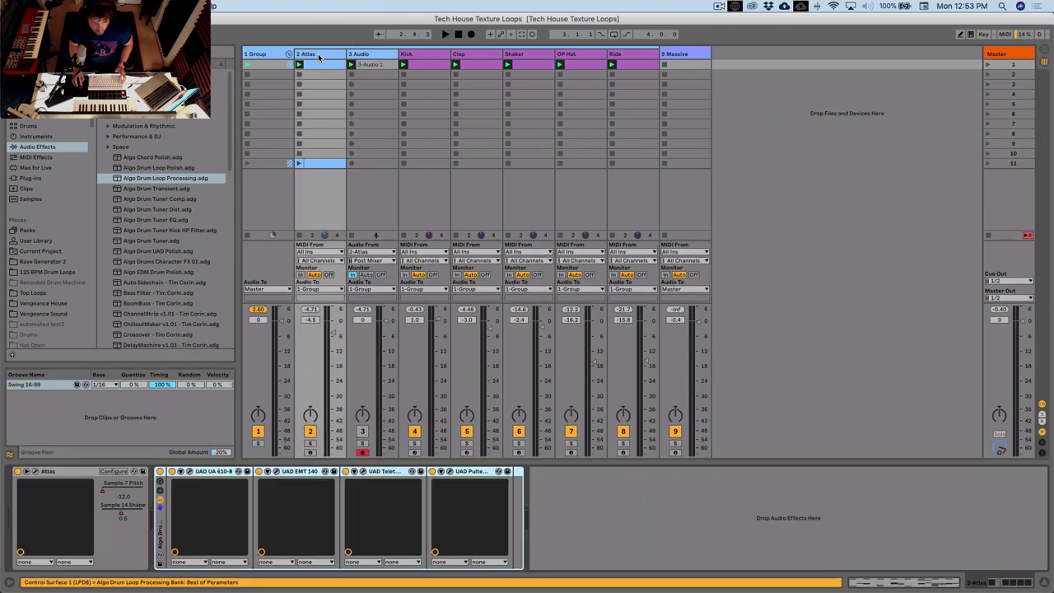
{"action": "left_click", "coordinate": [35, 472]}
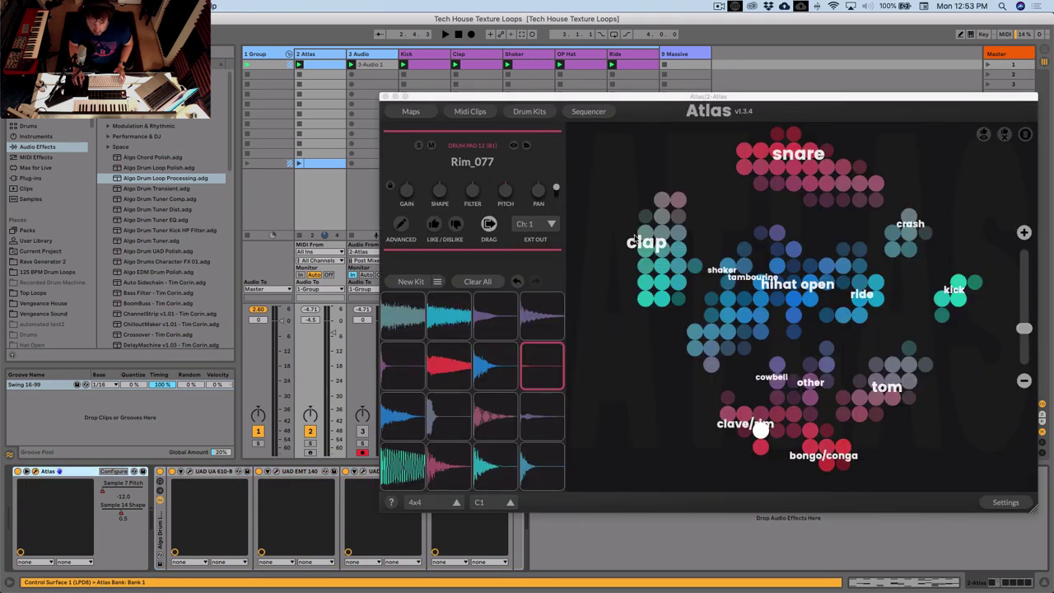
{"action": "left_click", "coordinate": [530, 111]}
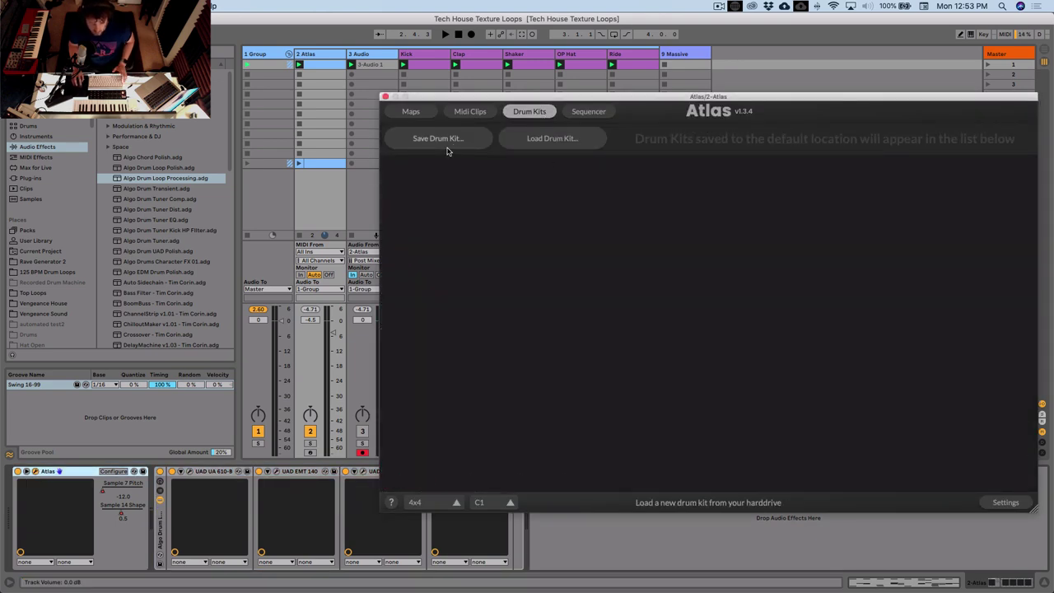
{"action": "left_click", "coordinate": [435, 138]}
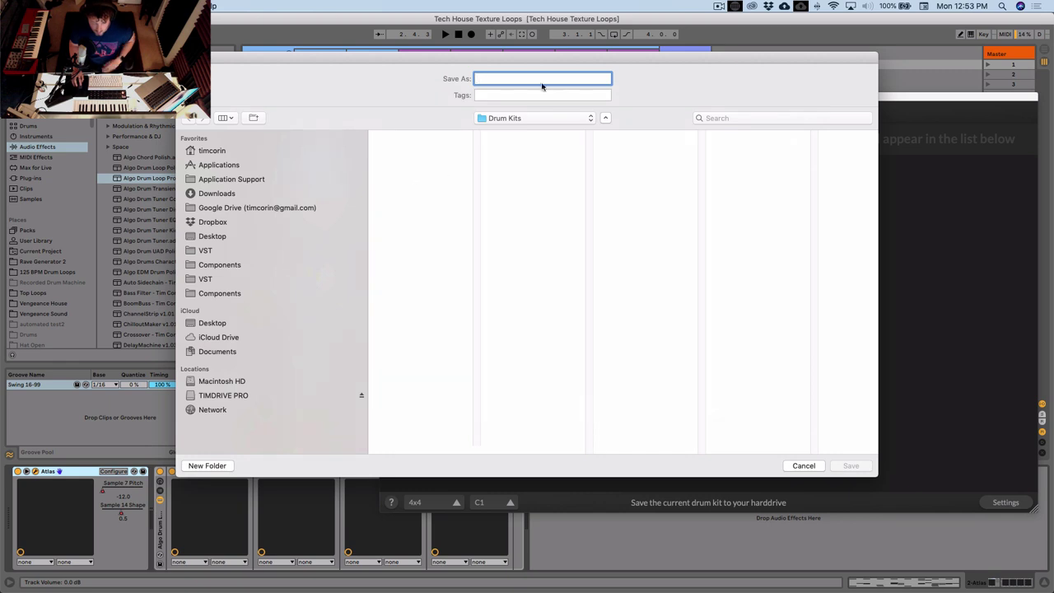
{"action": "type", "text": "Tech House Drum Groove 01"}
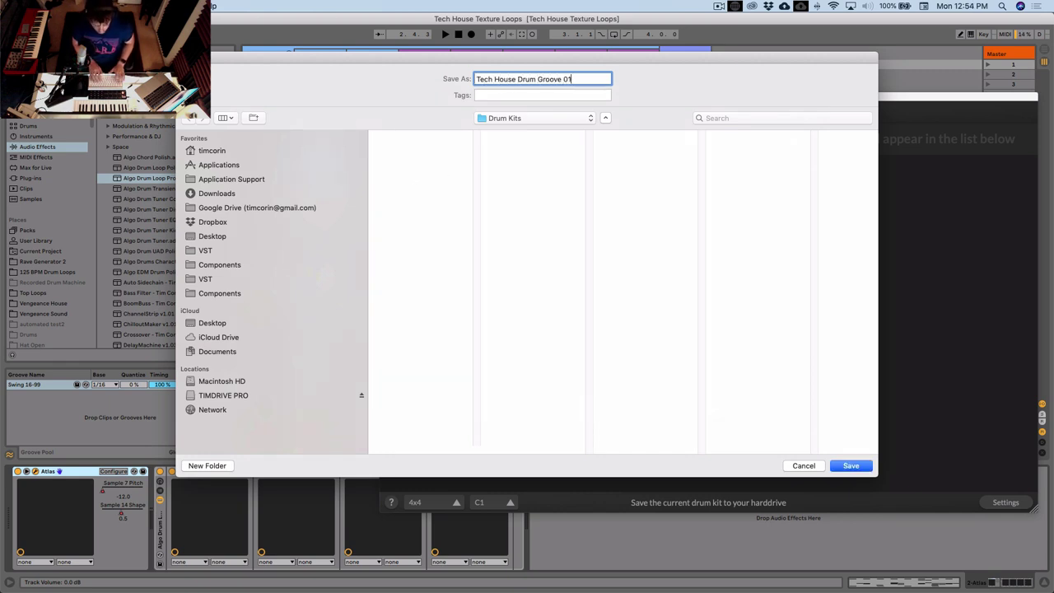
{"action": "key", "text": "Return"}
{"action": "left_click", "coordinate": [529, 111]}
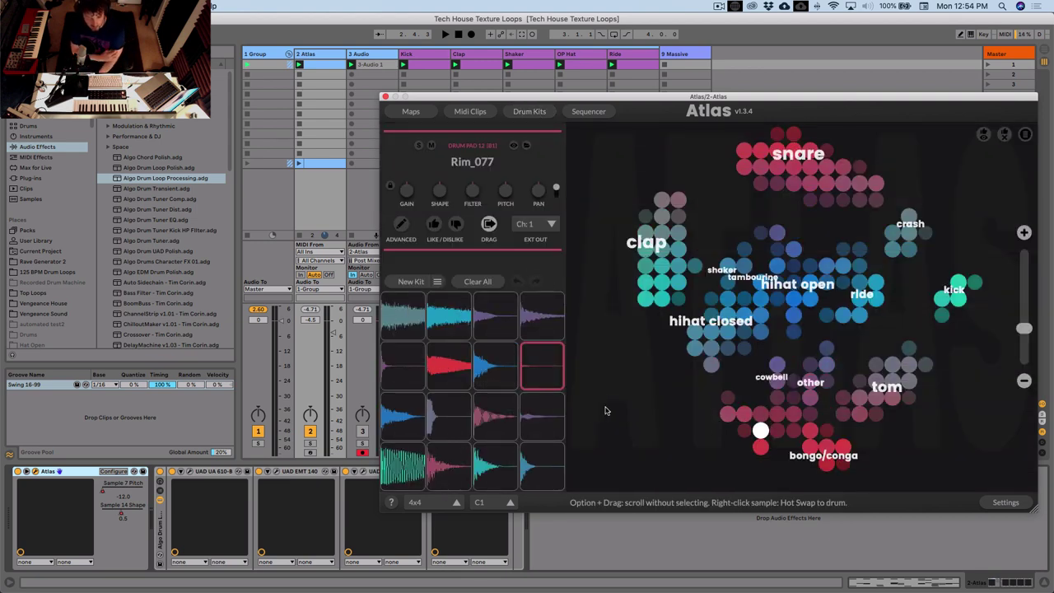
{"action": "left_click", "coordinate": [385, 98]}
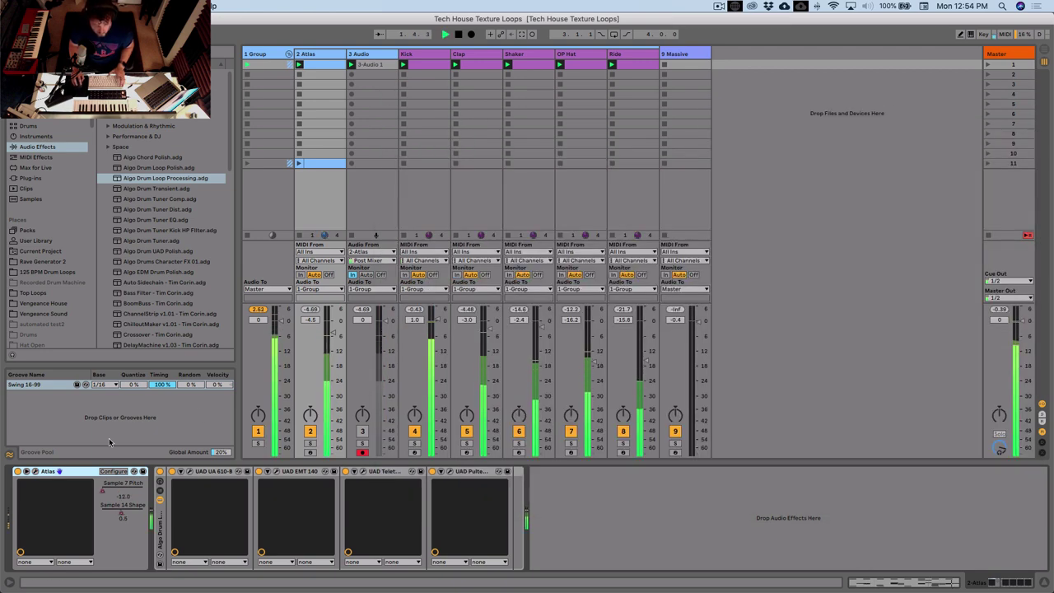
Step: Generate a new Atlas drum kit while the loop plays and replace drum pad 12's sample with Rim_109
{"action": "left_click", "coordinate": [34, 471]}
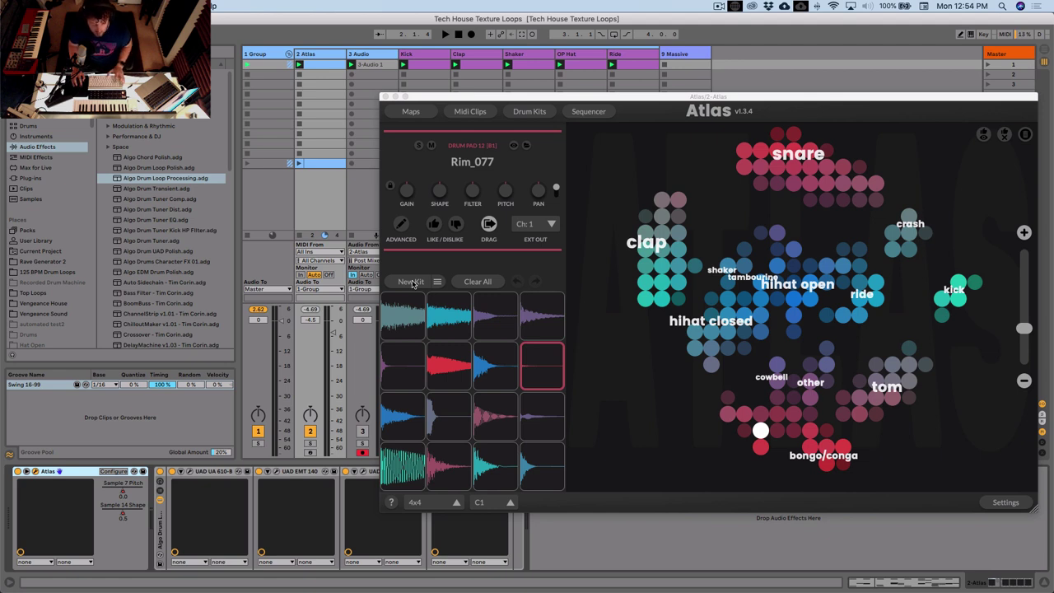
{"action": "key", "text": "space"}
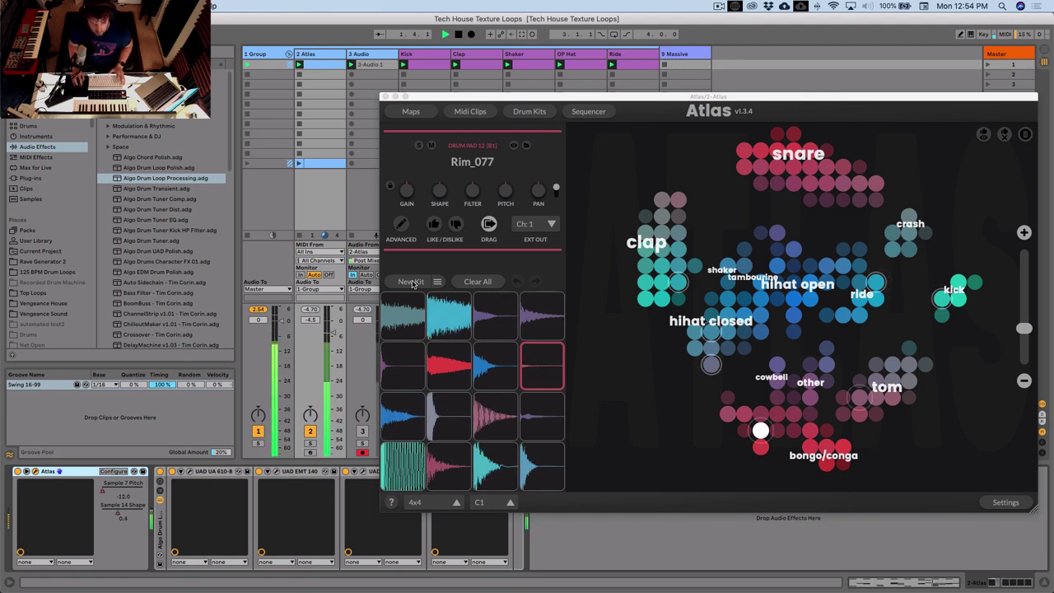
{"action": "left_click", "coordinate": [411, 282]}
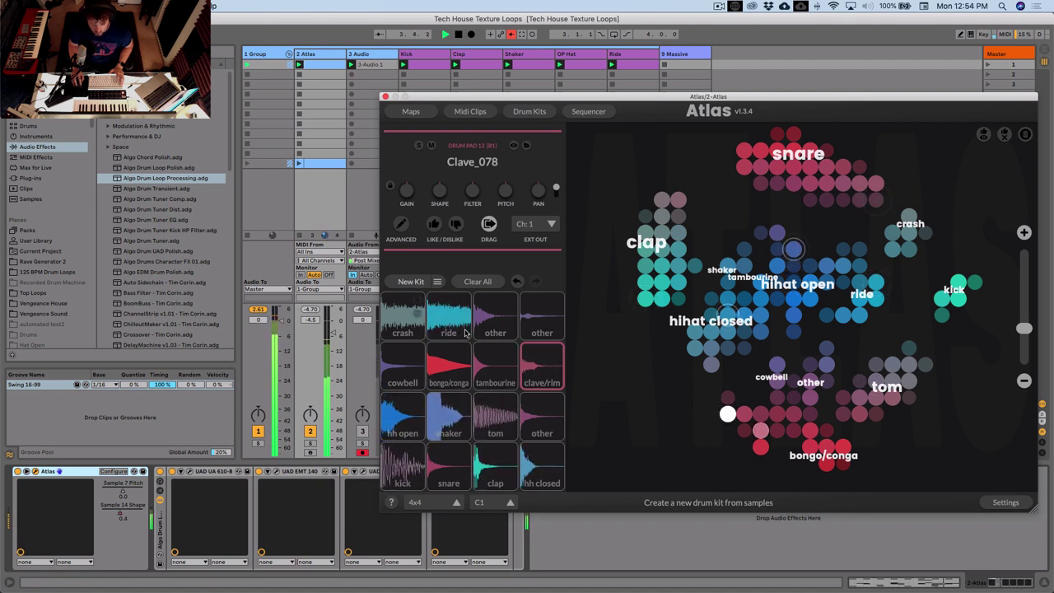
{"action": "left_click", "coordinate": [551, 365]}
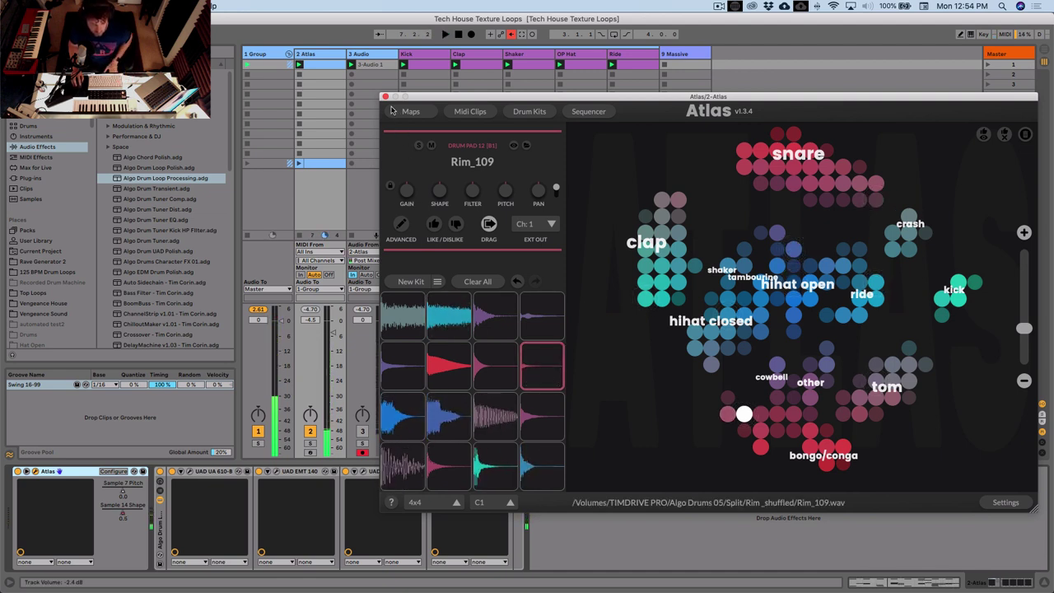
Step: Save the new Atlas drum kit as "Tech House Drum Groove 02" and close the plug-in window
{"action": "left_click", "coordinate": [530, 112]}
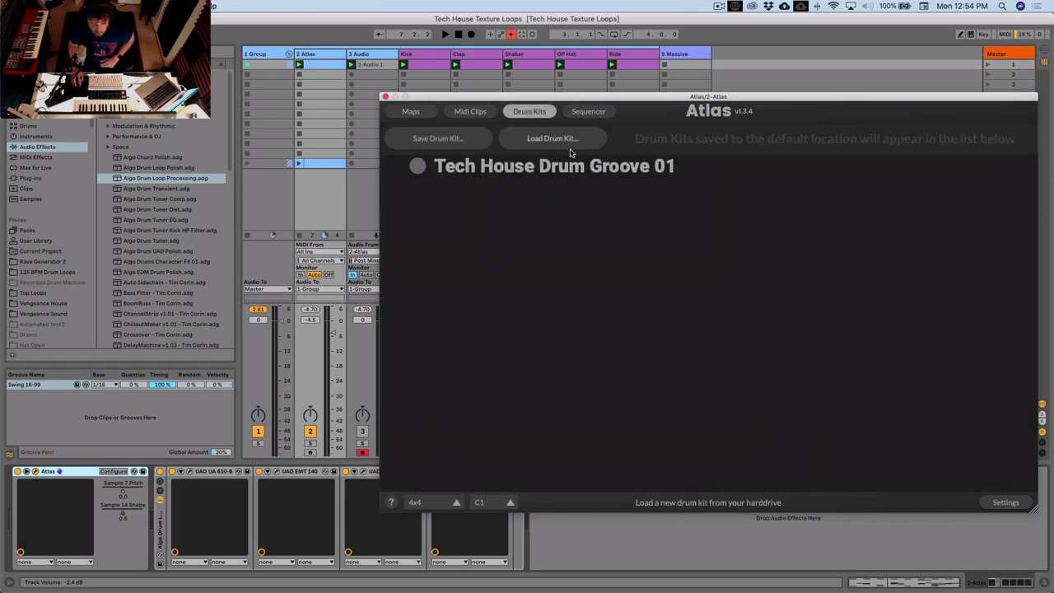
{"action": "left_click", "coordinate": [433, 137]}
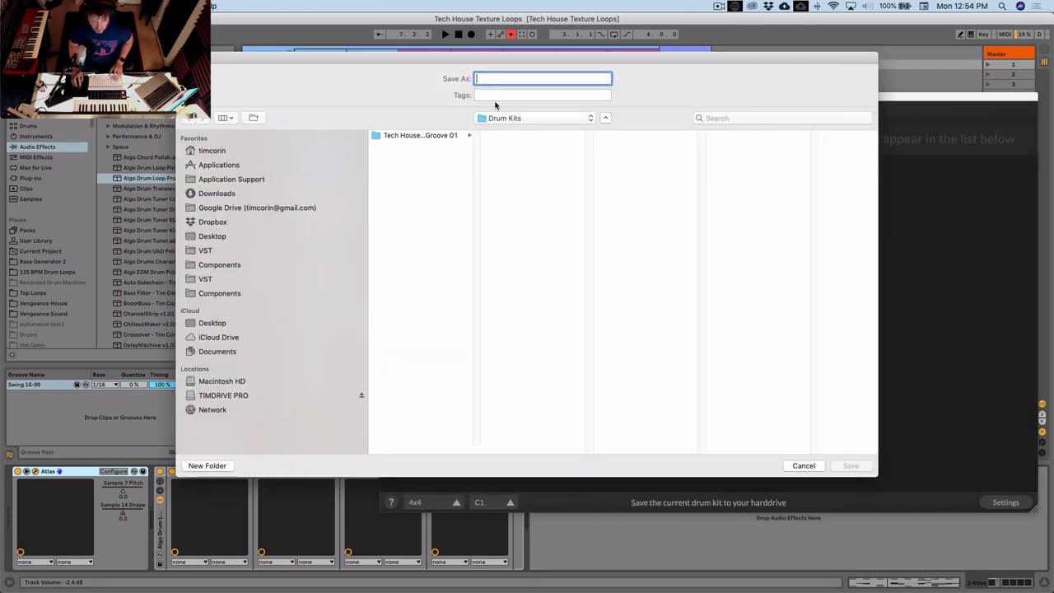
{"action": "type", "text": "Tech H"}
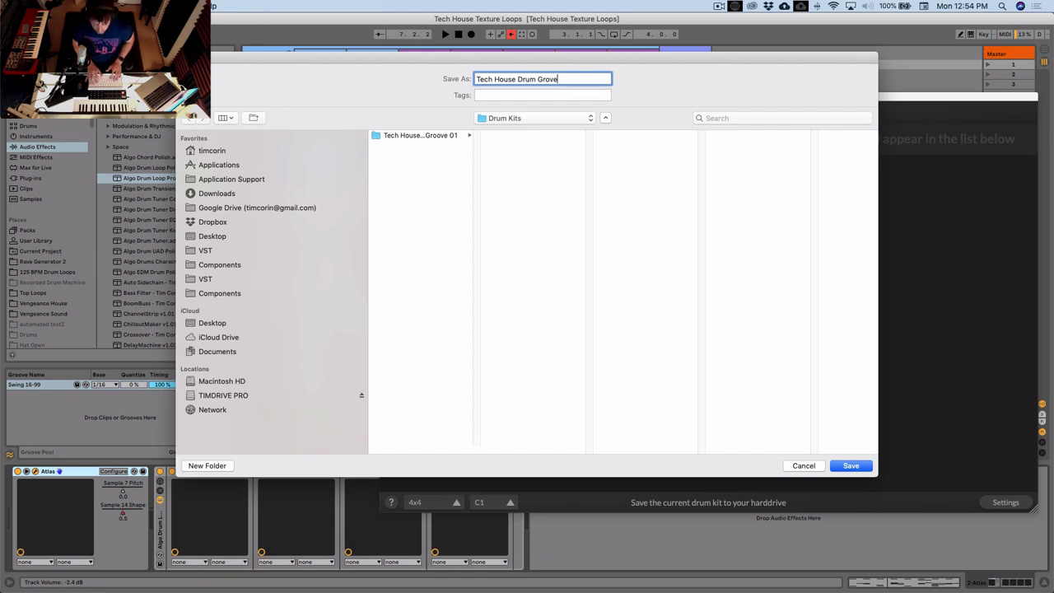
{"action": "type", "text": "ouse Drum Groove 02"}
{"action": "key", "text": "Return"}
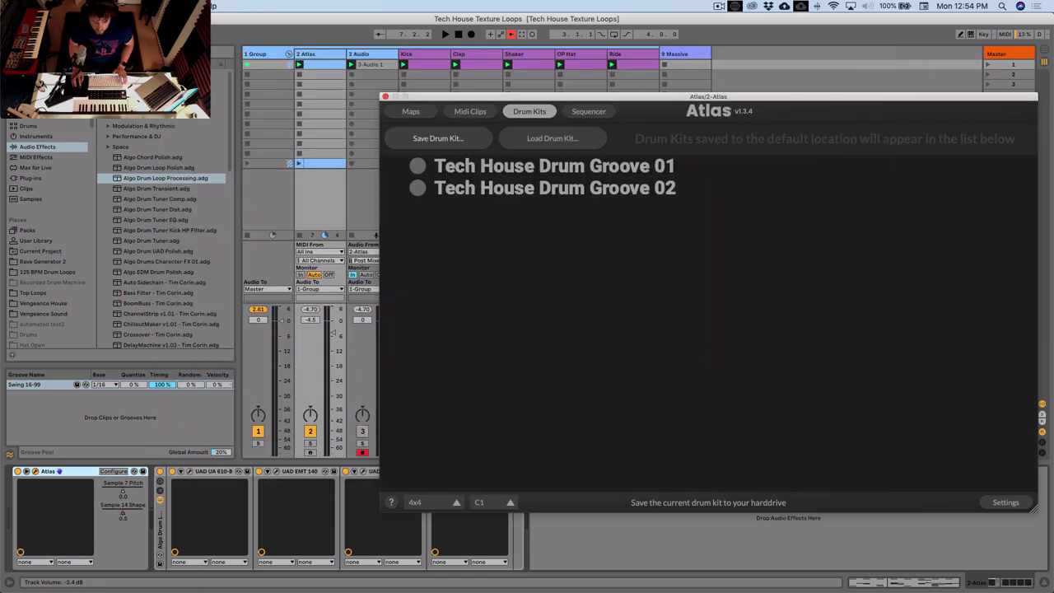
{"action": "left_click", "coordinate": [531, 111]}
{"action": "left_click", "coordinate": [384, 94]}
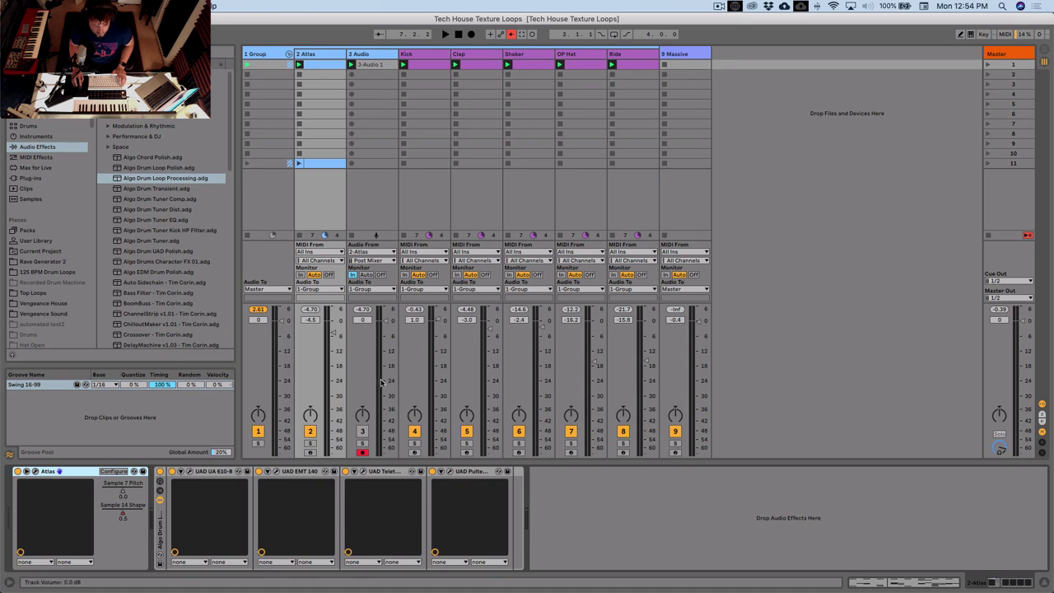
Step: Record the new kit's loop into the audio track's second slot and open the recorded clip
{"action": "left_click", "coordinate": [360, 76]}
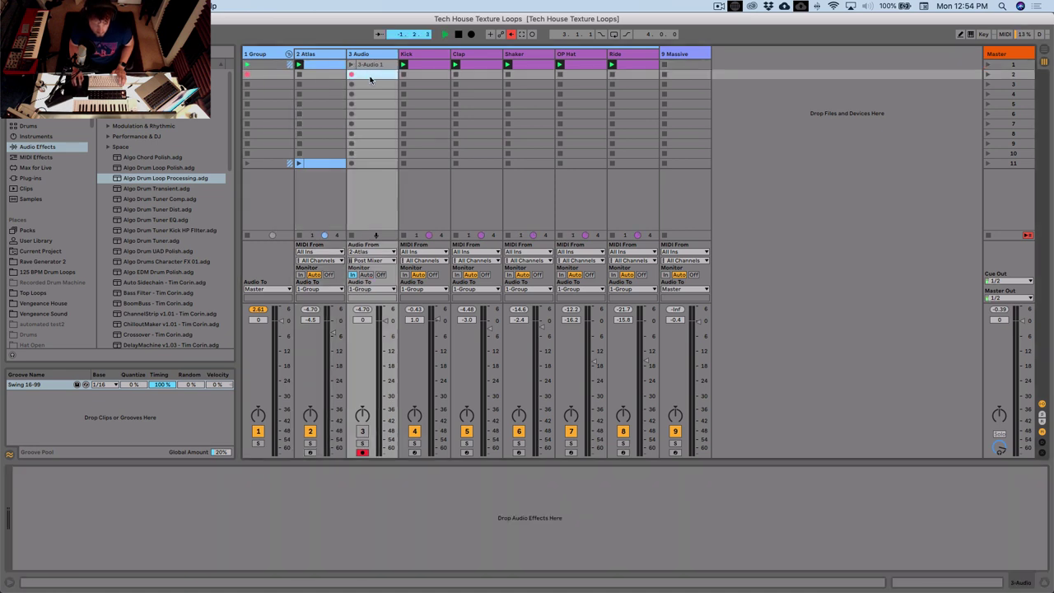
{"action": "key", "text": "Return"}
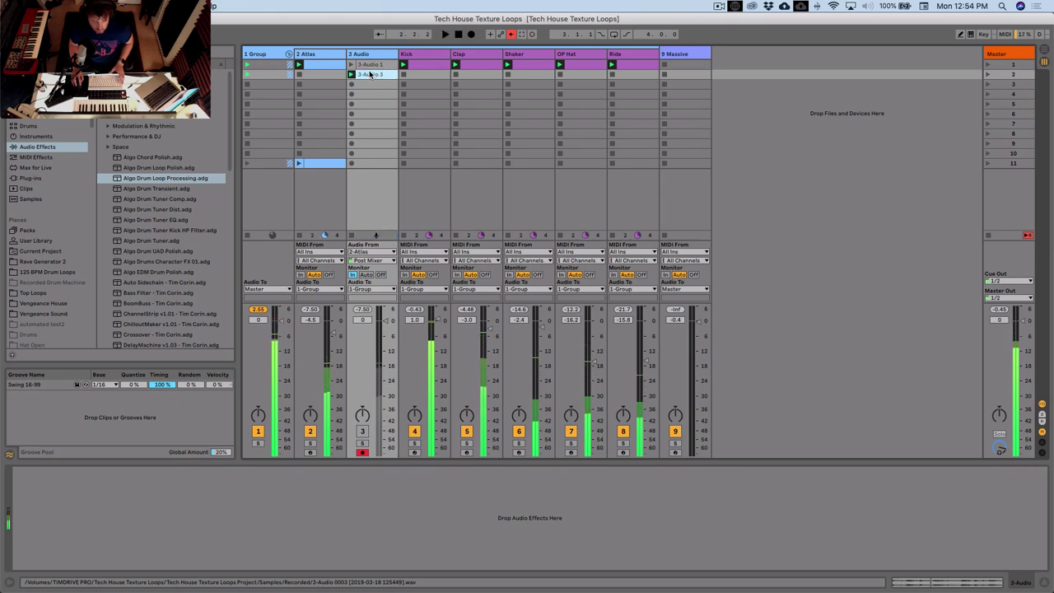
{"action": "double_click", "coordinate": [371, 74]}
Step: Arm the Massive track and record a one-bar MIDI part into its first slot over the playing loops
{"action": "left_click", "coordinate": [685, 74]}
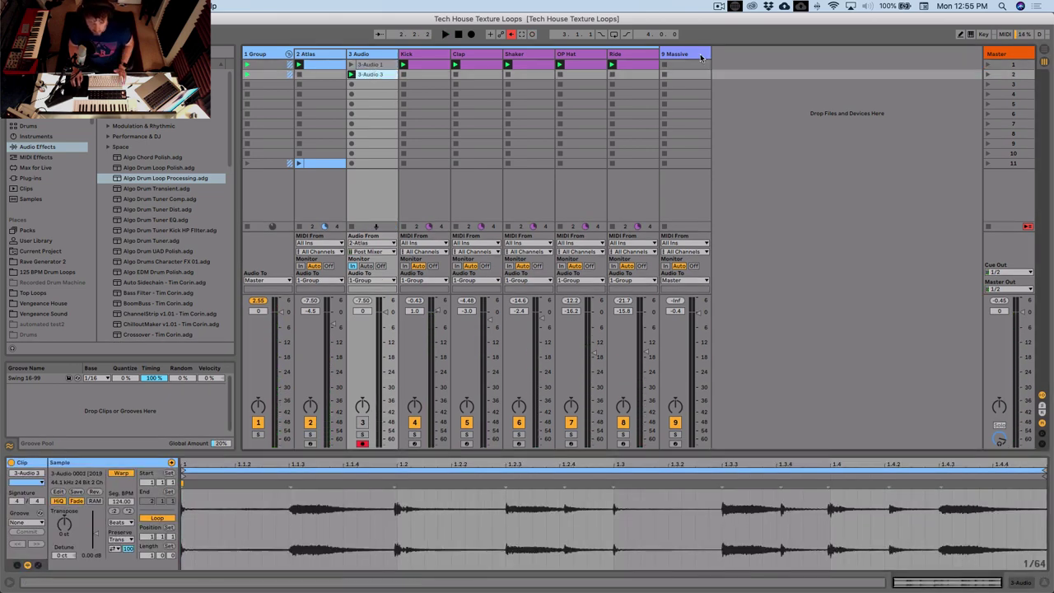
{"action": "left_click", "coordinate": [675, 444]}
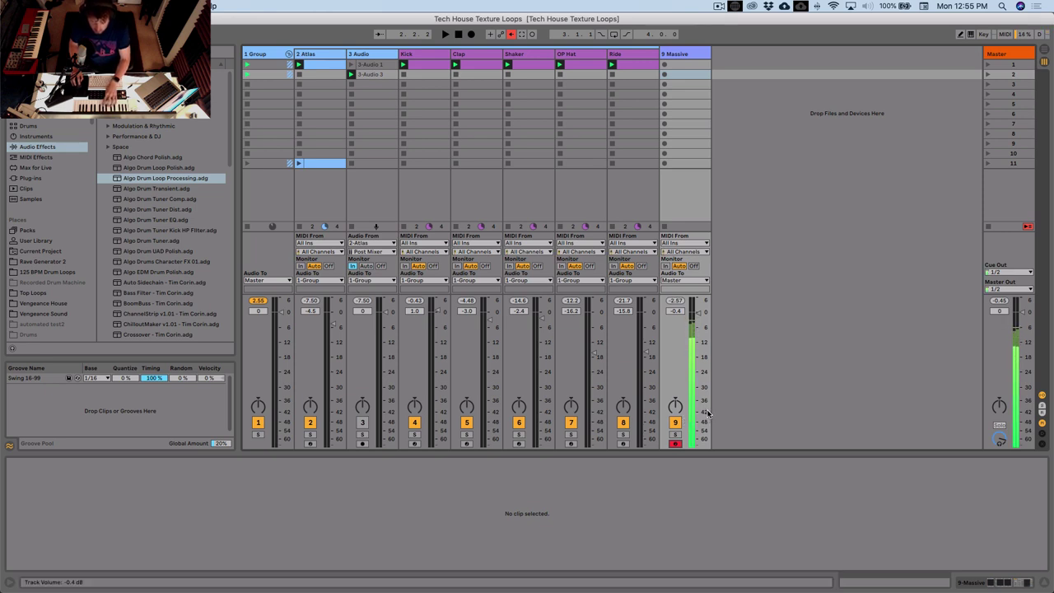
{"action": "left_click", "coordinate": [664, 64]}
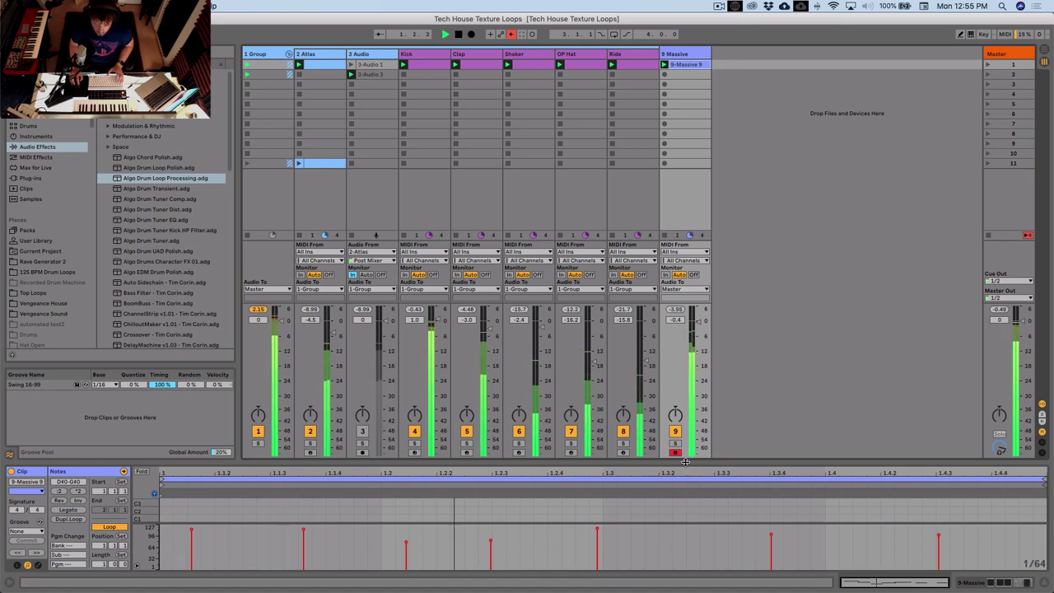
Step: Quantize the recorded Massive notes and shift the first two a sixteenth earlier so the part starts on beat 1
{"action": "left_click_drag", "start_coordinate": [685, 462], "coordinate": [687, 217]}
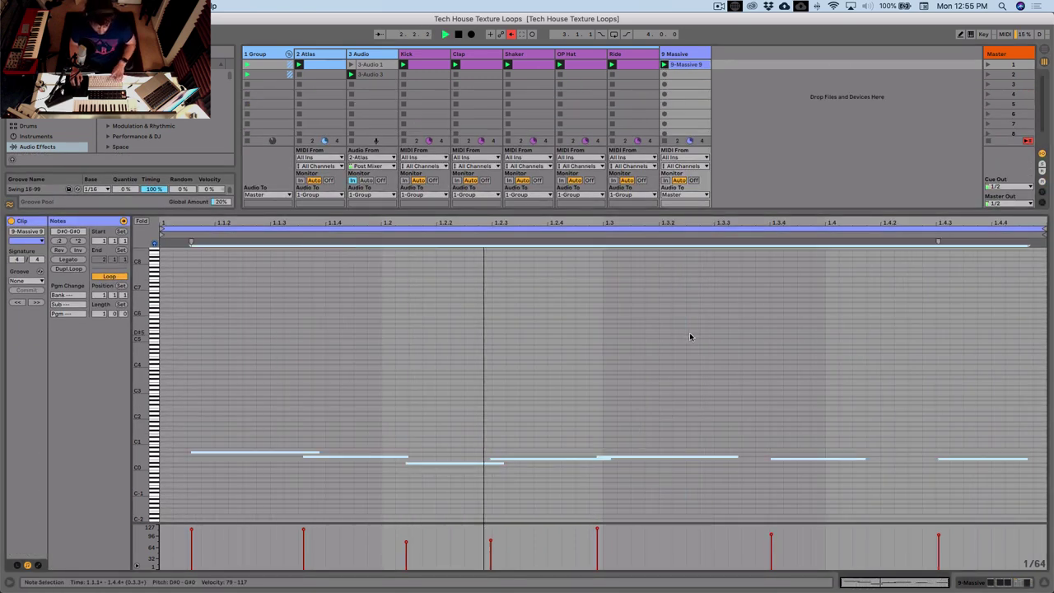
{"action": "left_click_drag", "start_coordinate": [238, 396], "coordinate": [306, 489]}
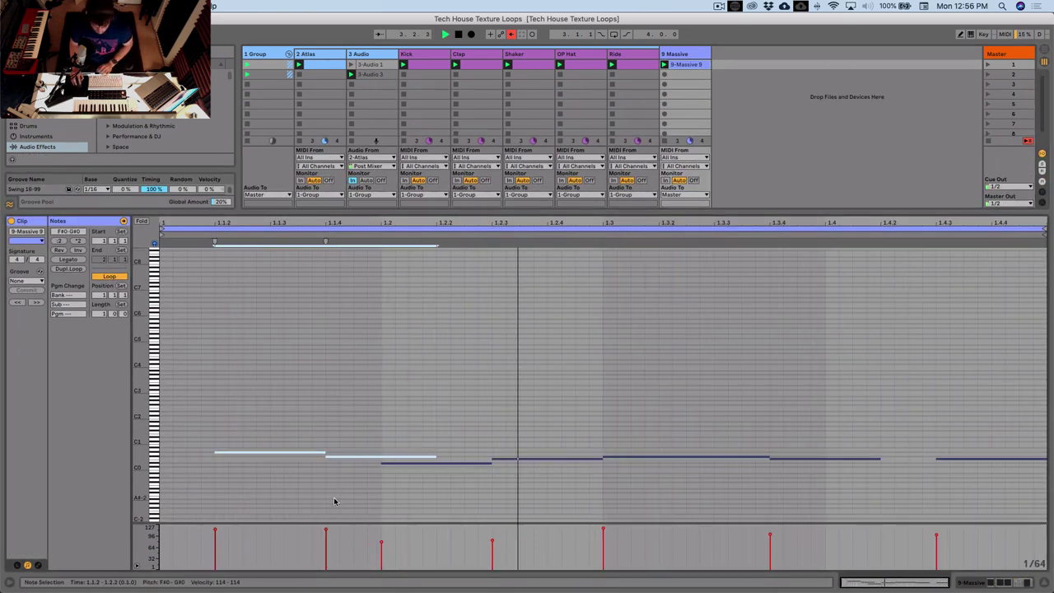
{"action": "left_click", "coordinate": [348, 400]}
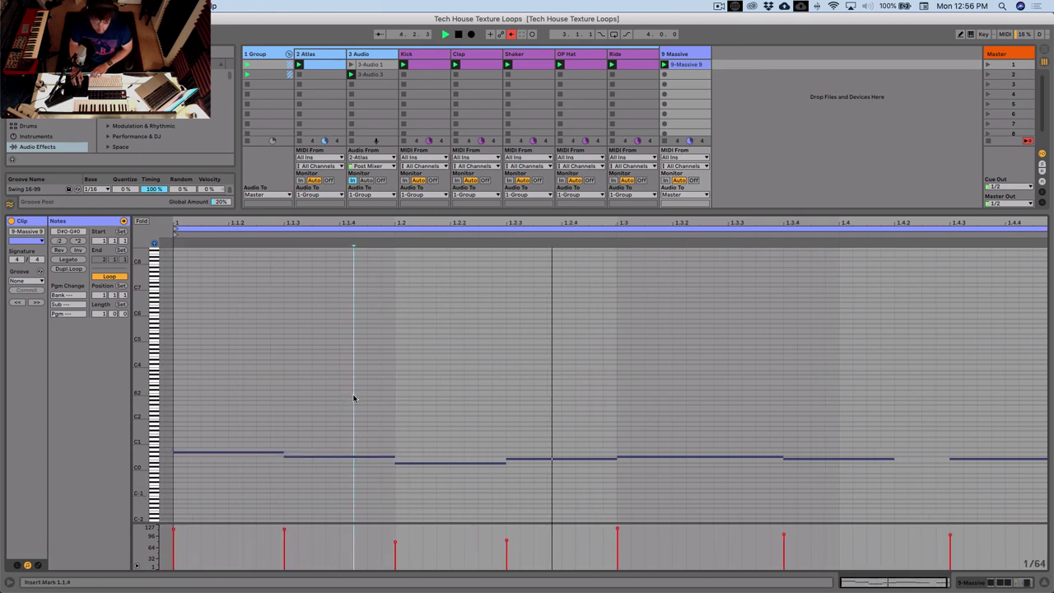
Step: Shorten the fifth Massive note to end about midway between 1.3.3 and 1.3.4, leaving a gap before the sixth
{"action": "left_click", "coordinate": [746, 393]}
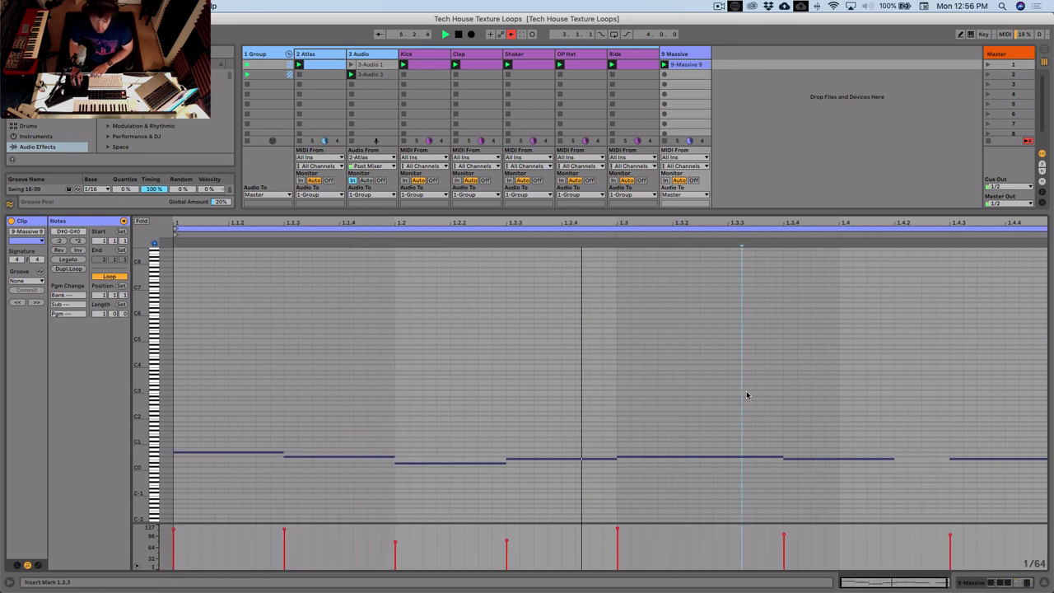
{"action": "left_click_drag", "start_coordinate": [786, 453], "coordinate": [758, 448]}
{"action": "left_click", "coordinate": [764, 445]}
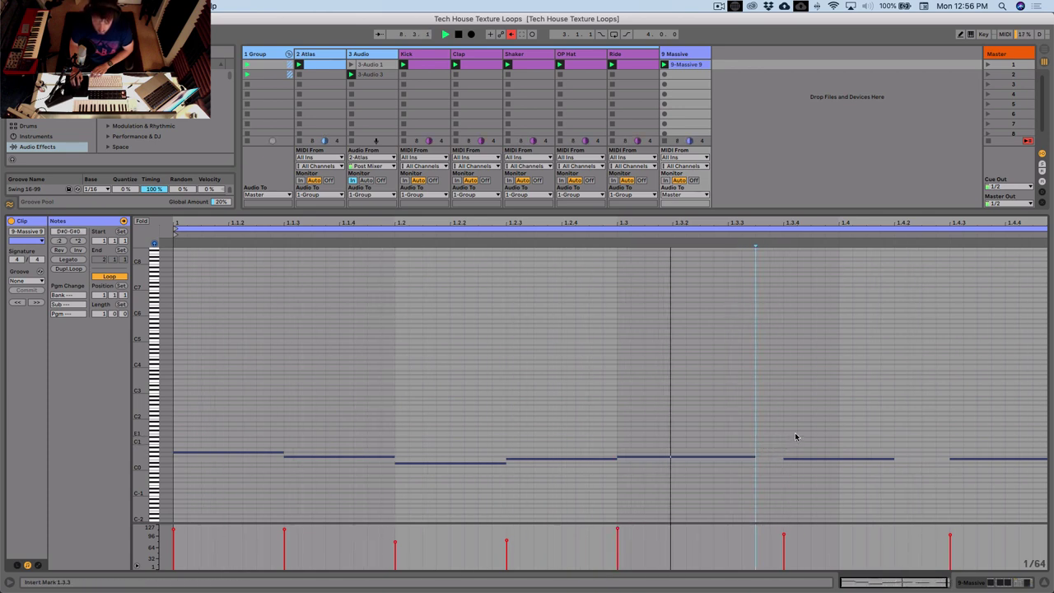
{"action": "left_click", "coordinate": [787, 430]}
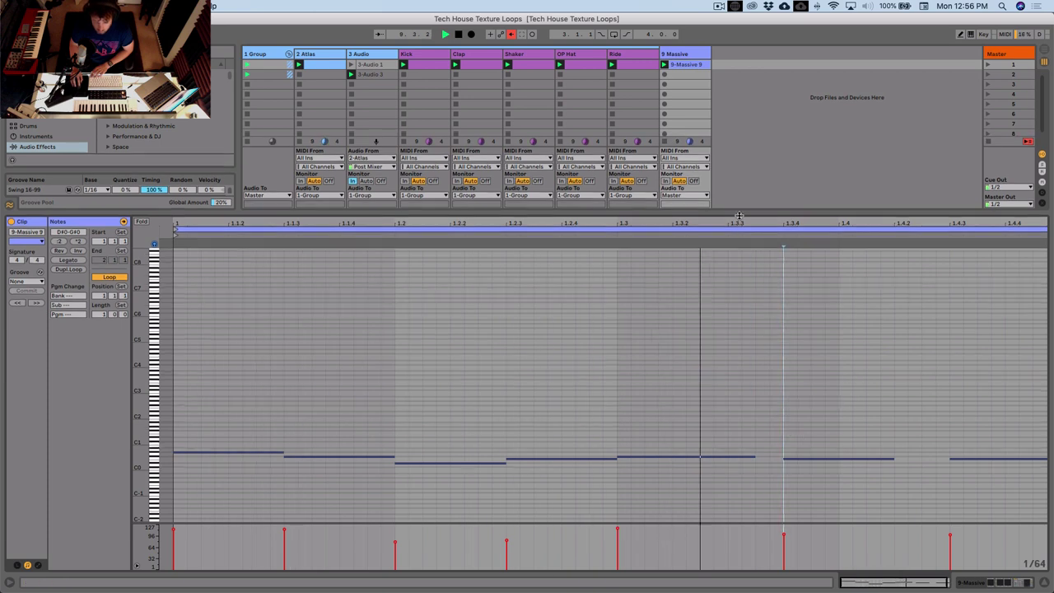
Step: Bring the full mixer back into view and play the loops through once with the Master track's effects shown
{"action": "left_click_drag", "start_coordinate": [738, 209], "coordinate": [739, 461]}
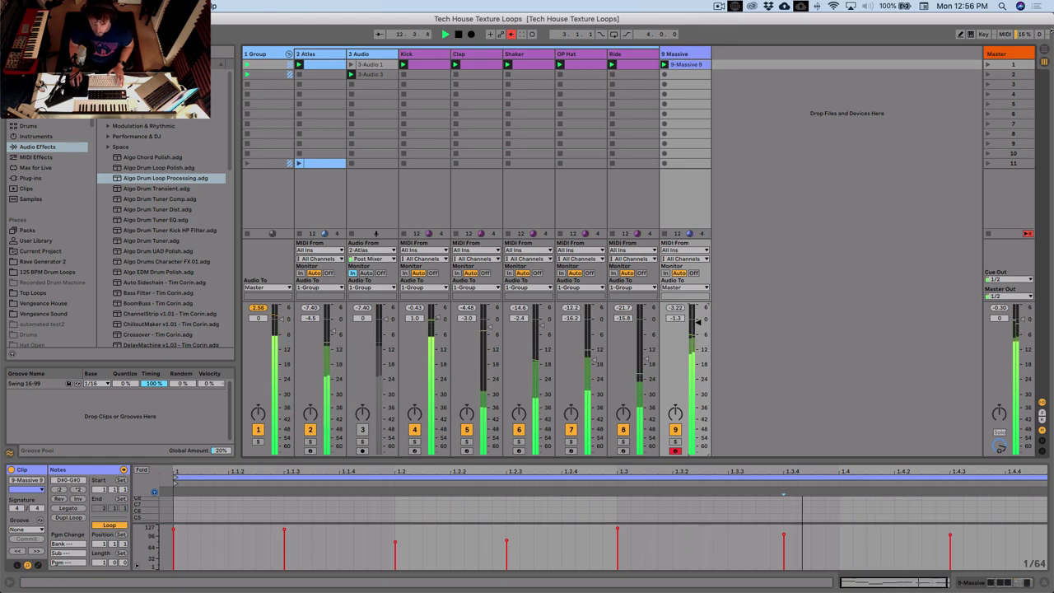
{"action": "key", "text": "space"}
{"action": "key", "text": "shift+Tab"}
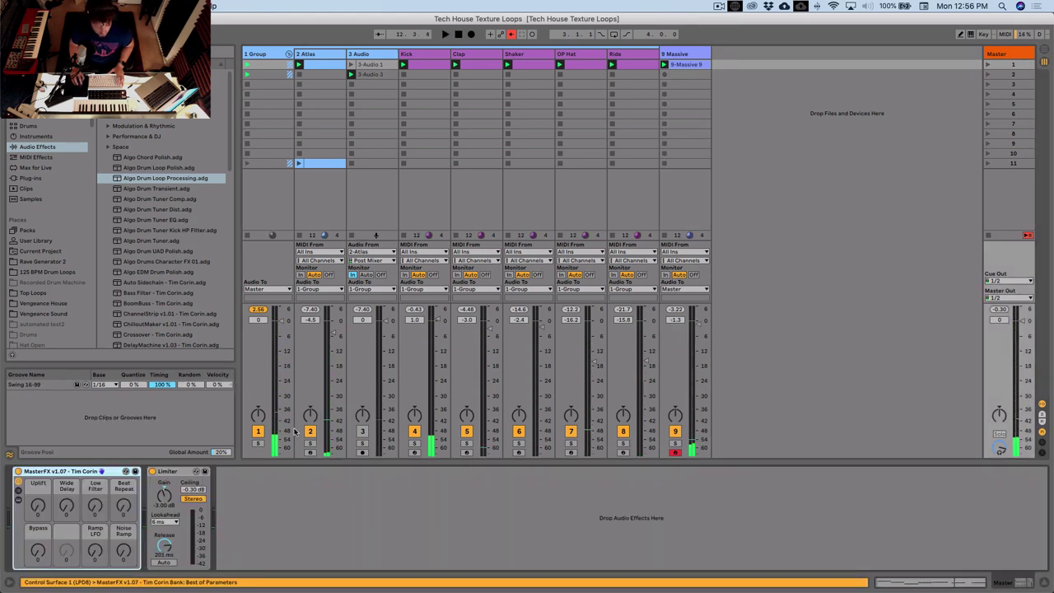
{"action": "left_click", "coordinate": [1004, 34]}
{"action": "left_click", "coordinate": [1004, 34]}
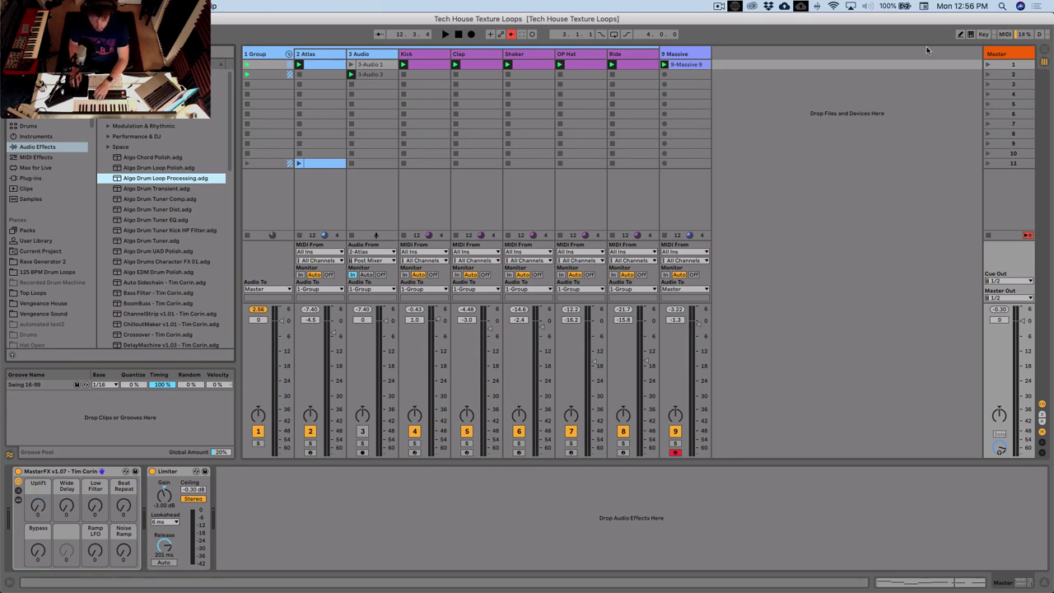
{"action": "key", "text": "space"}
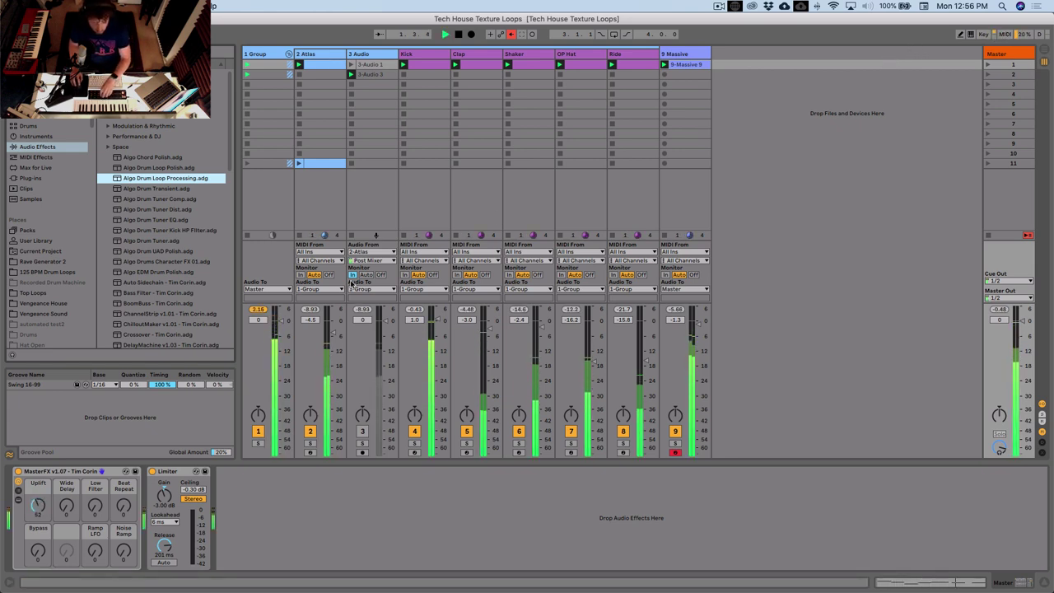
{"action": "left_click", "coordinate": [74, 471]}
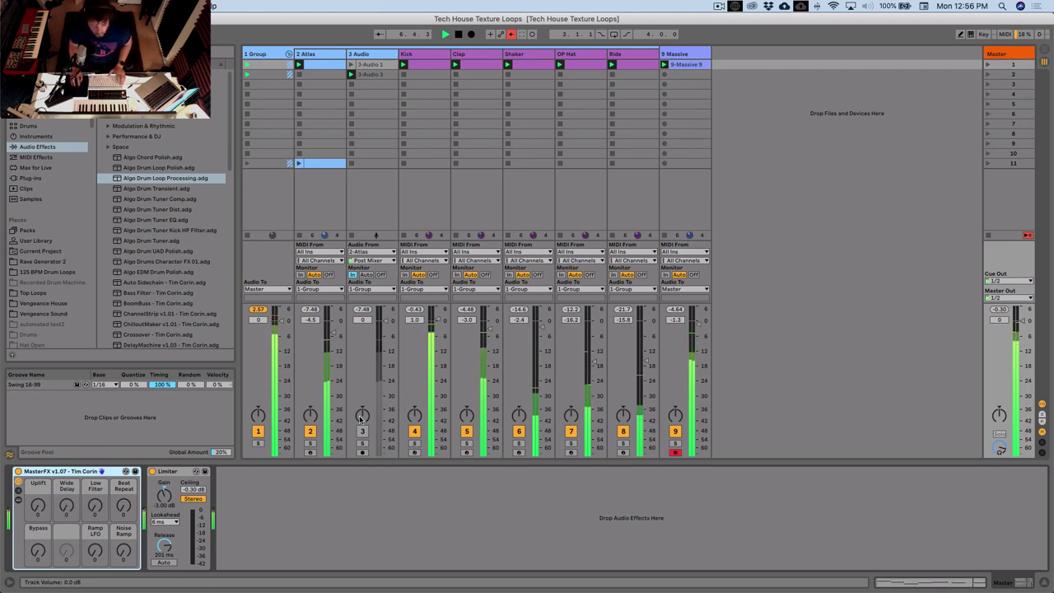
{"action": "key", "text": "space"}
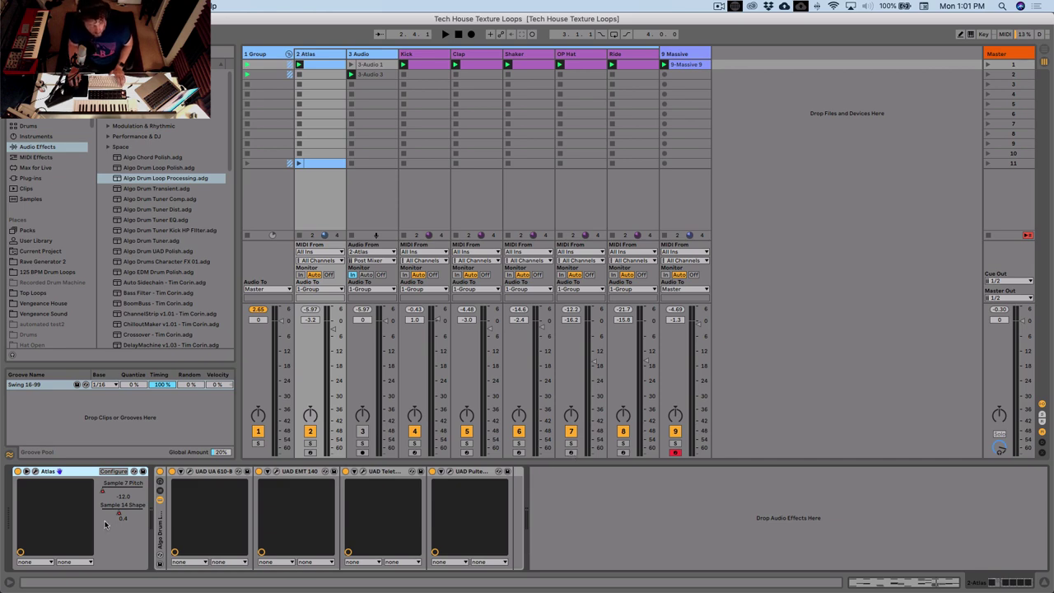
Step: Generate two new random kits in Atlas during playback and set the Atlas track volume to 1.0 dB
{"action": "left_click", "coordinate": [34, 471]}
{"action": "key", "text": "space"}
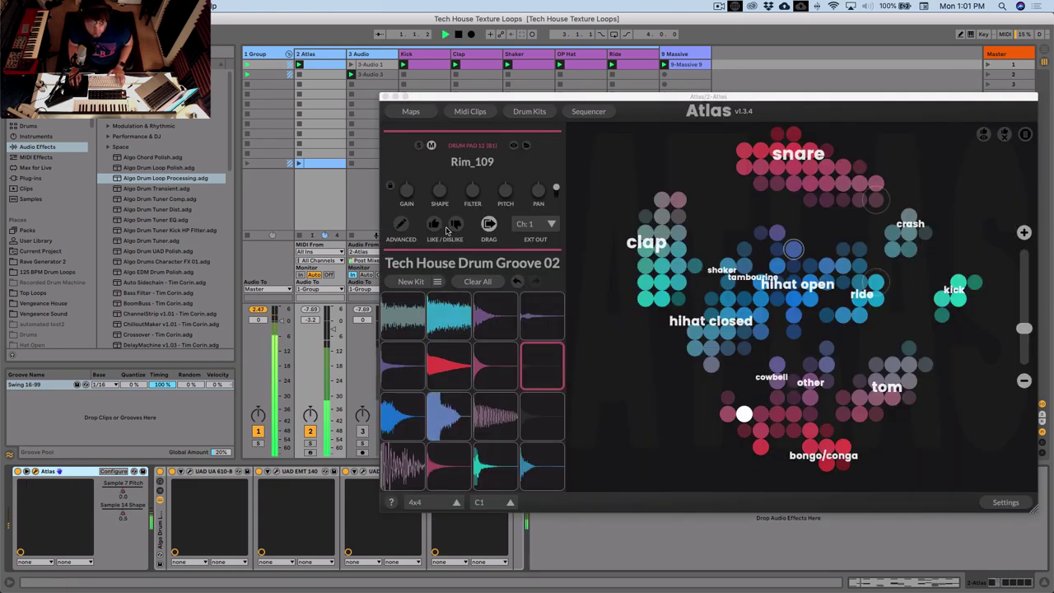
{"action": "left_click", "coordinate": [416, 282]}
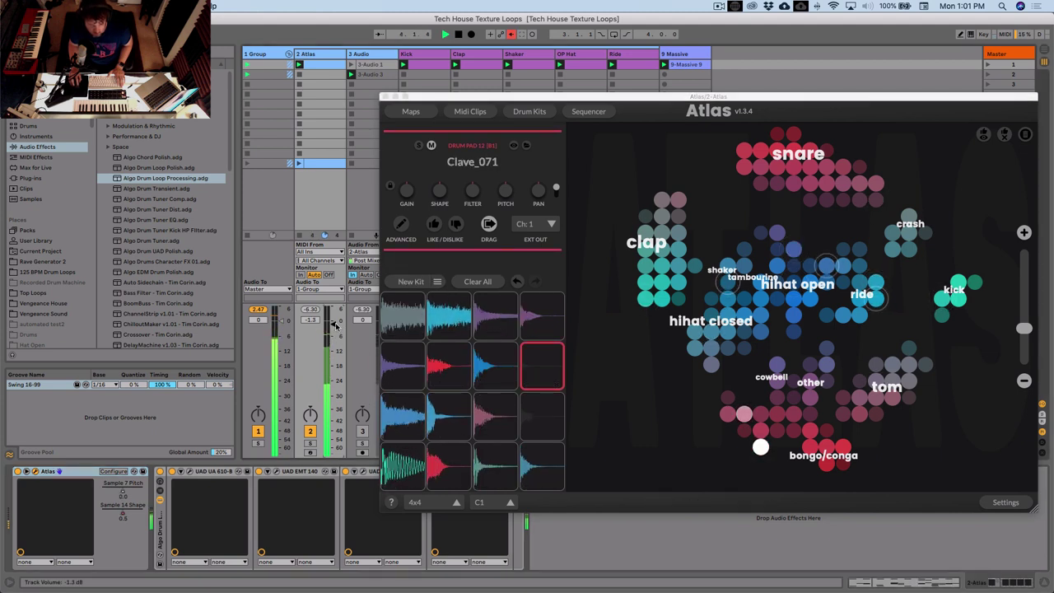
{"action": "left_click", "coordinate": [416, 283]}
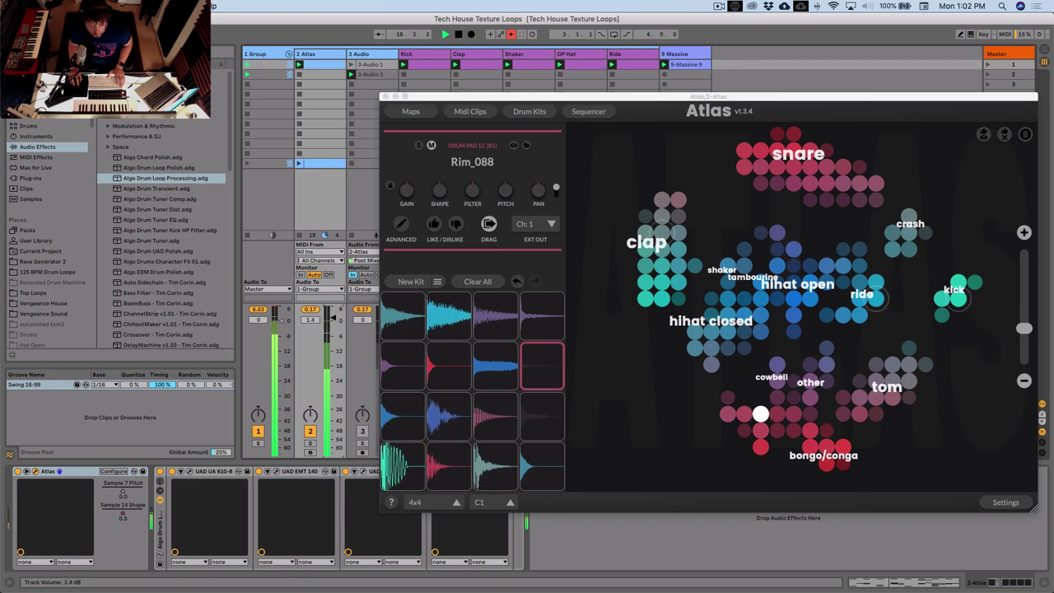
{"action": "left_click_drag", "start_coordinate": [332, 321], "coordinate": [335, 319]}
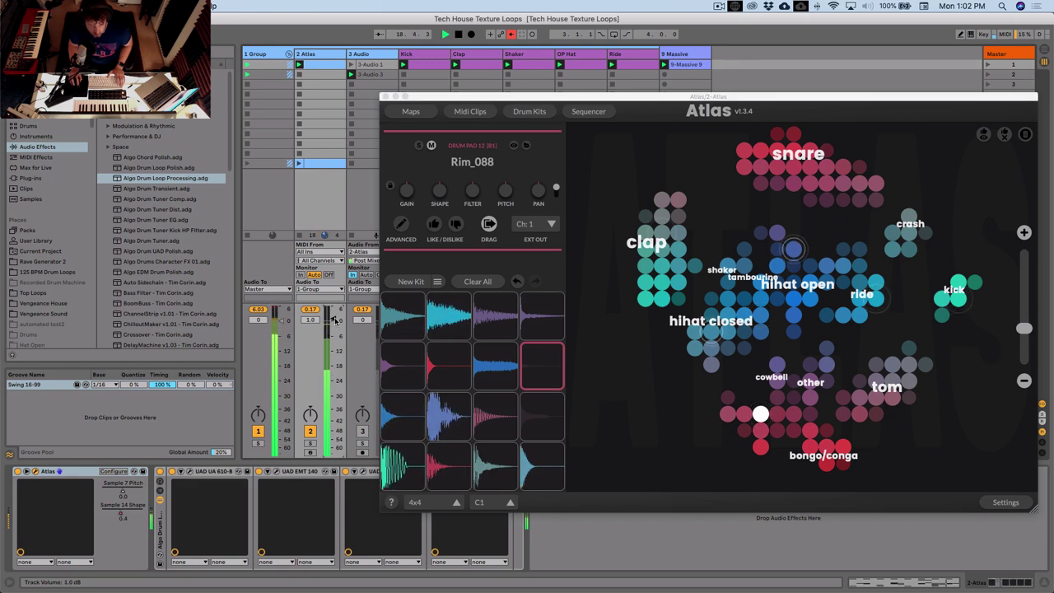
Step: Save the current Atlas drum kit in the Drum Kits folder as Tech House Drum Groove 03
{"action": "left_click", "coordinate": [529, 111]}
{"action": "left_click", "coordinate": [437, 138]}
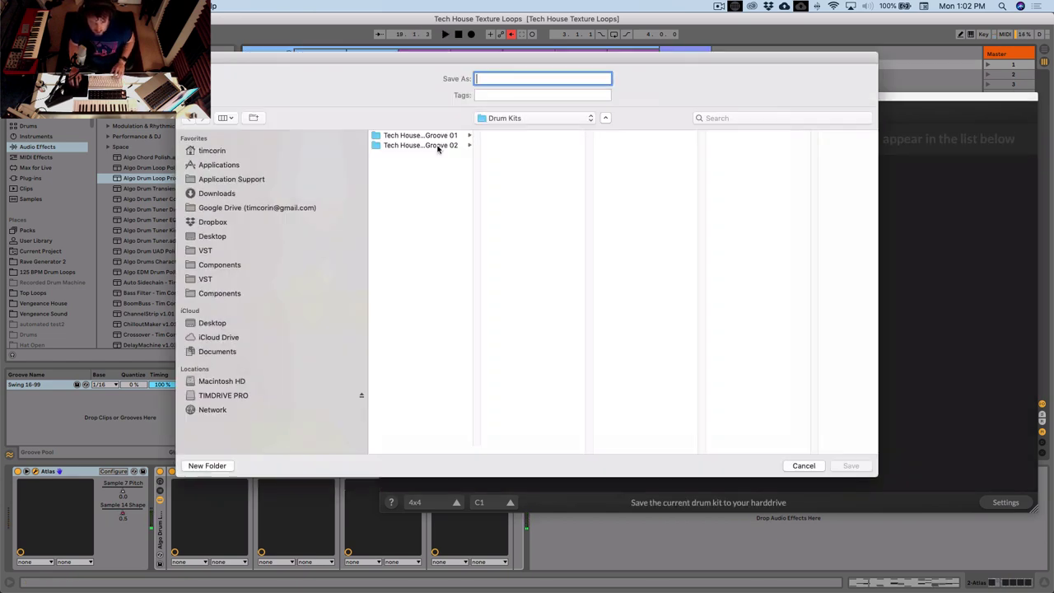
{"action": "type", "text": "tech House"}
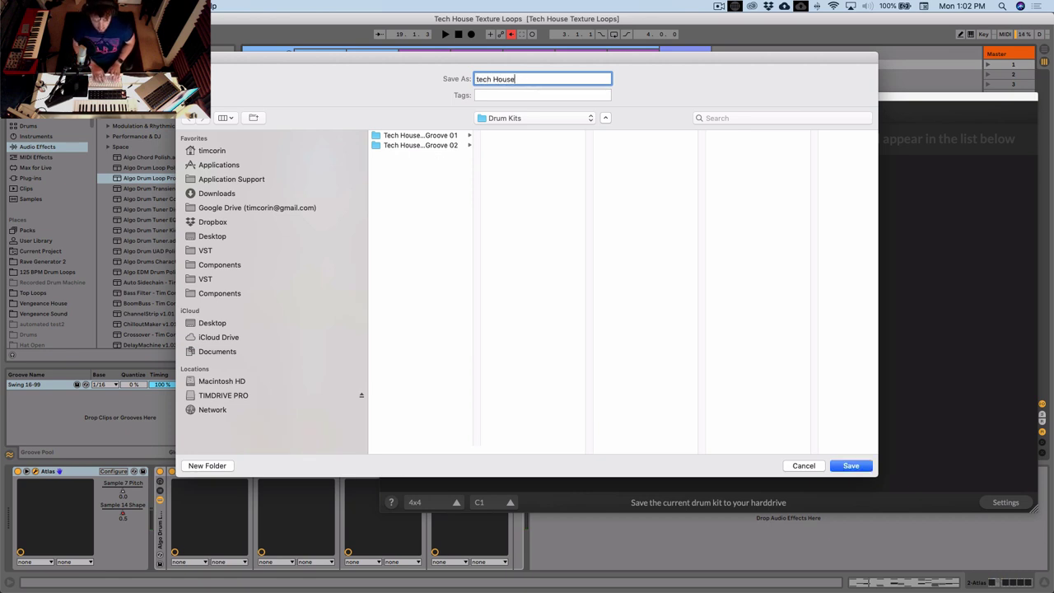
{"action": "key", "text": "BackSpace"}
{"action": "key", "text": "BackSpace"}
{"action": "key", "text": "BackSpace"}
{"action": "key", "text": "BackSpace"}
{"action": "key", "text": "BackSpace"}
{"action": "key", "text": "BackSpace"}
{"action": "key", "text": "BackSpace"}
{"action": "type", "text": "Tech Hous"}
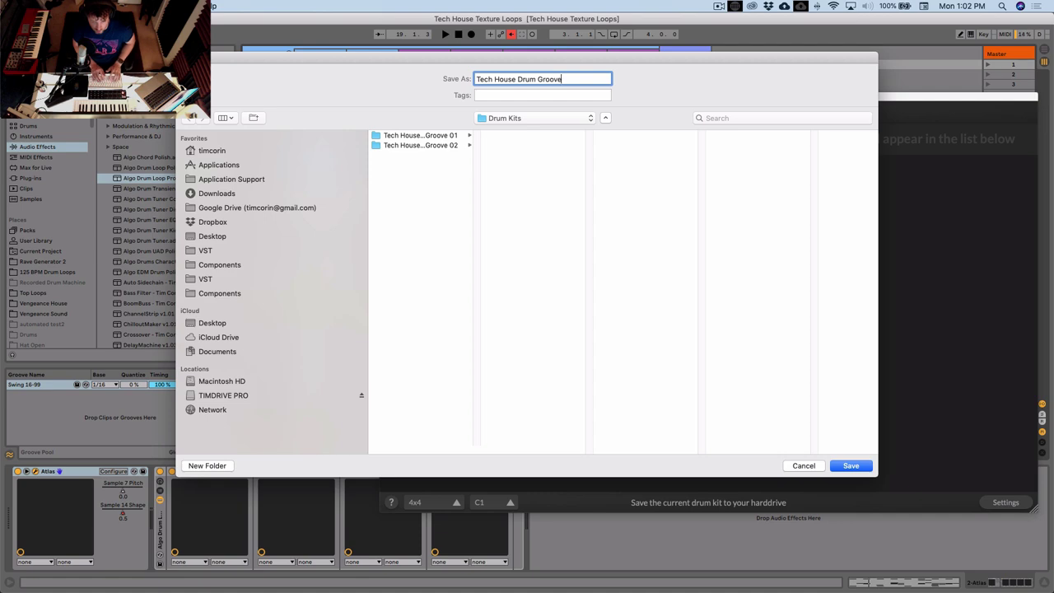
{"action": "type", "text": "e Drum Groove 03"}
{"action": "key", "text": "Return"}
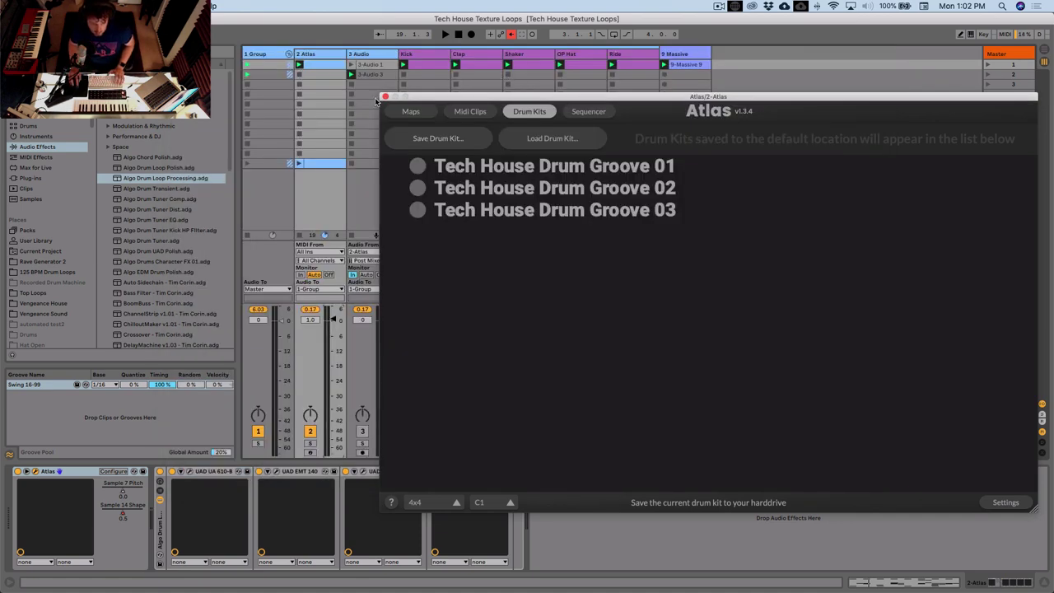
Step: Close the Atlas window and record the new kit's loop into the audio track's third slot
{"action": "left_click", "coordinate": [384, 96]}
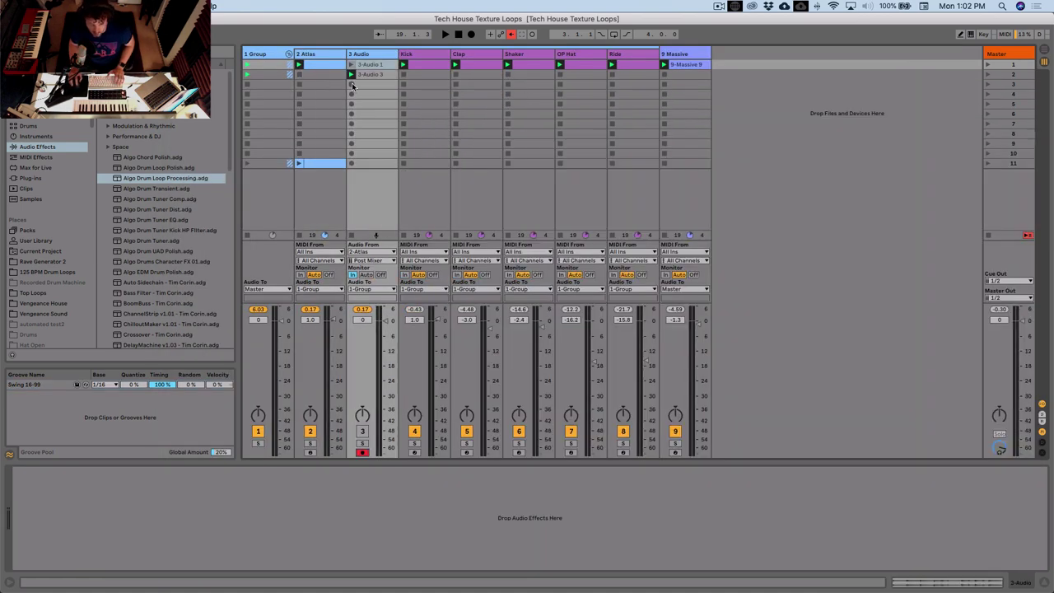
{"action": "left_click", "coordinate": [352, 85]}
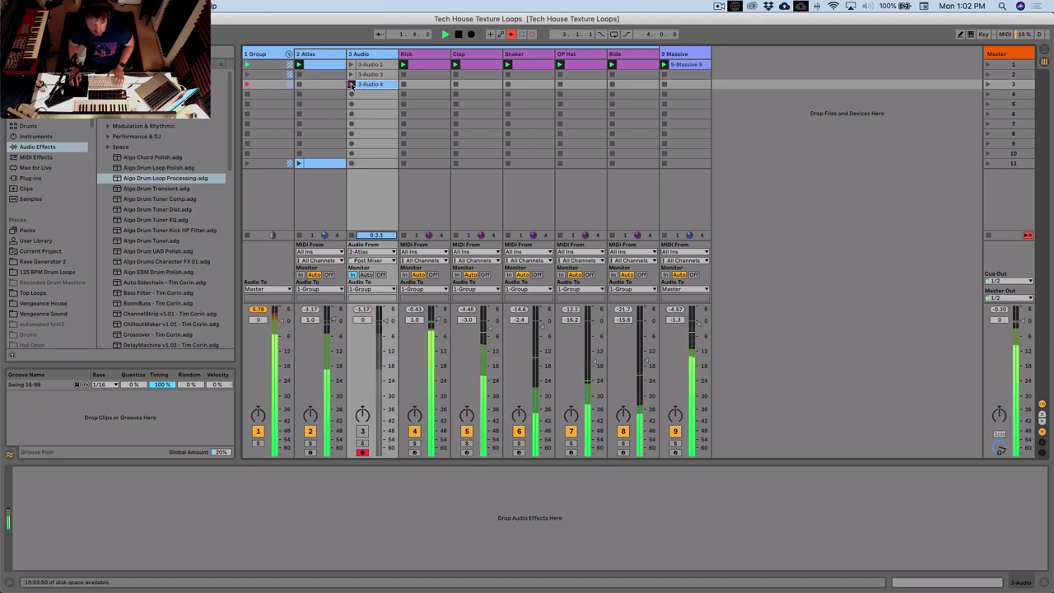
{"action": "left_click", "coordinate": [352, 85]}
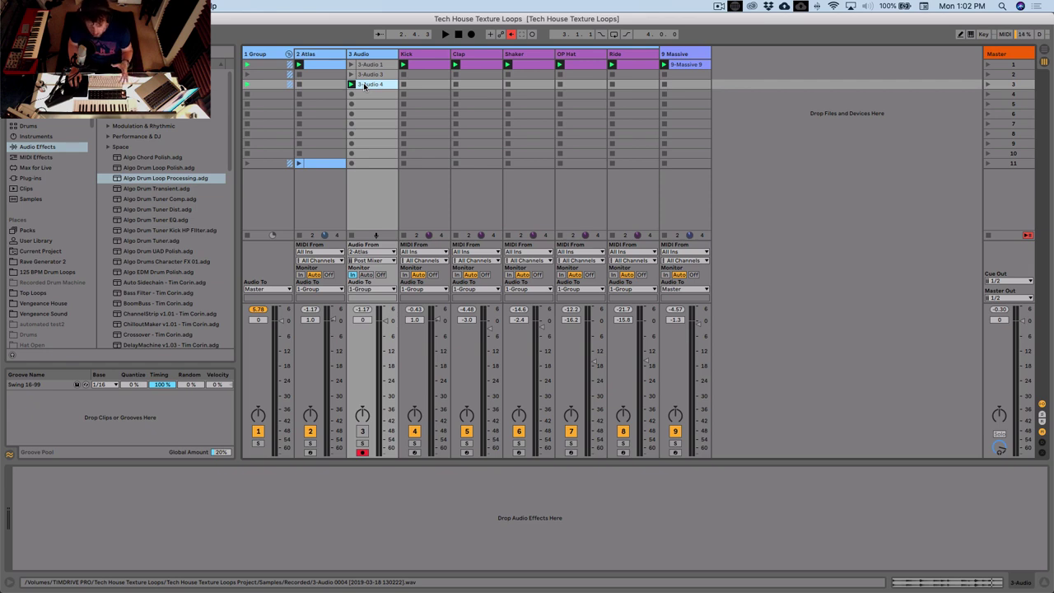
{"action": "left_click", "coordinate": [322, 56]}
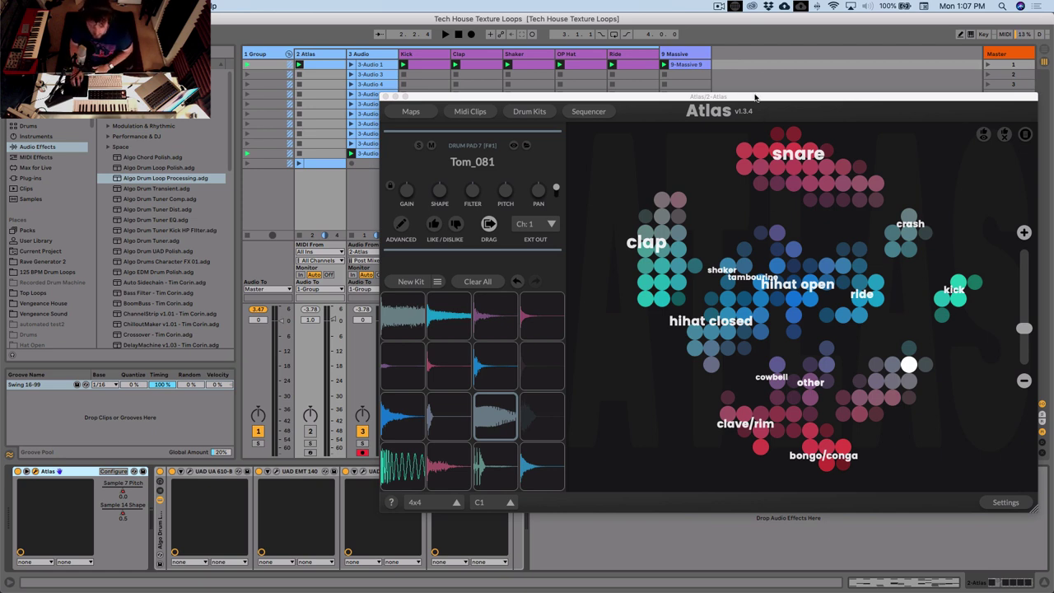
Step: Launch the first scene, raise the audio track's volume to 2.0 dB, and compare the mix with that track off and on
{"action": "left_click_drag", "start_coordinate": [755, 97], "coordinate": [751, 98]}
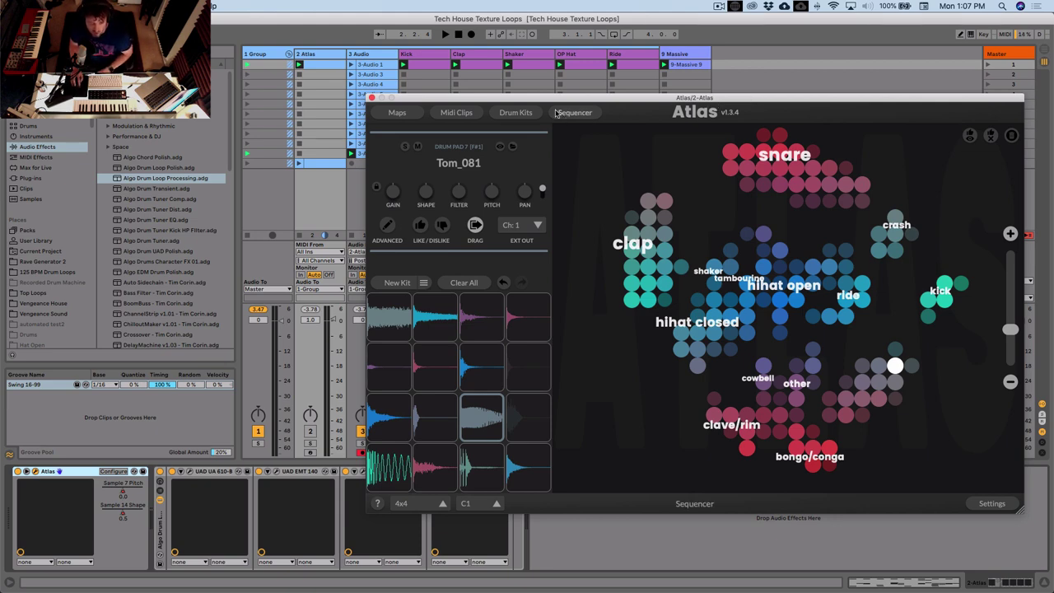
{"action": "left_click", "coordinate": [371, 98]}
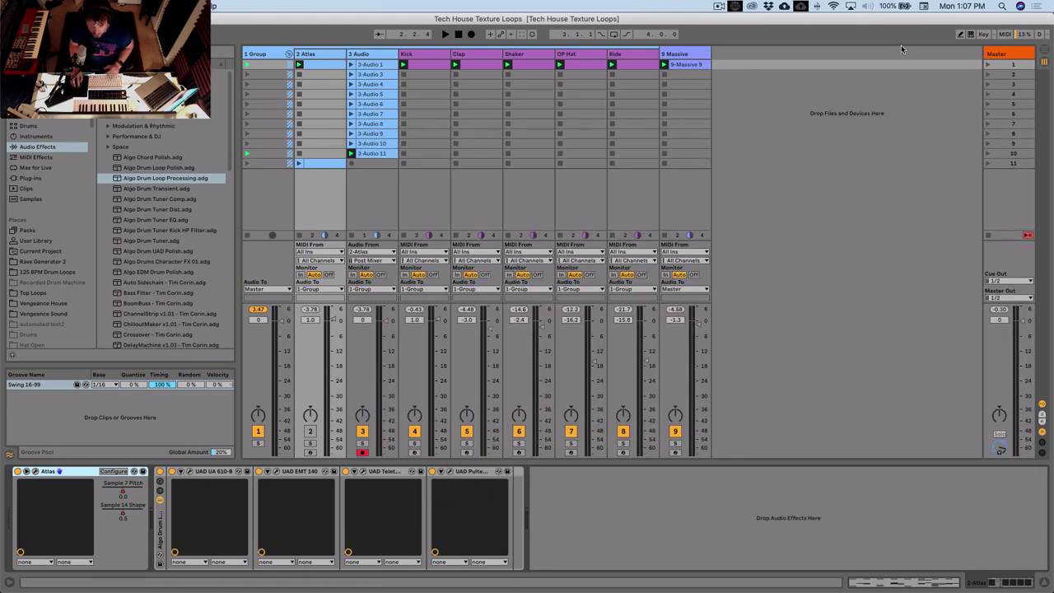
{"action": "left_click", "coordinate": [988, 65]}
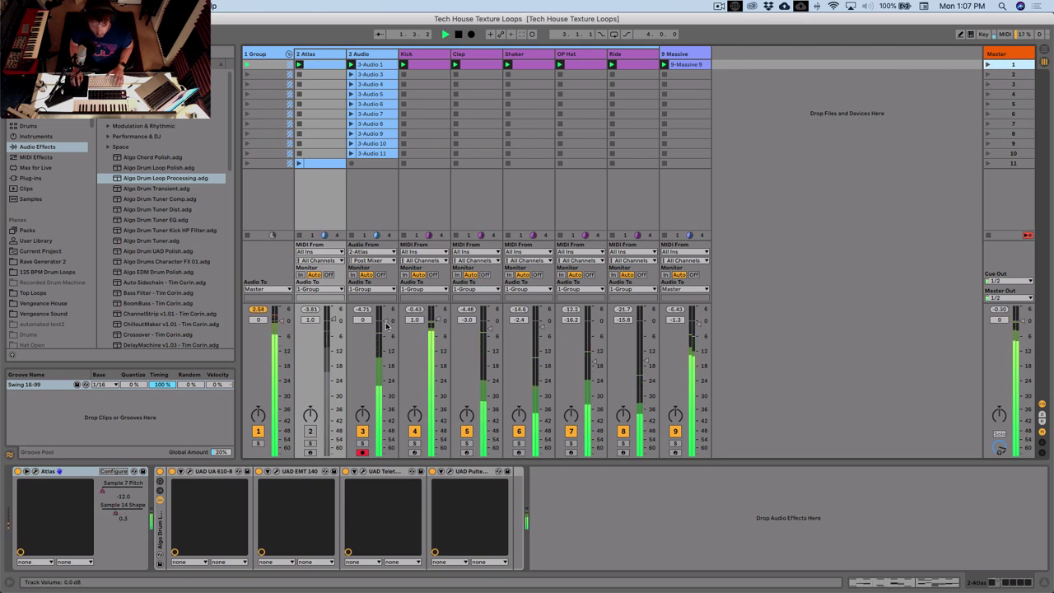
{"action": "scroll", "coordinate": [392, 323], "scroll_direction": "up", "scroll_amount": 2}
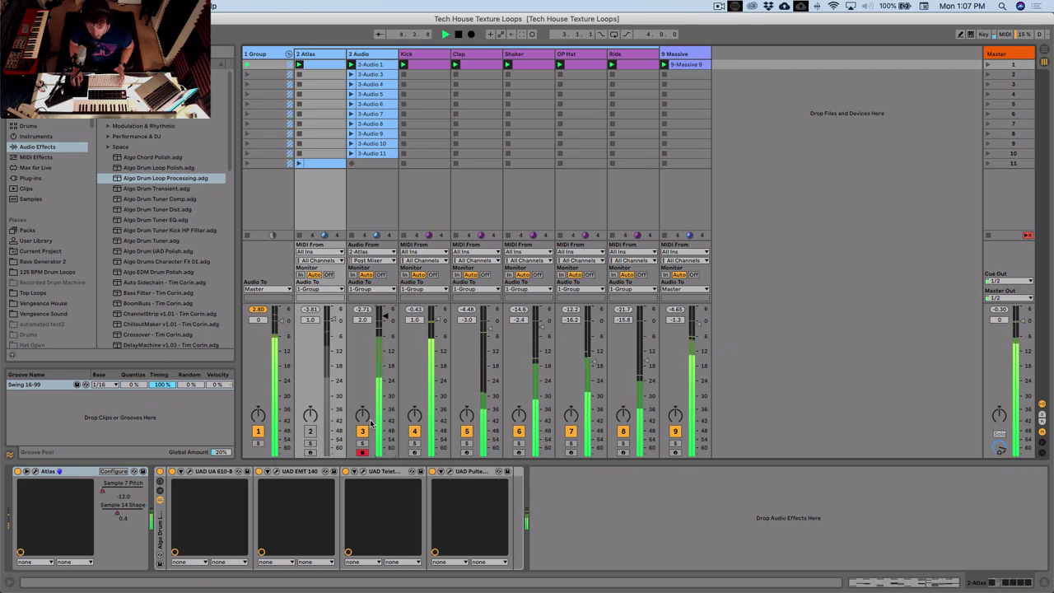
{"action": "left_click", "coordinate": [362, 431]}
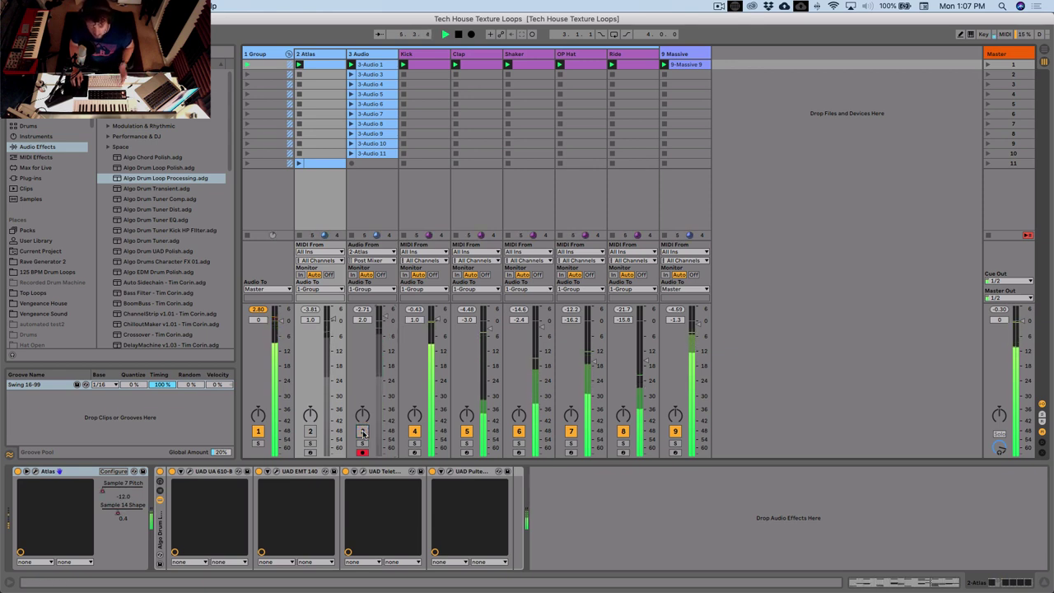
{"action": "left_click", "coordinate": [362, 432]}
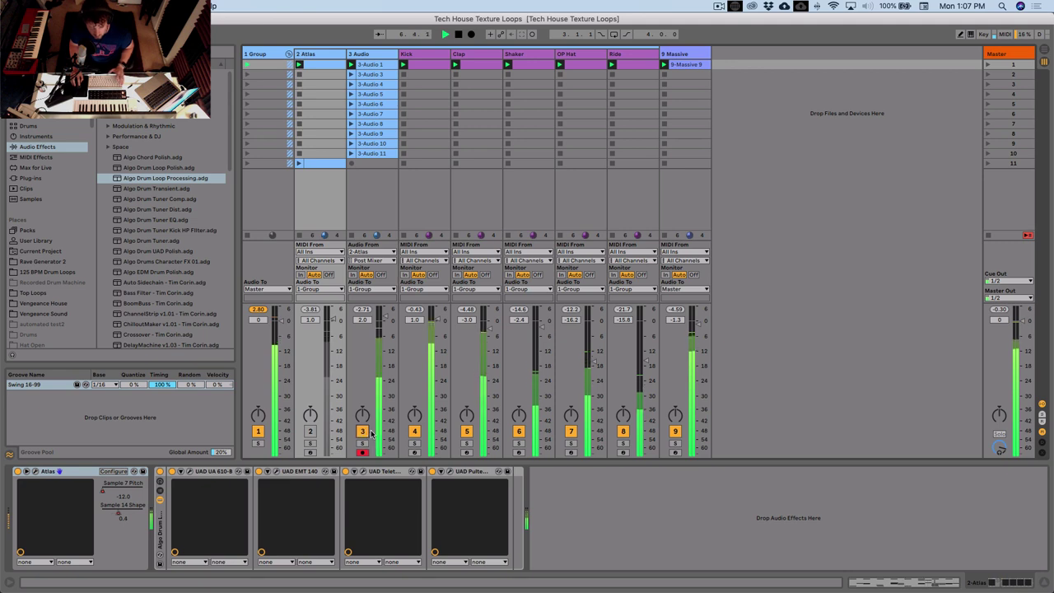
{"action": "key", "text": "space"}
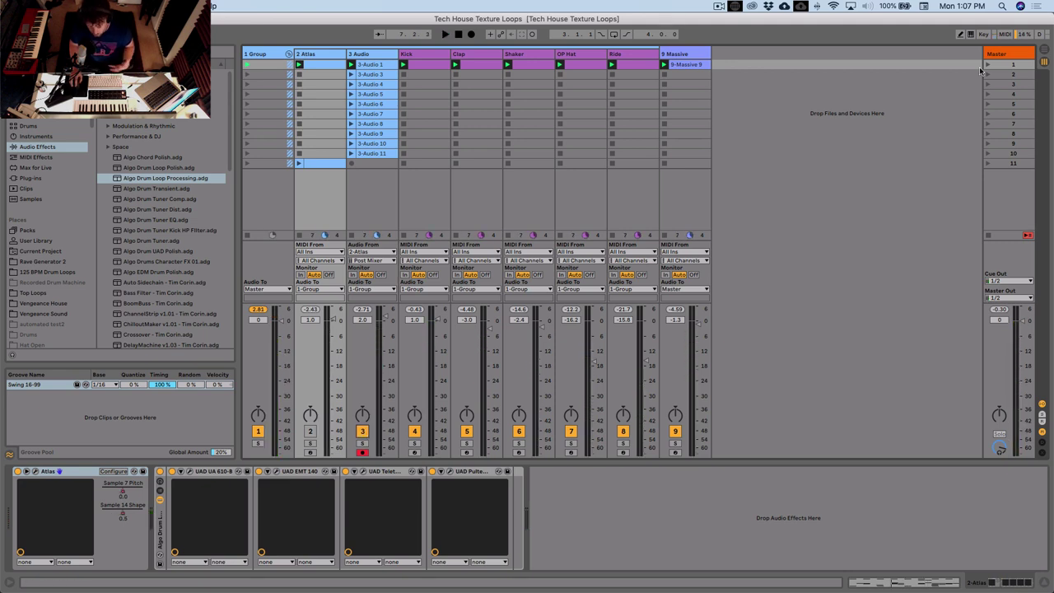
Step: Audition the recorded texture loops one after another, from 3-Audio 1 through 3-Audio 11, against the playing drums and Massive part
{"action": "left_click", "coordinate": [358, 68]}
{"action": "key", "text": "space"}
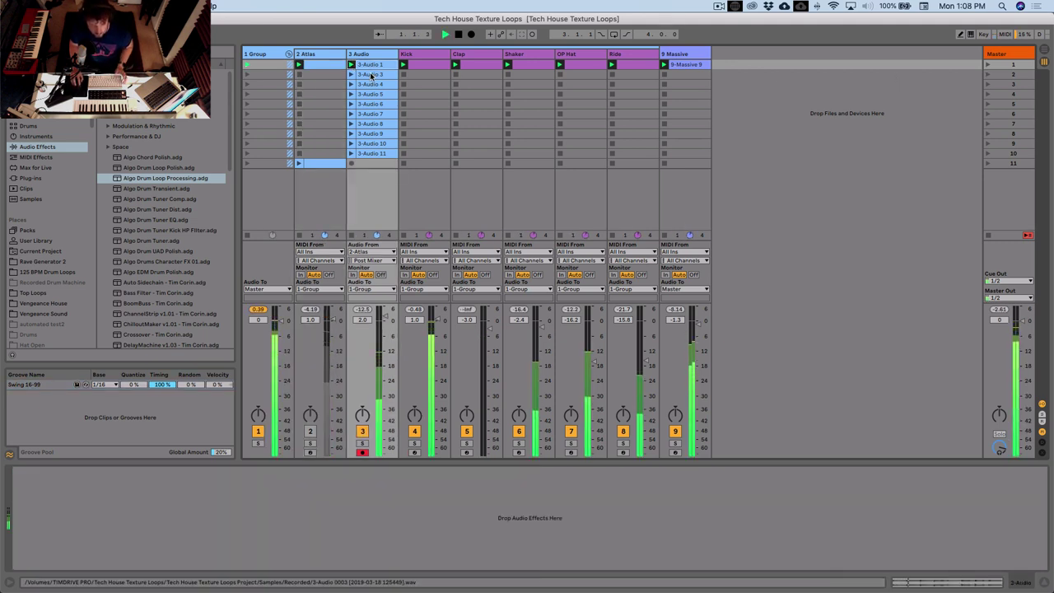
{"action": "key", "text": "shift+Tab"}
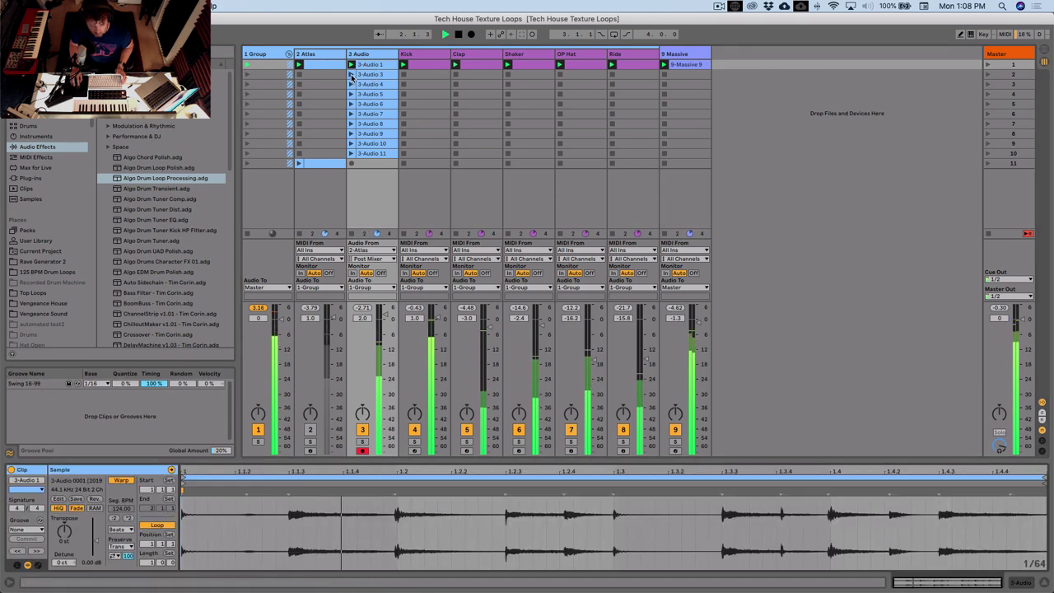
{"action": "left_click", "coordinate": [351, 75]}
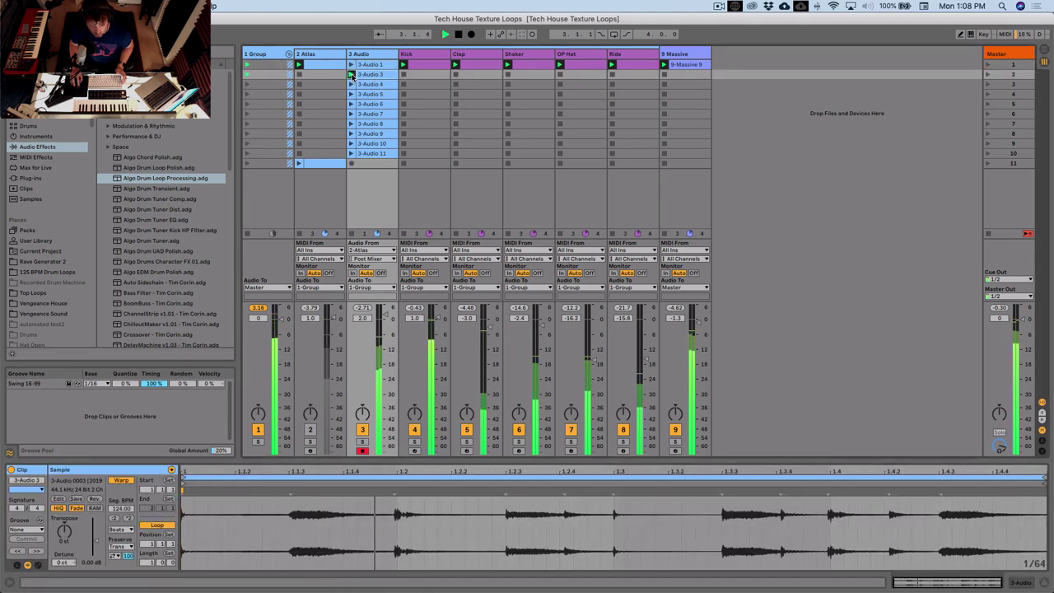
{"action": "left_click", "coordinate": [351, 84]}
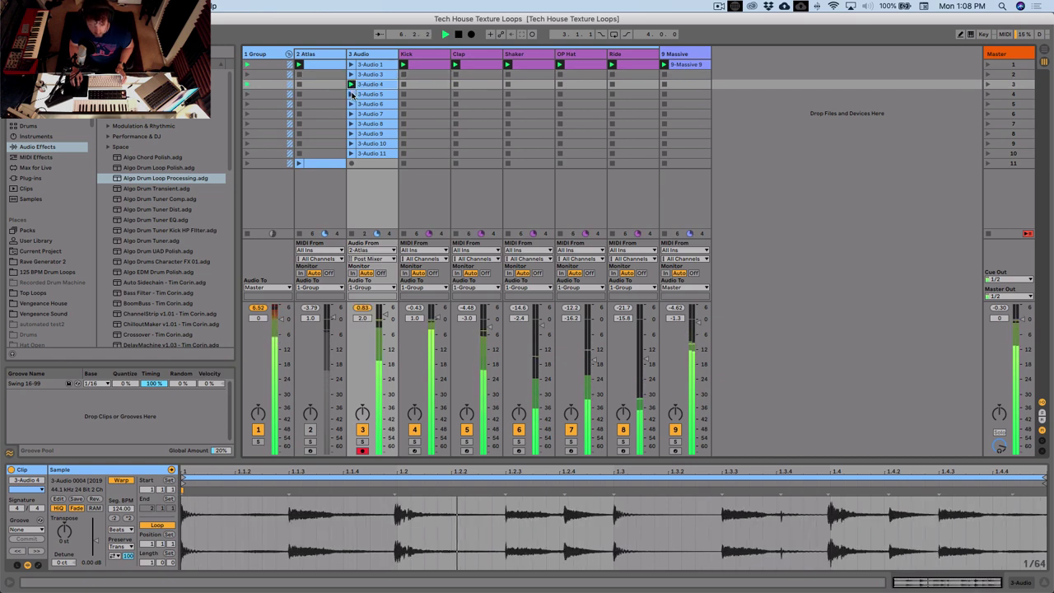
{"action": "left_click", "coordinate": [351, 93]}
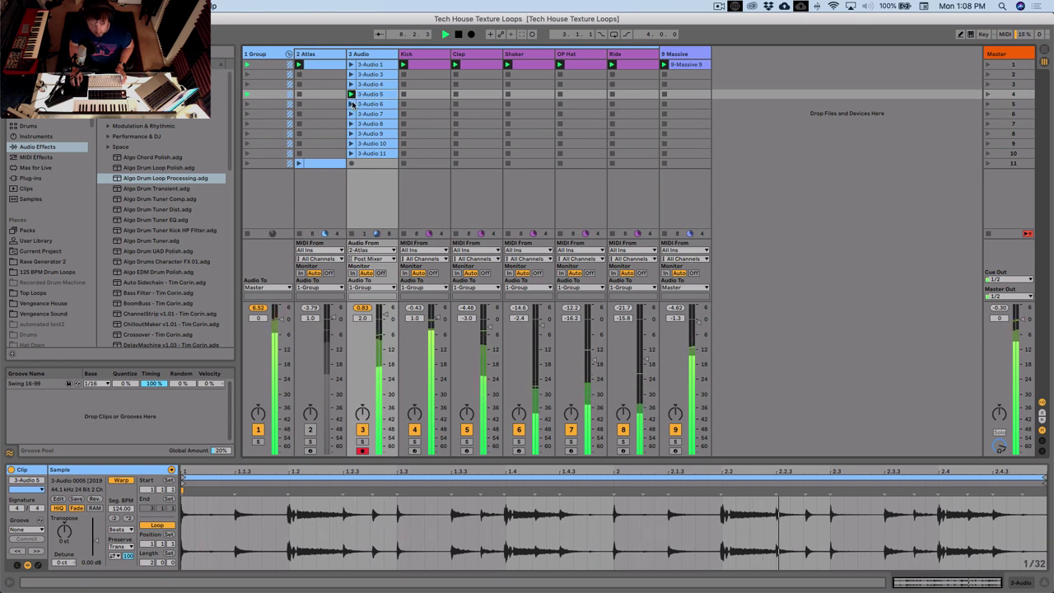
{"action": "left_click", "coordinate": [351, 104]}
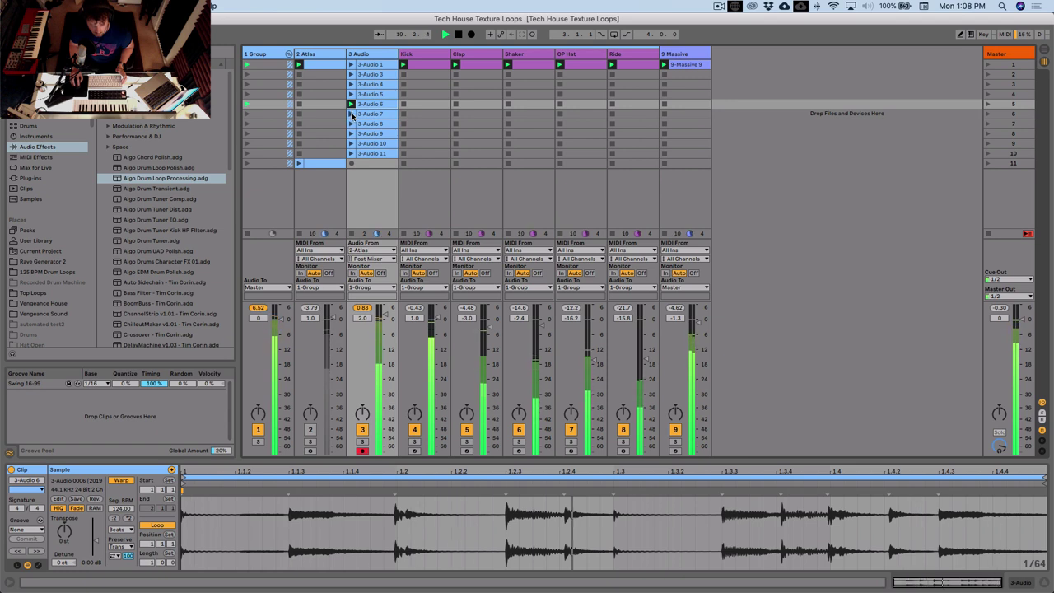
{"action": "left_click", "coordinate": [351, 115]}
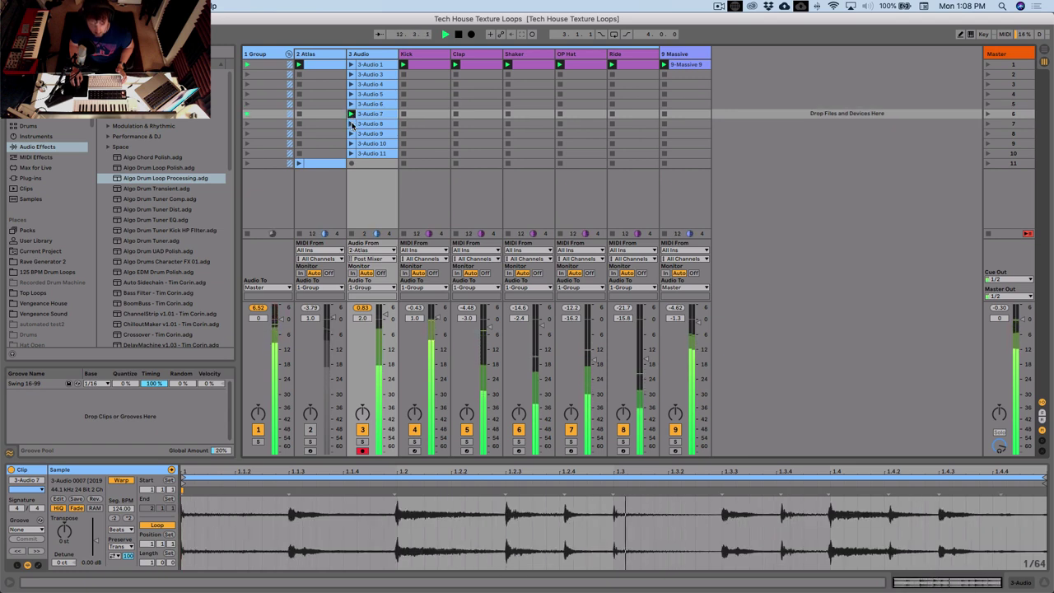
{"action": "left_click", "coordinate": [352, 123]}
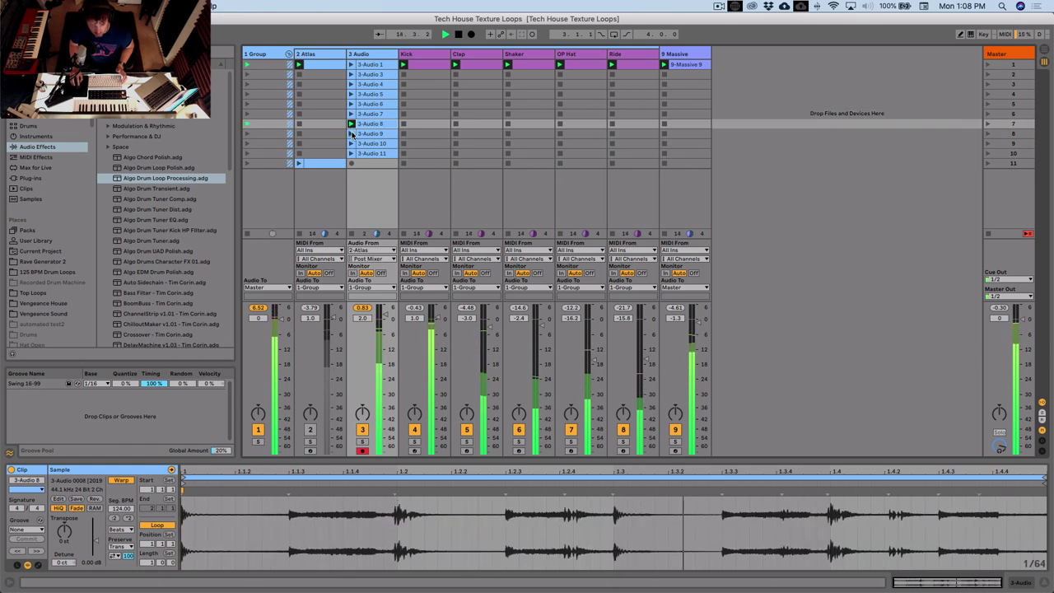
{"action": "left_click", "coordinate": [351, 134]}
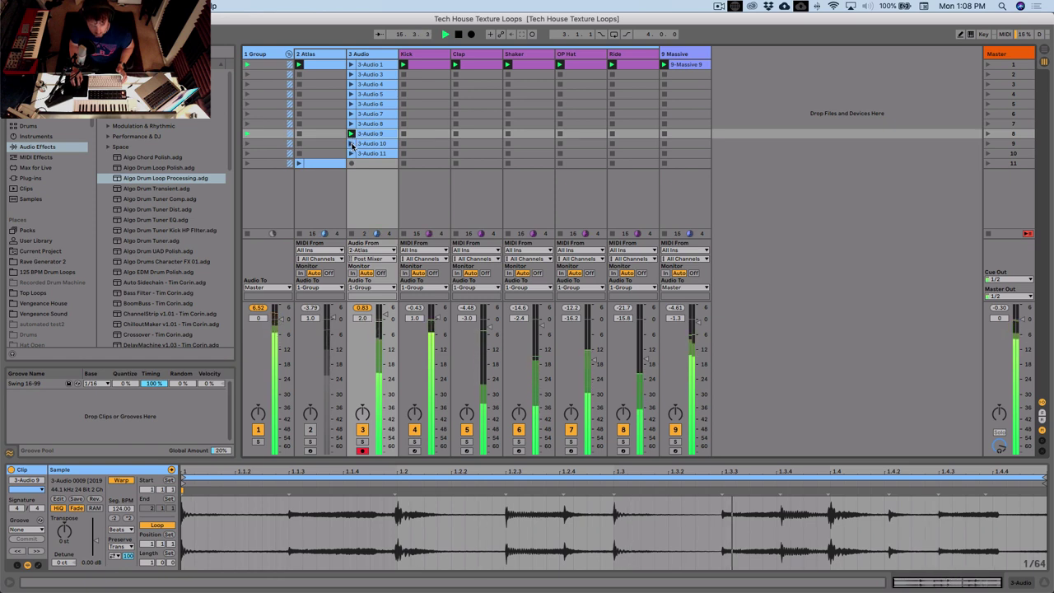
{"action": "left_click", "coordinate": [352, 143]}
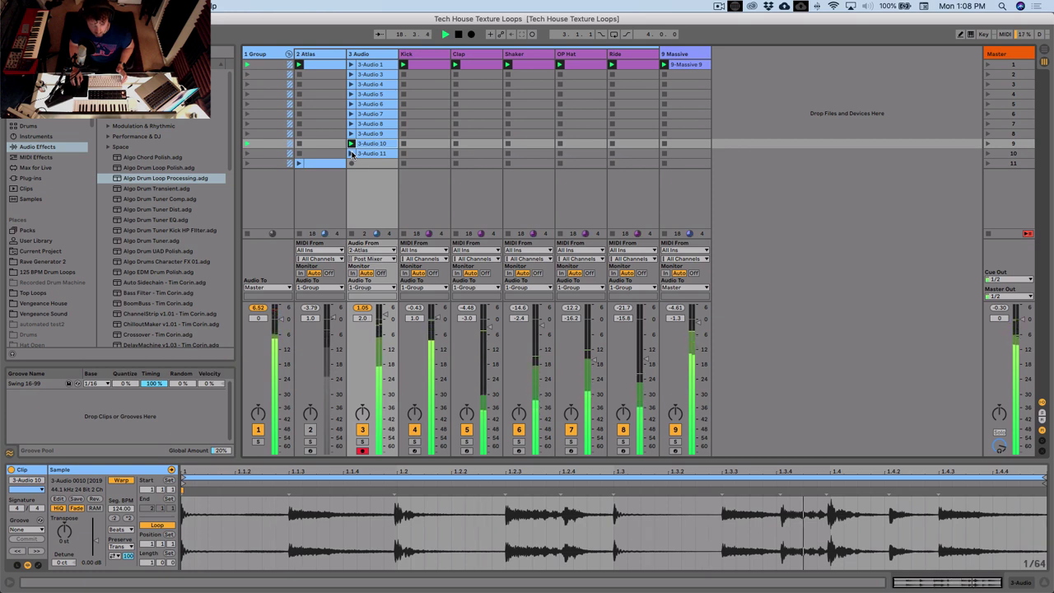
{"action": "left_click", "coordinate": [351, 153]}
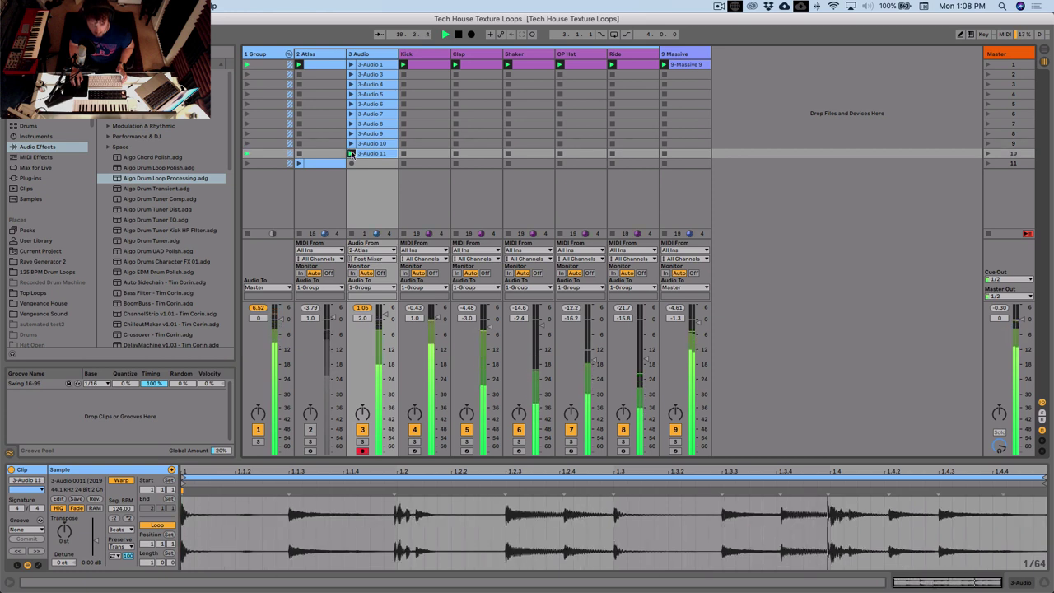